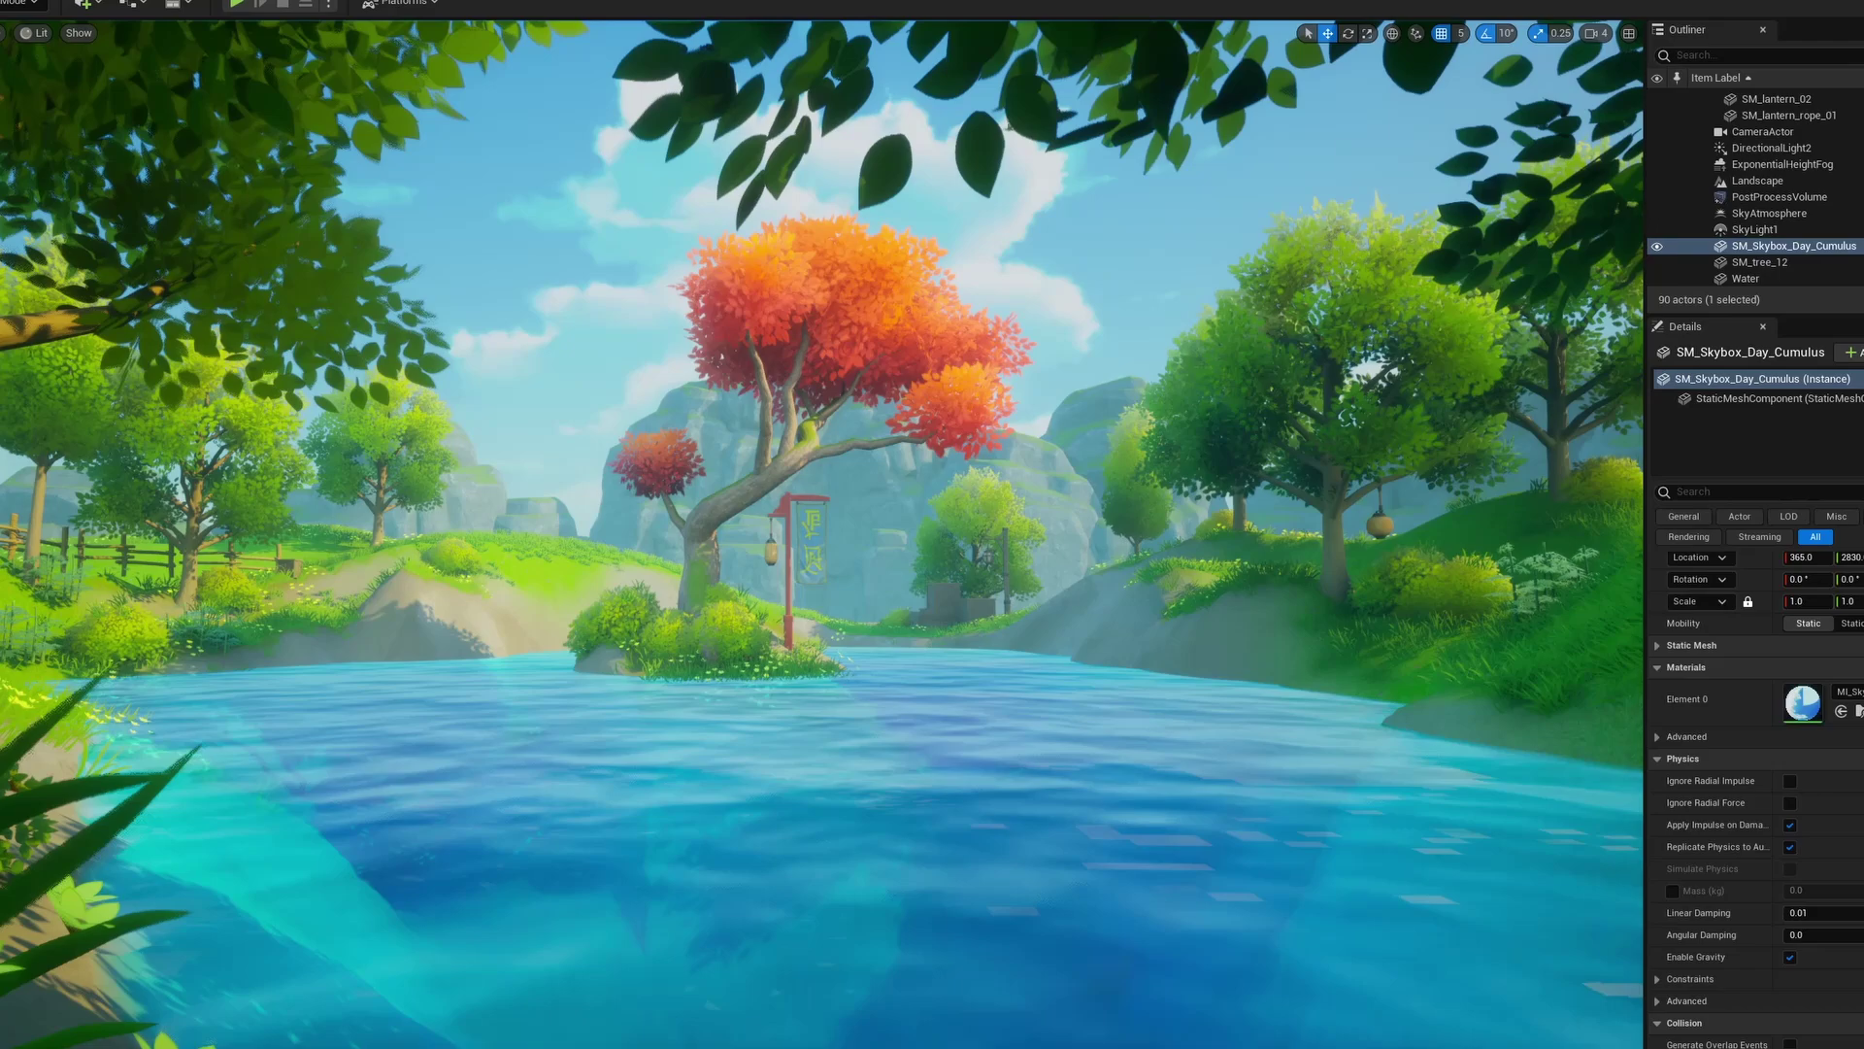
click(151, 779)
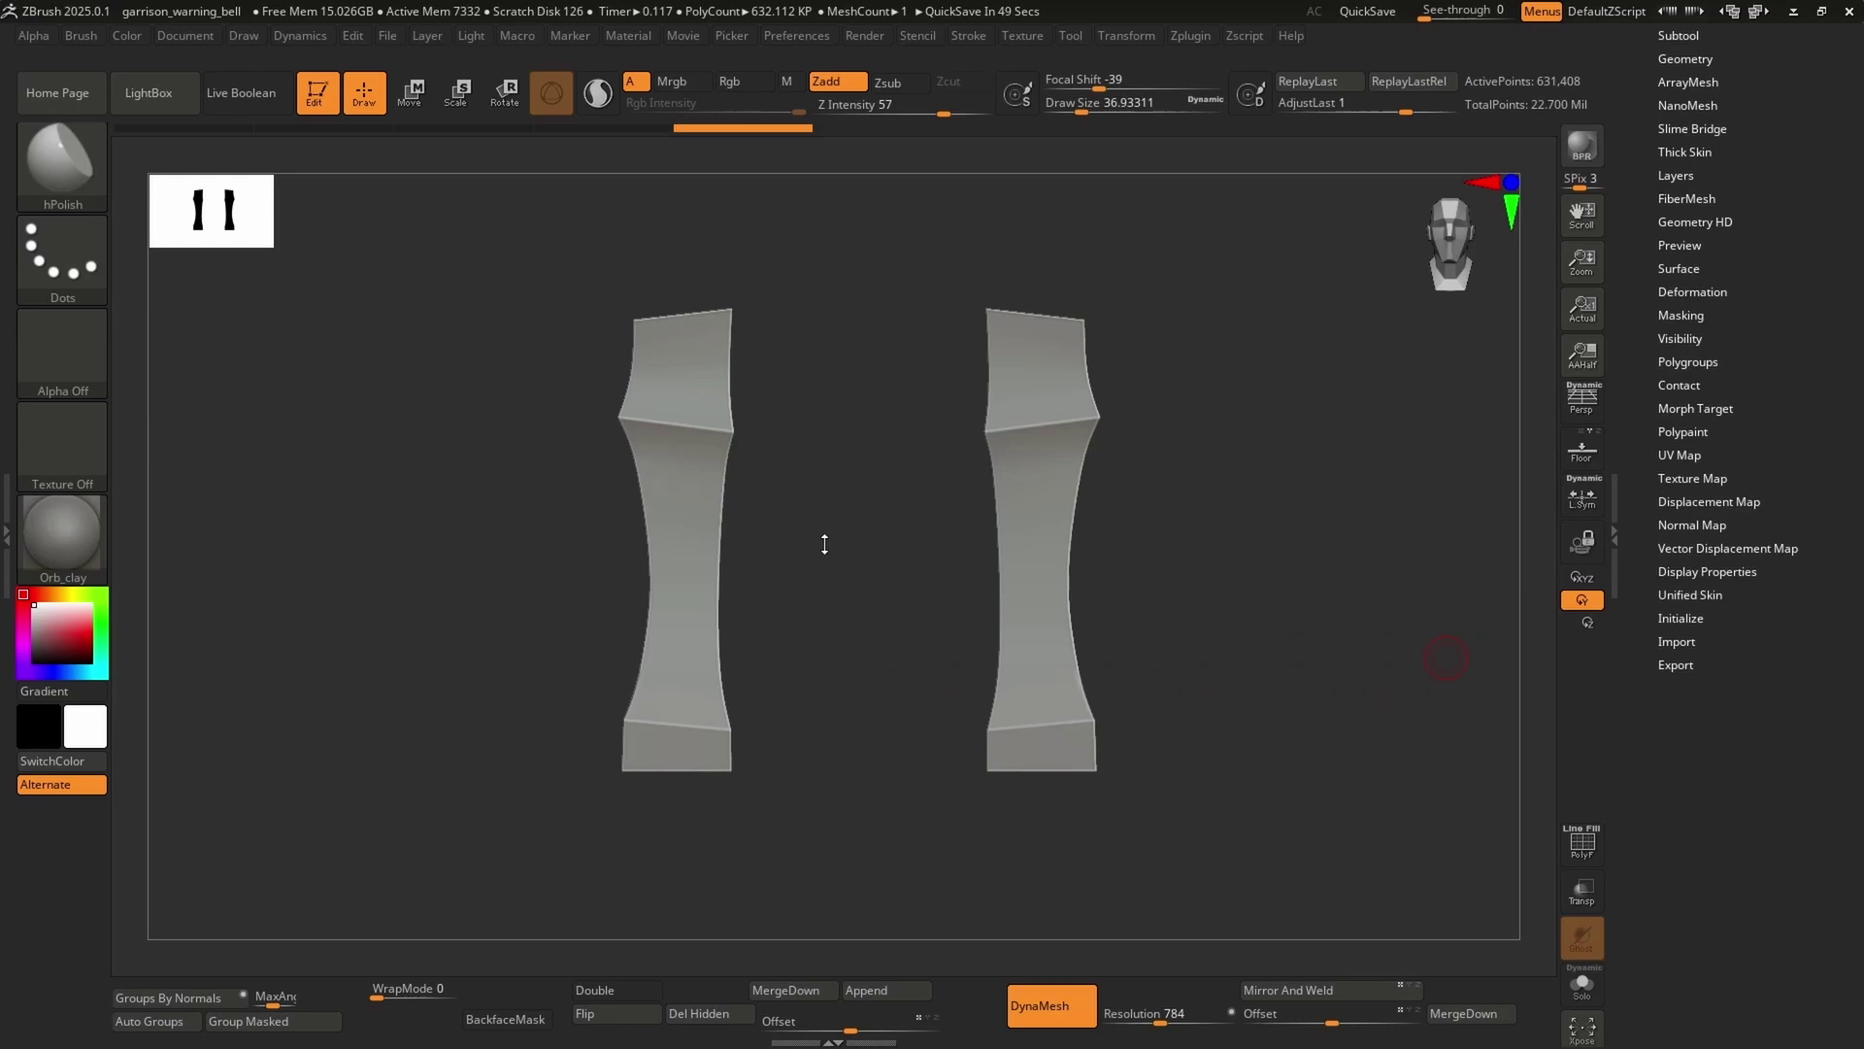
mouse_move(828, 549)
mouse_down()
mouse_move(1016, 620)
mouse_move(1025, 642)
mouse_up()
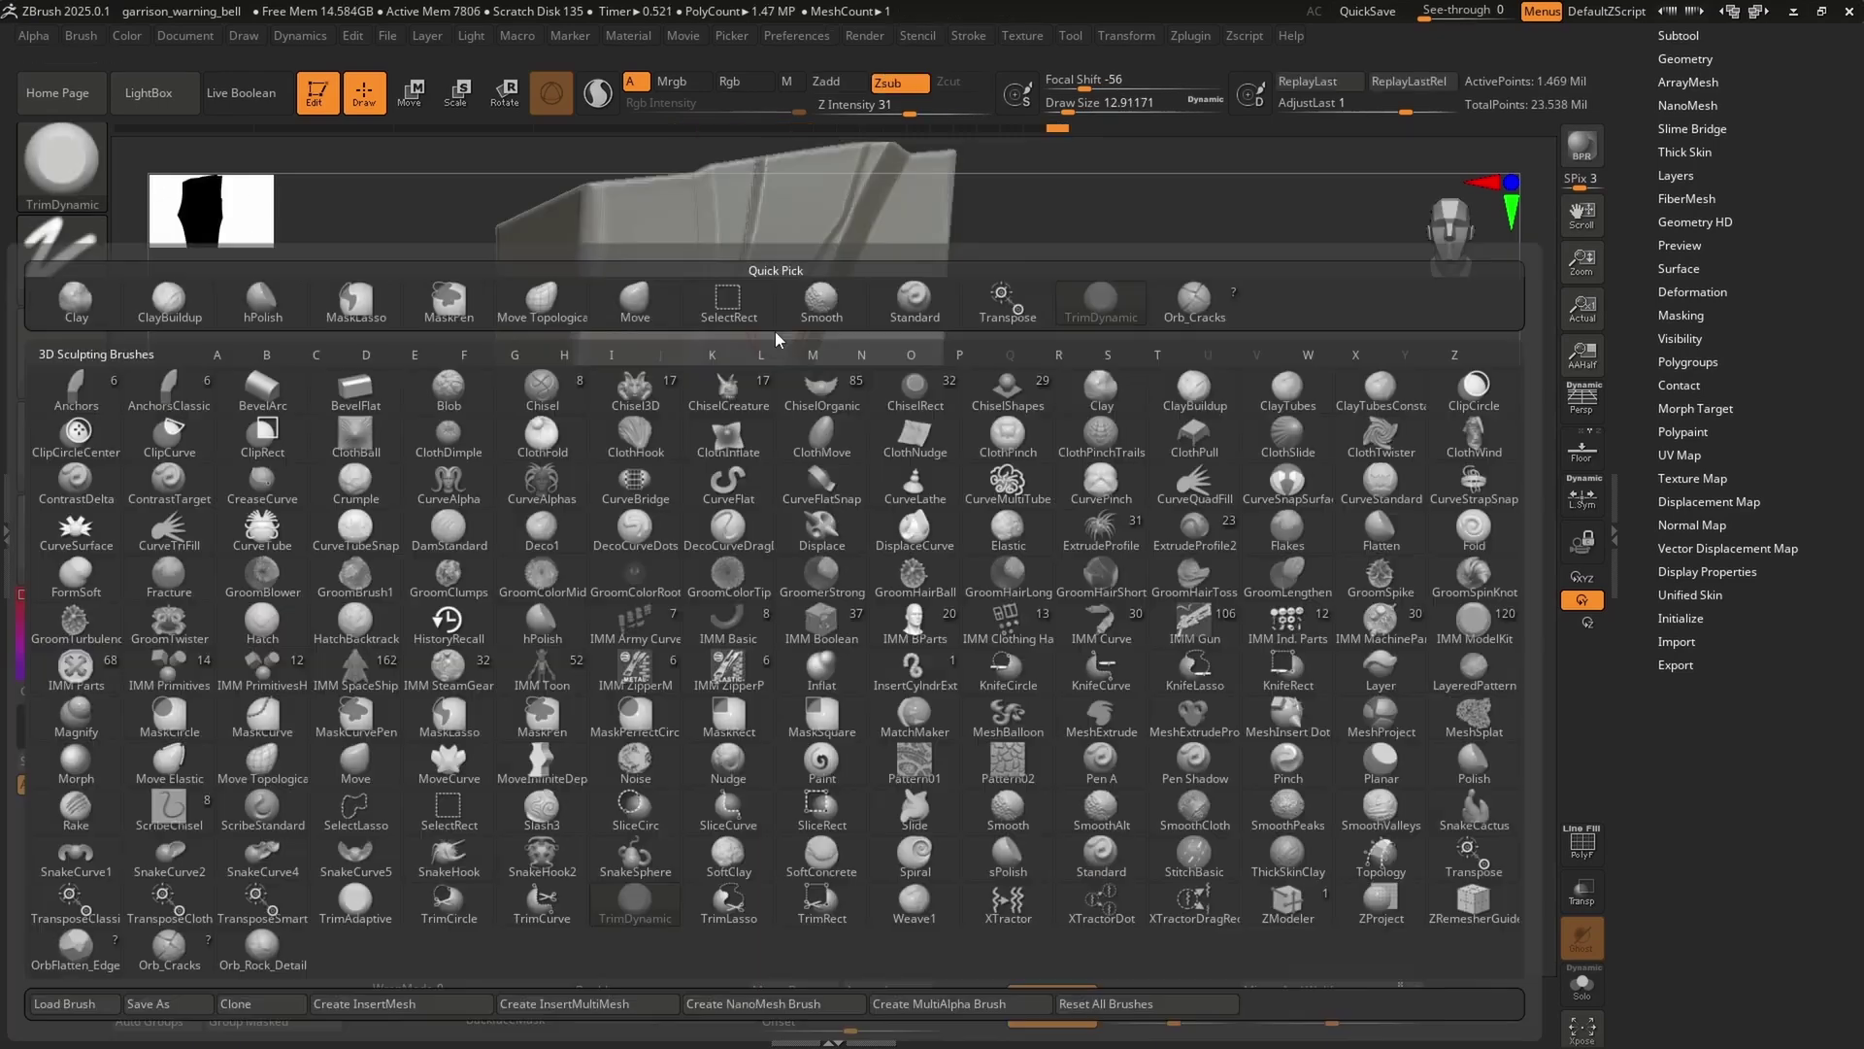
Adjust the sculpting brush's draw size for detailing the wood grooves on the pillar's upper section
key(s)
drag(764, 349, 766, 350)
mouse_move(766, 350)
right_down()
mouse_move(907, 458)
mouse_move(813, 470)
right_up()
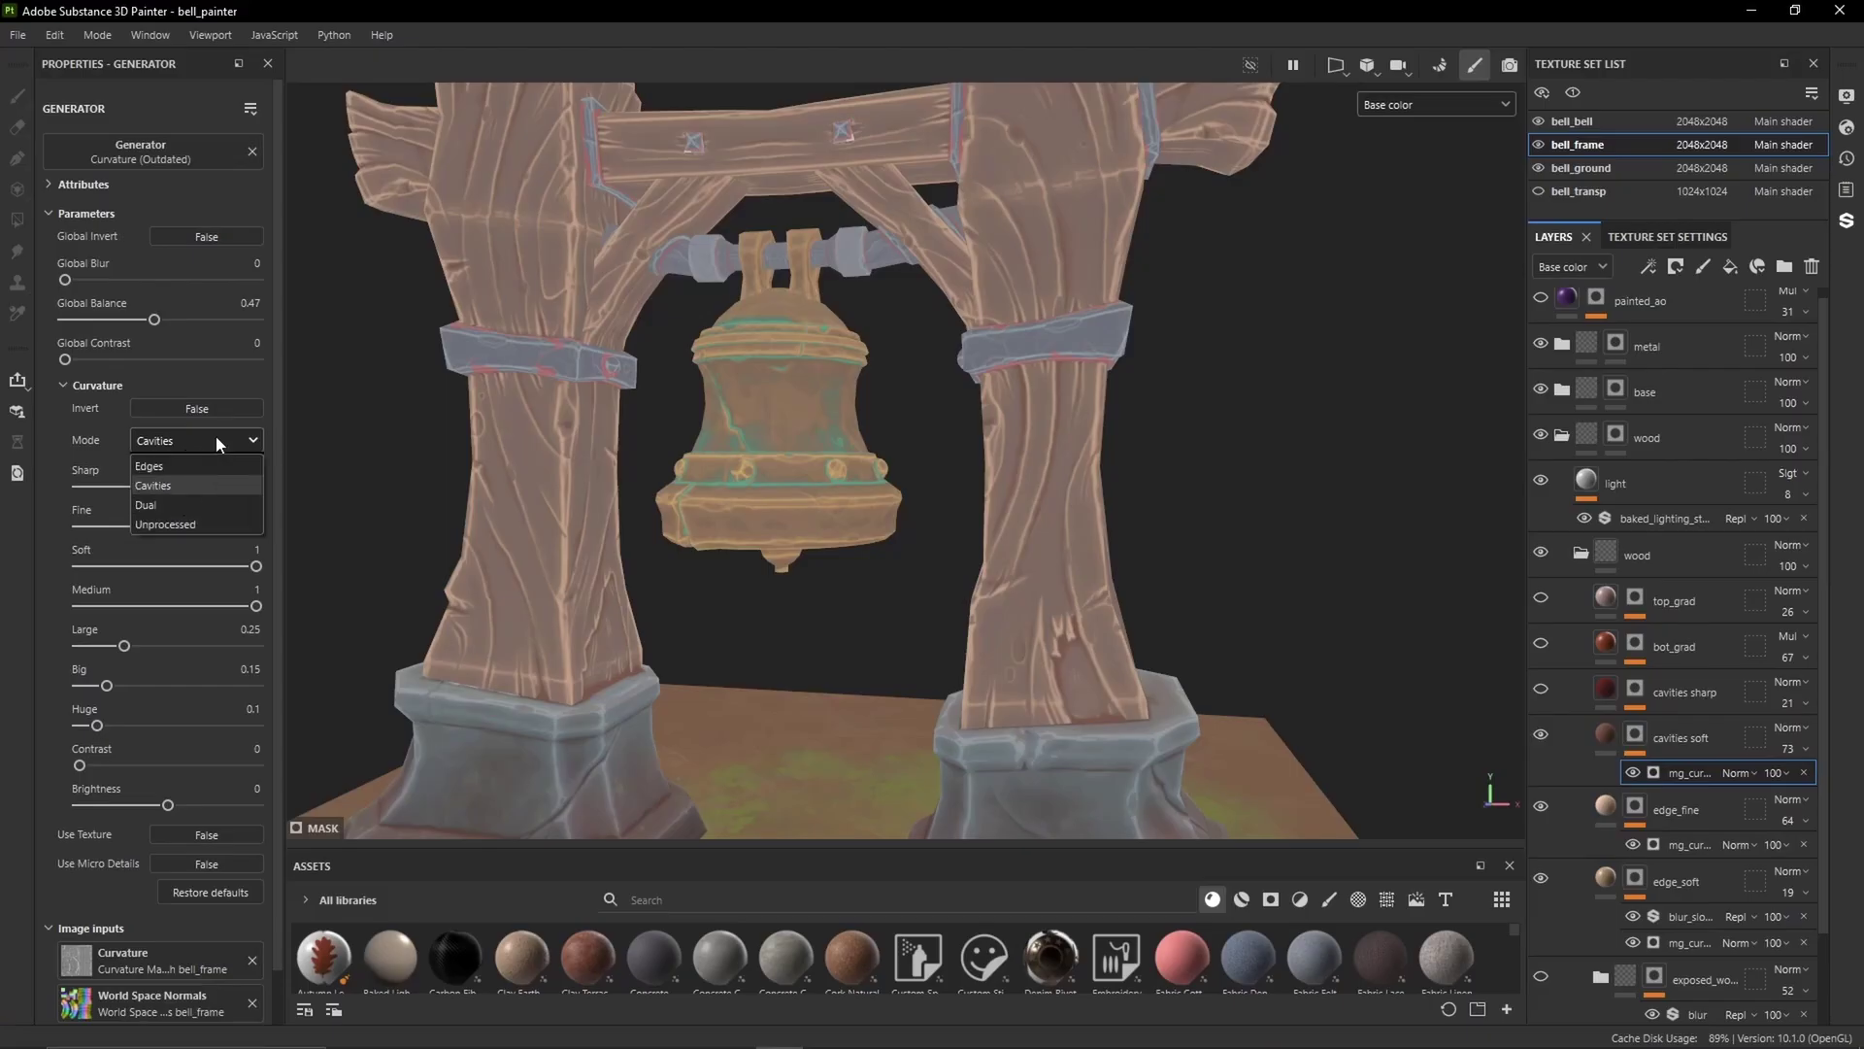
Switch to Substance 3D Painter, keep the cavities soft mask's curvature mode at Cavities, and lower its Medium value to the minimum
click(216, 440)
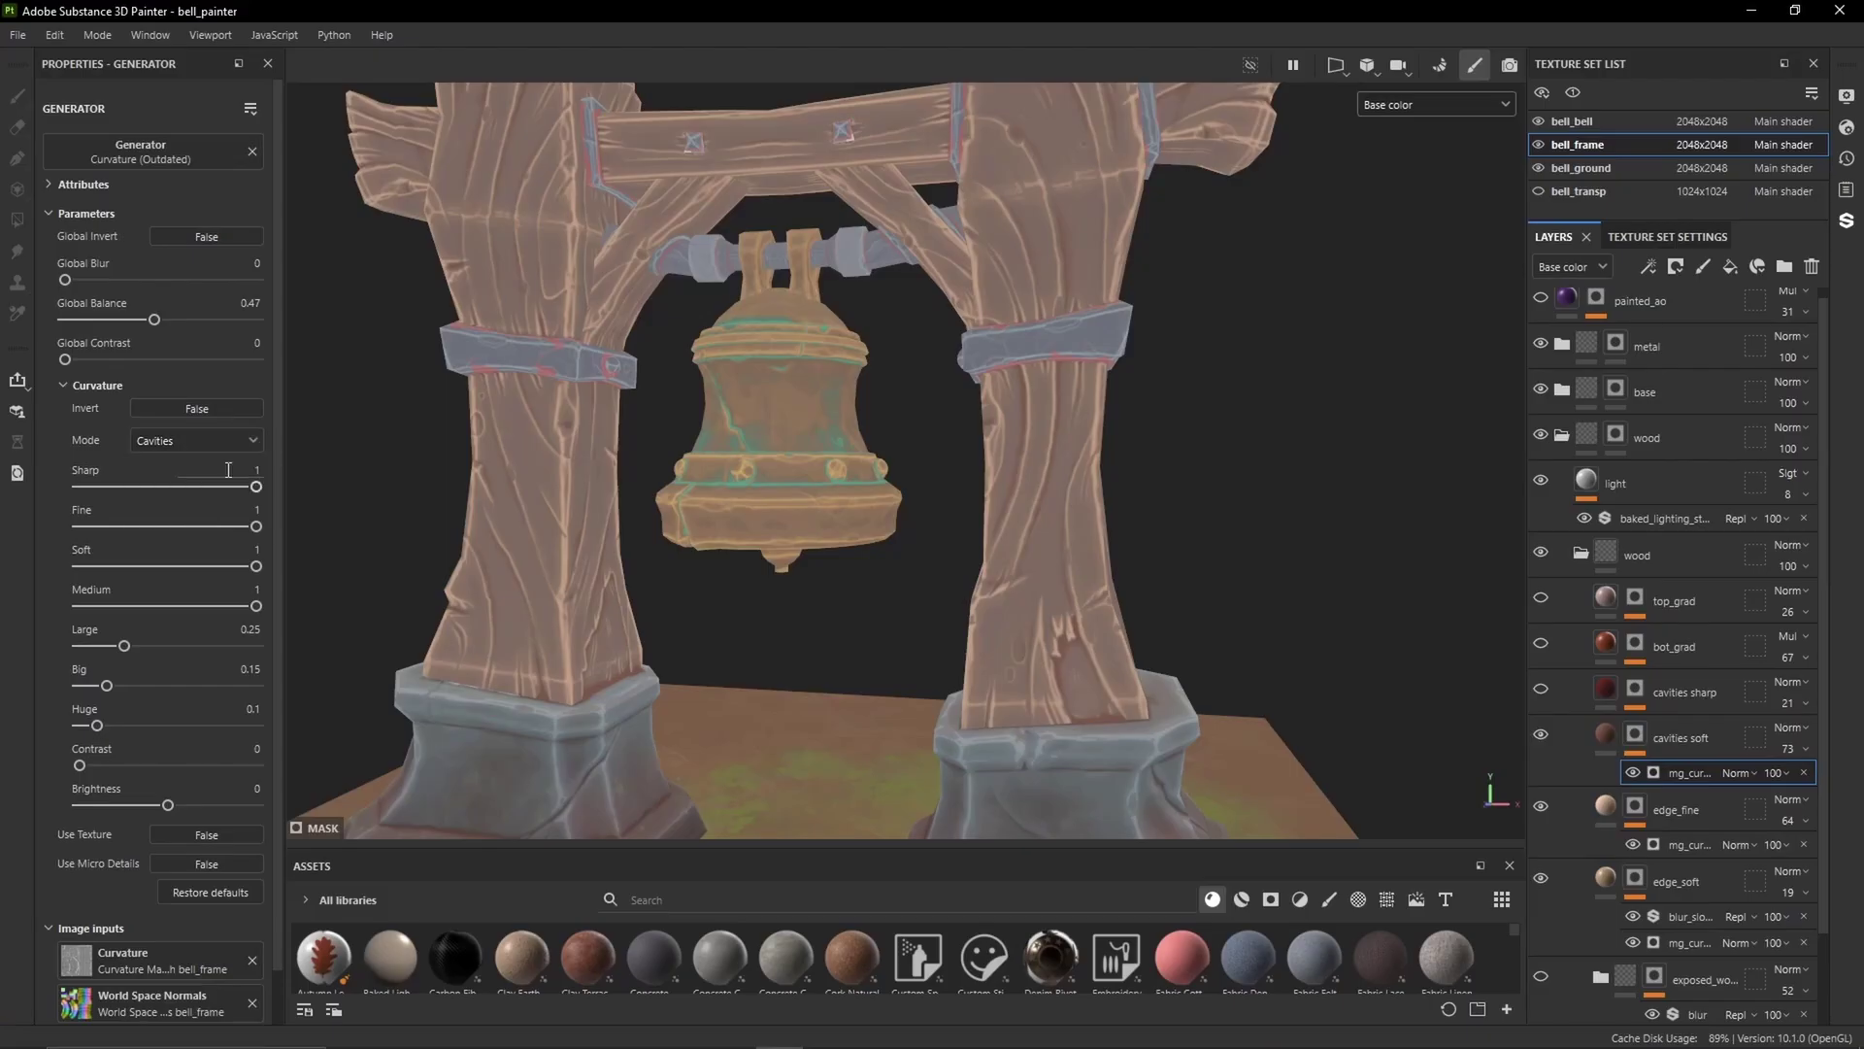
drag(256, 606, 9, 615)
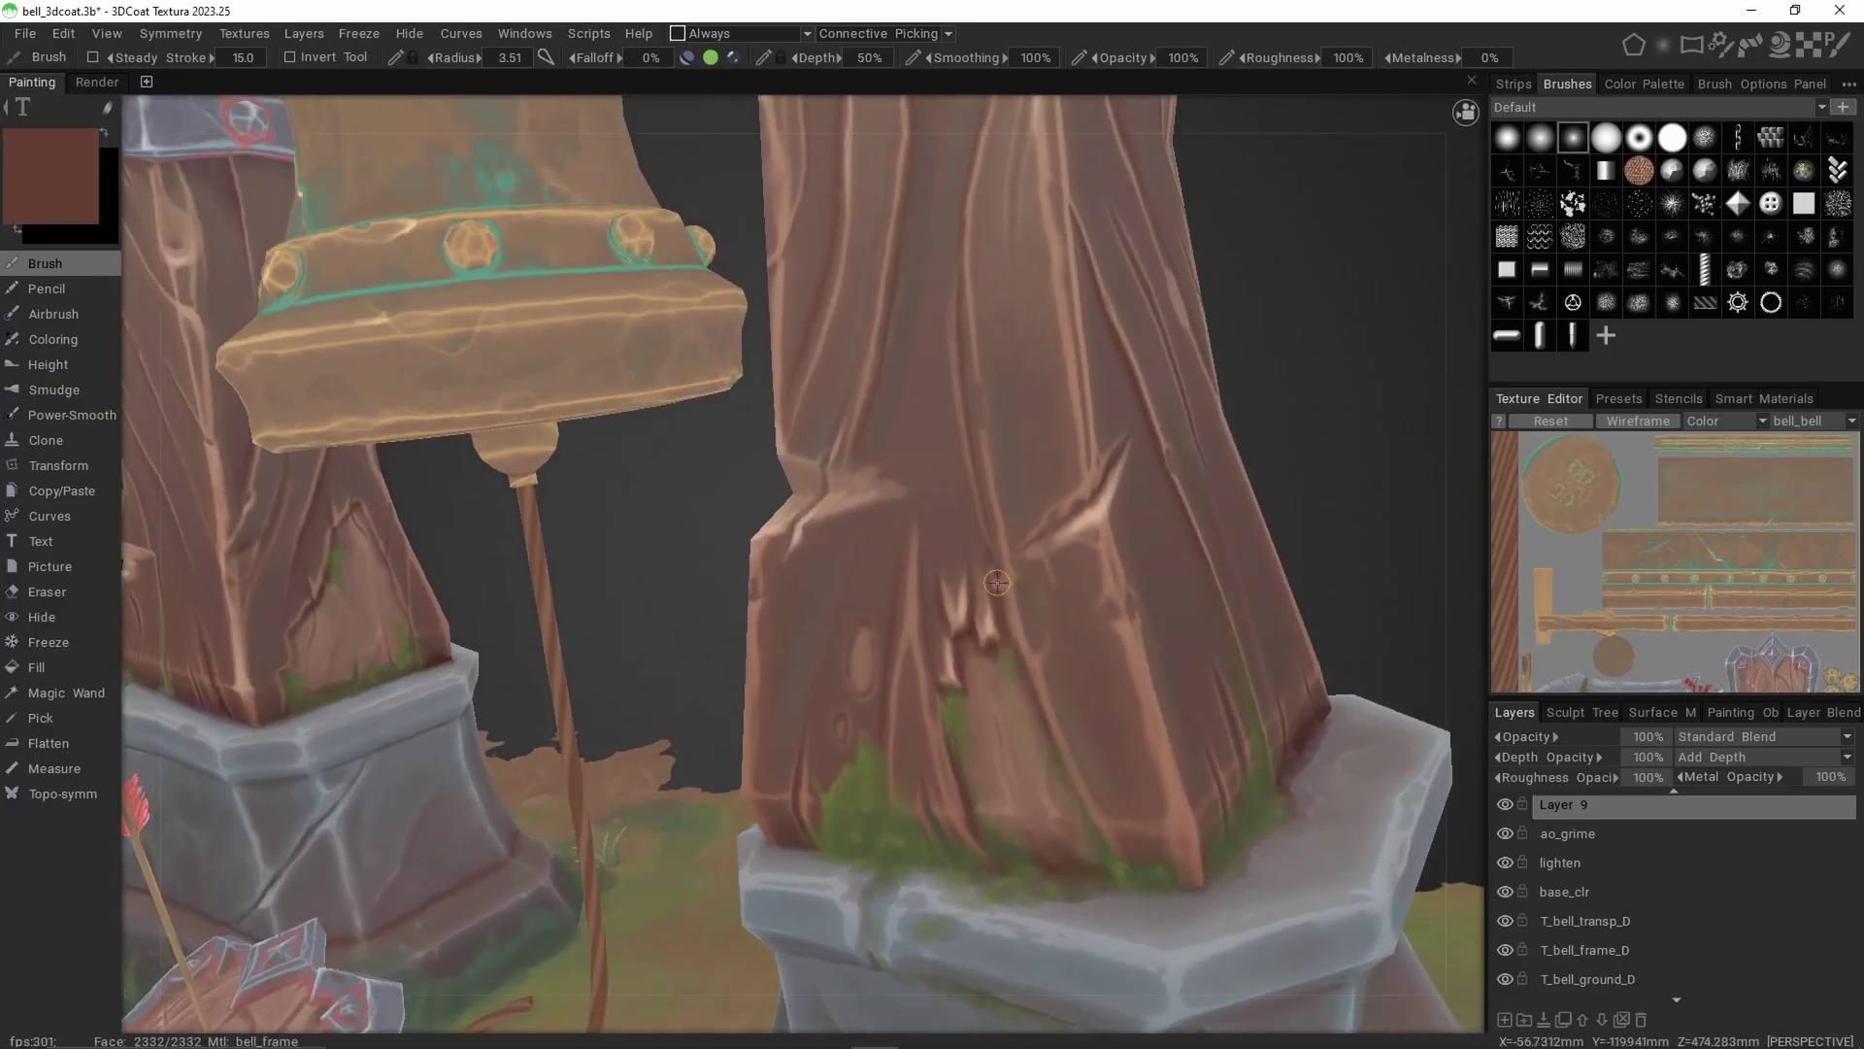
Switch to 3DCoat and examine the painted lower part of the right pillar, toggling the base_clr layer's visibility for comparison
alt+drag(1102, 492, 1091, 489)
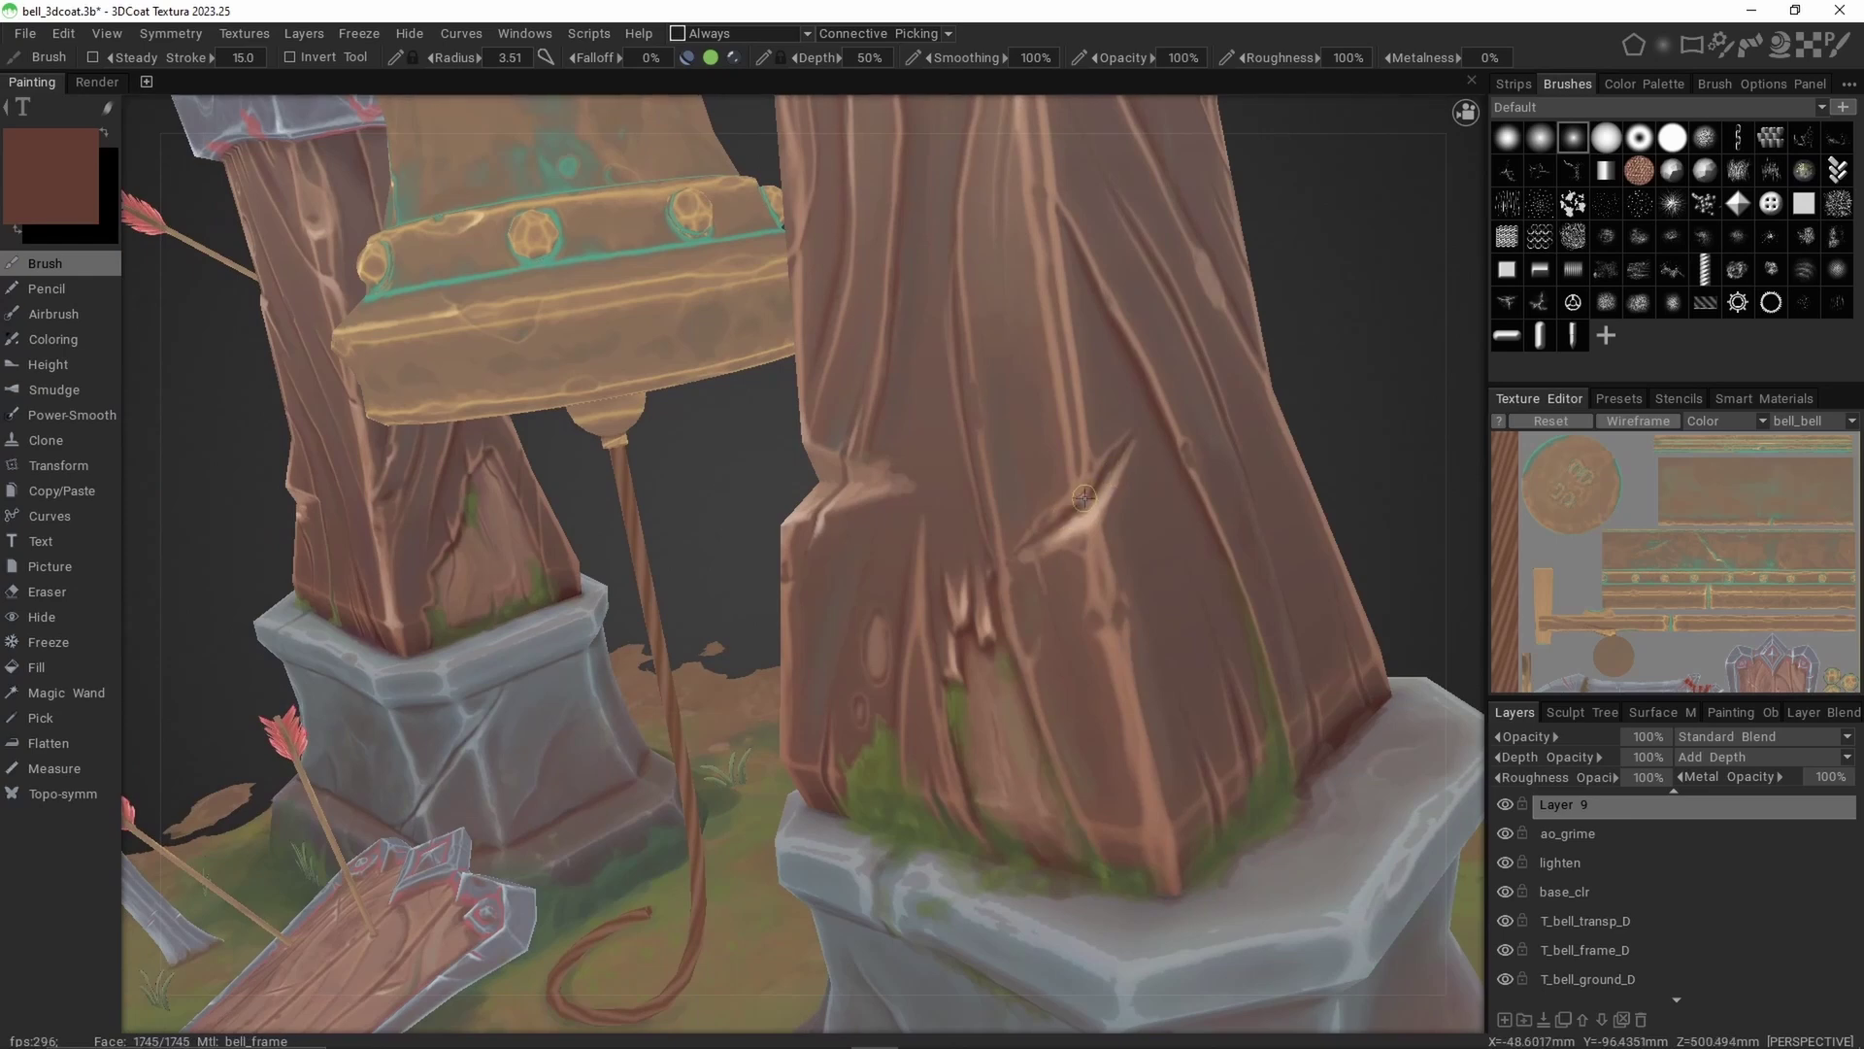
mouse_move(1104, 478)
alt+mouse_down()
mouse_move(1221, 448)
mouse_move(1186, 438)
mouse_move(1121, 468)
mouse_move(1238, 463)
mouse_move(1098, 480)
alt+mouse_up()
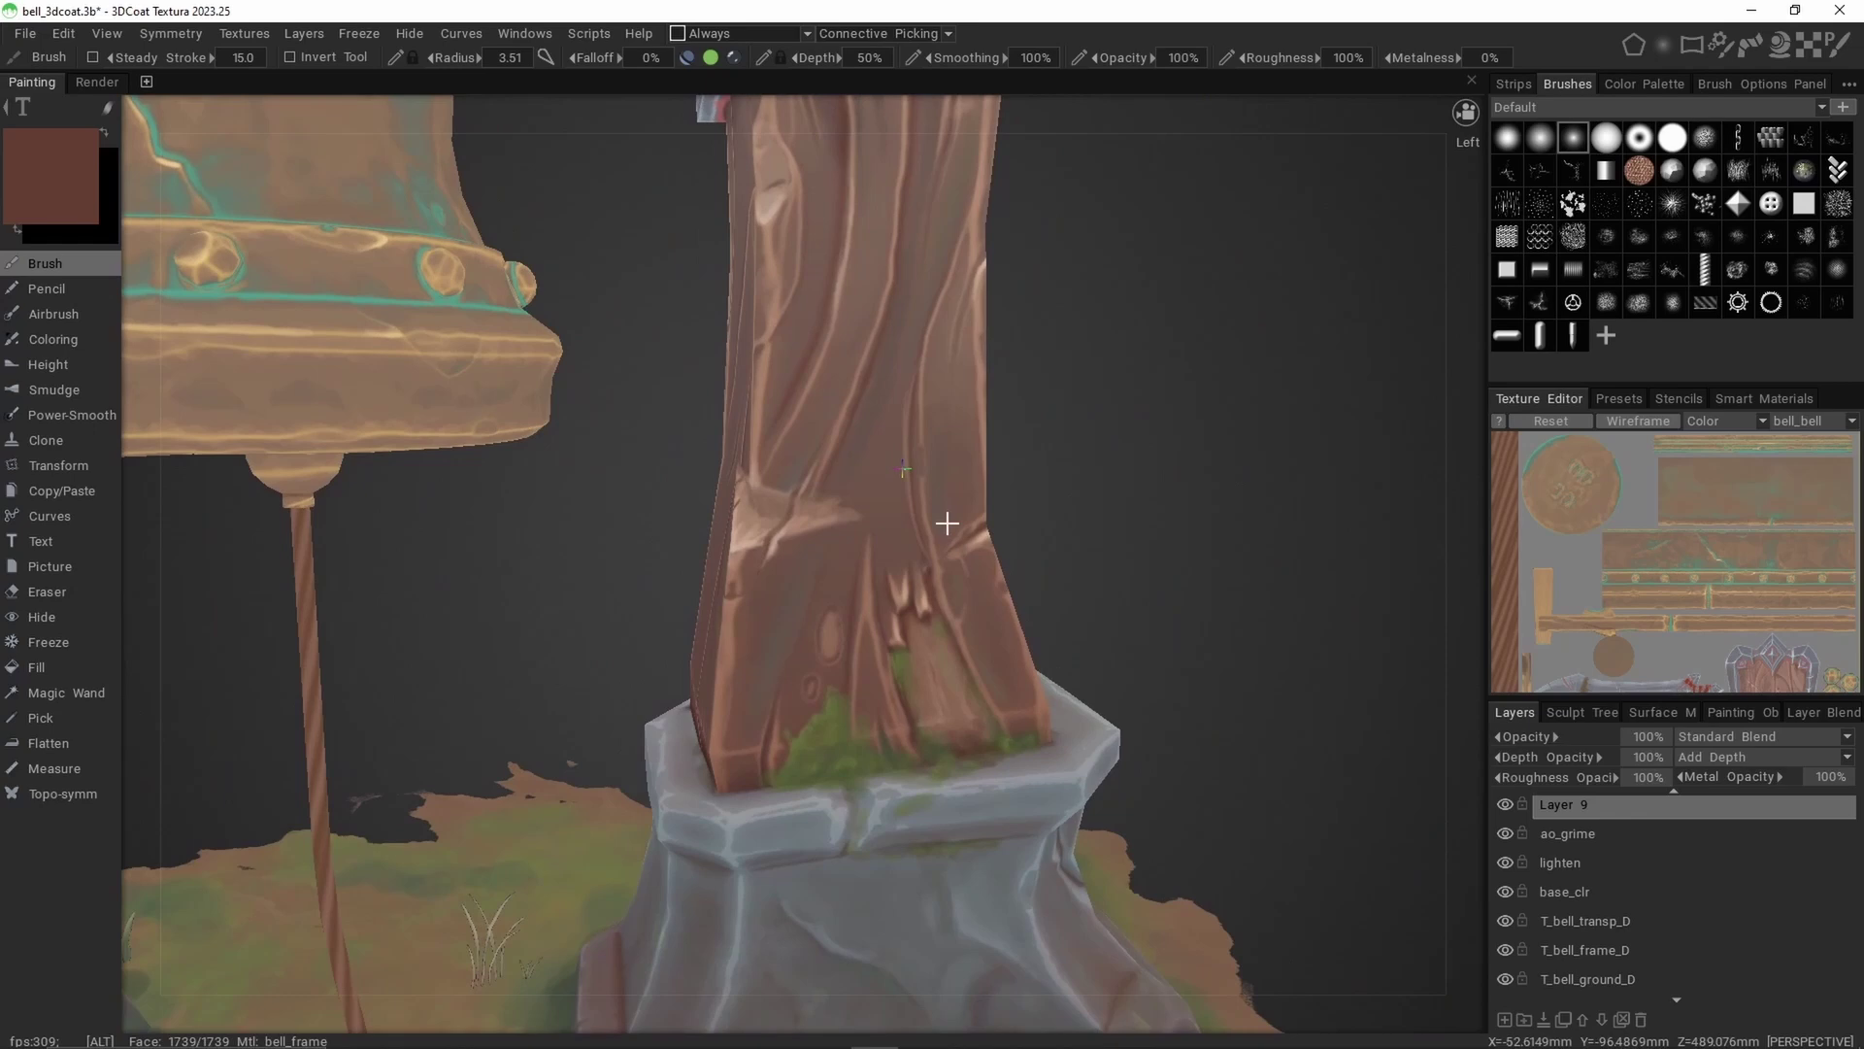
alt+right_drag(844, 510, 822, 537)
alt+drag(823, 545, 821, 553)
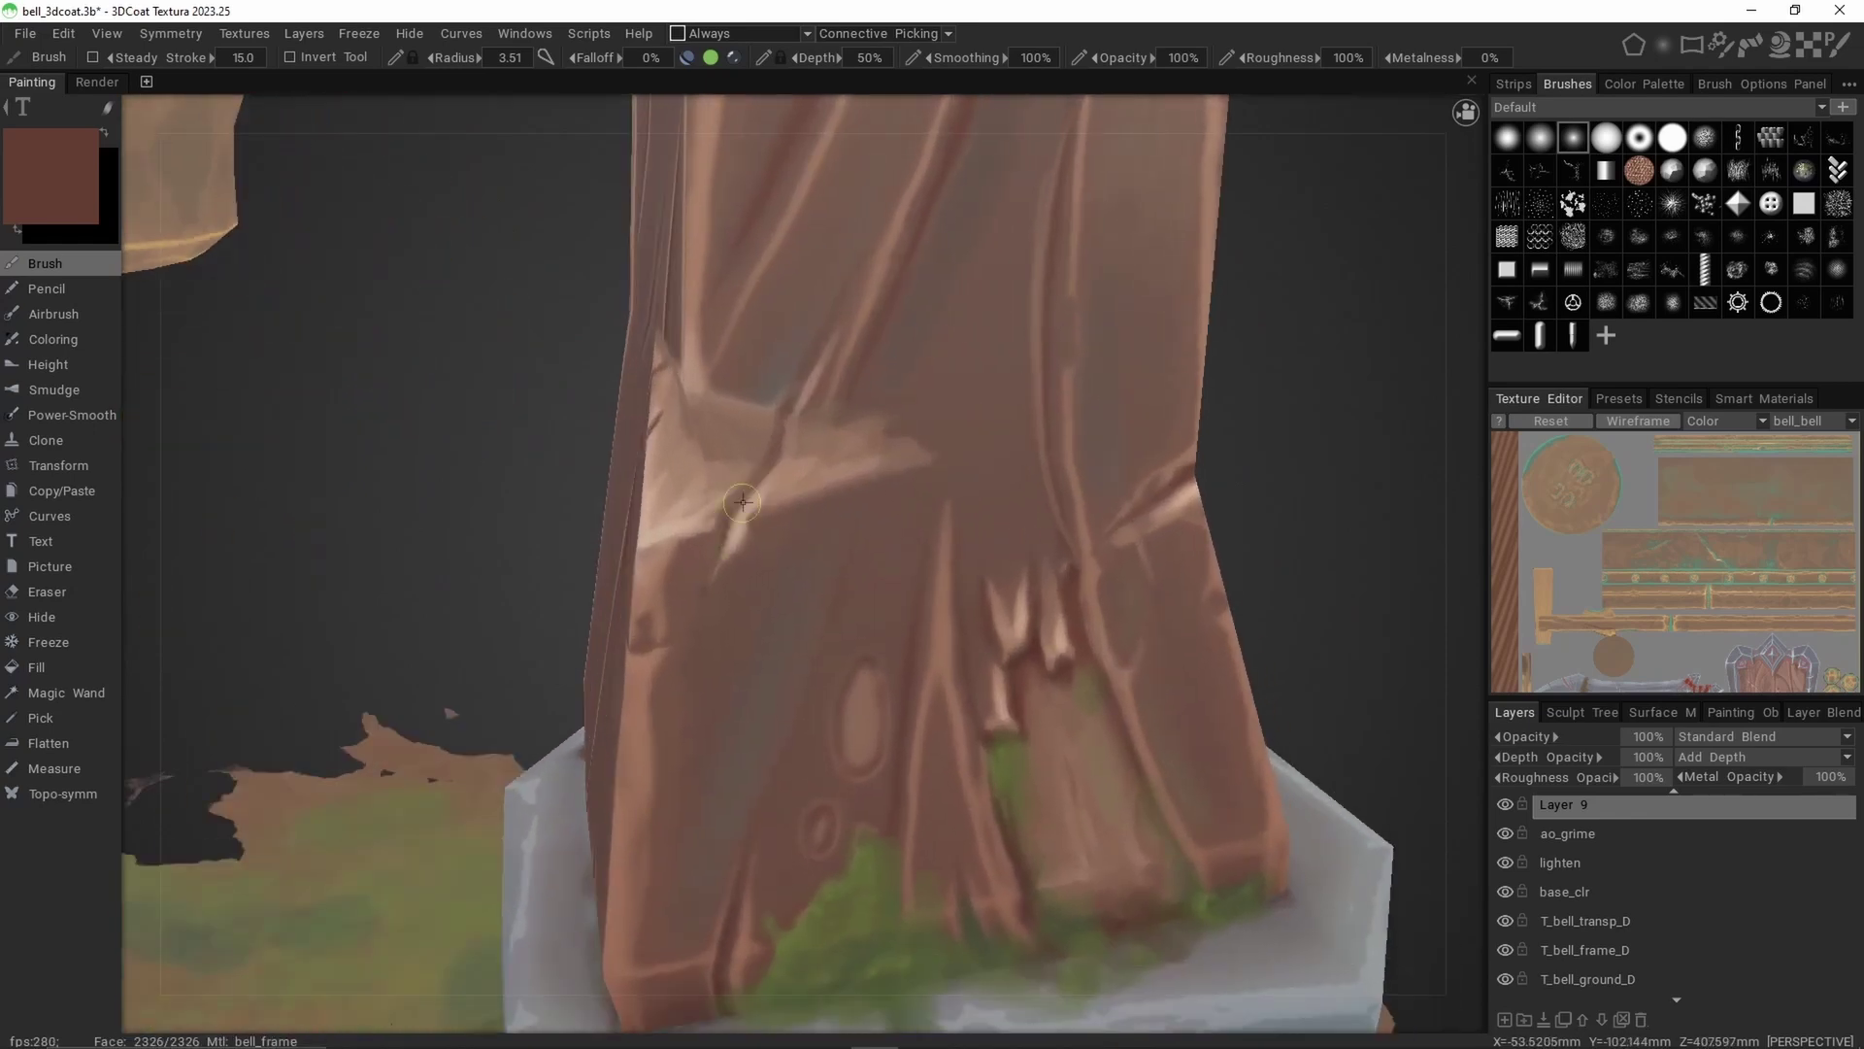
scroll(728, 543, down, 8)
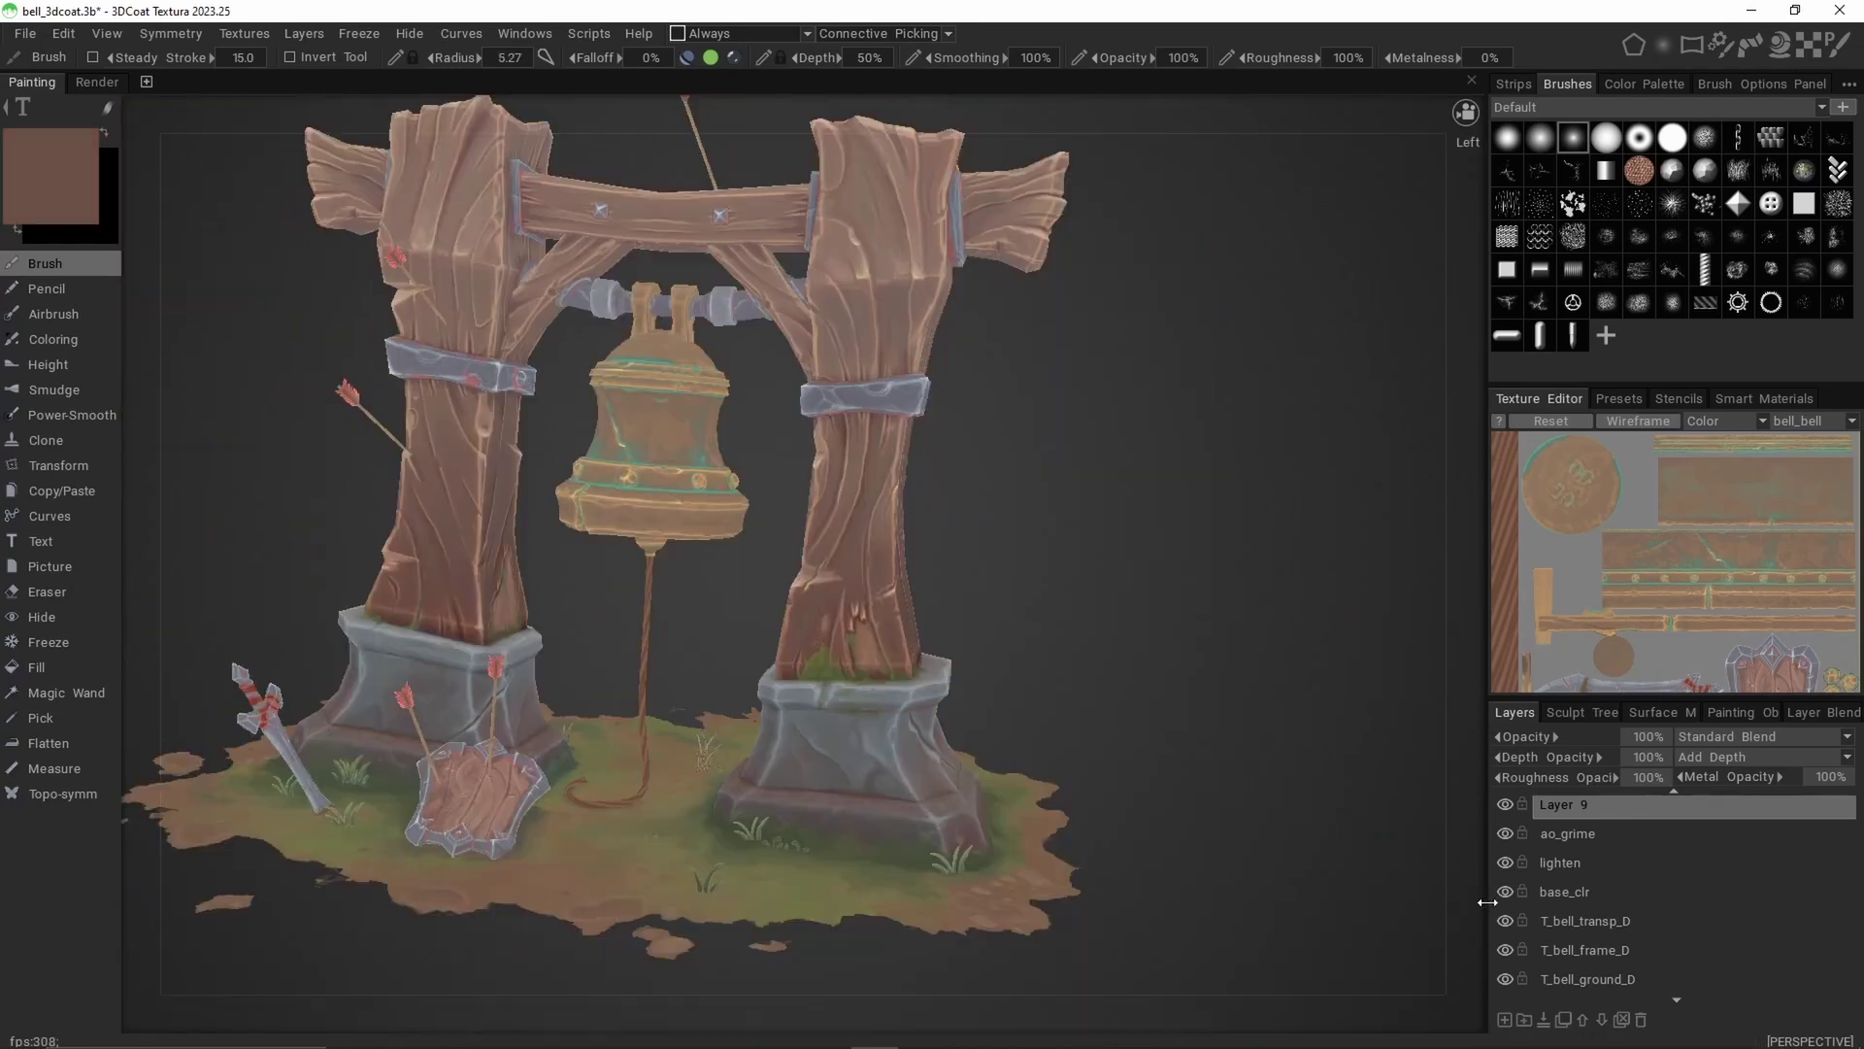
click(1506, 891)
click(1505, 890)
scroll(847, 633, up, 8)
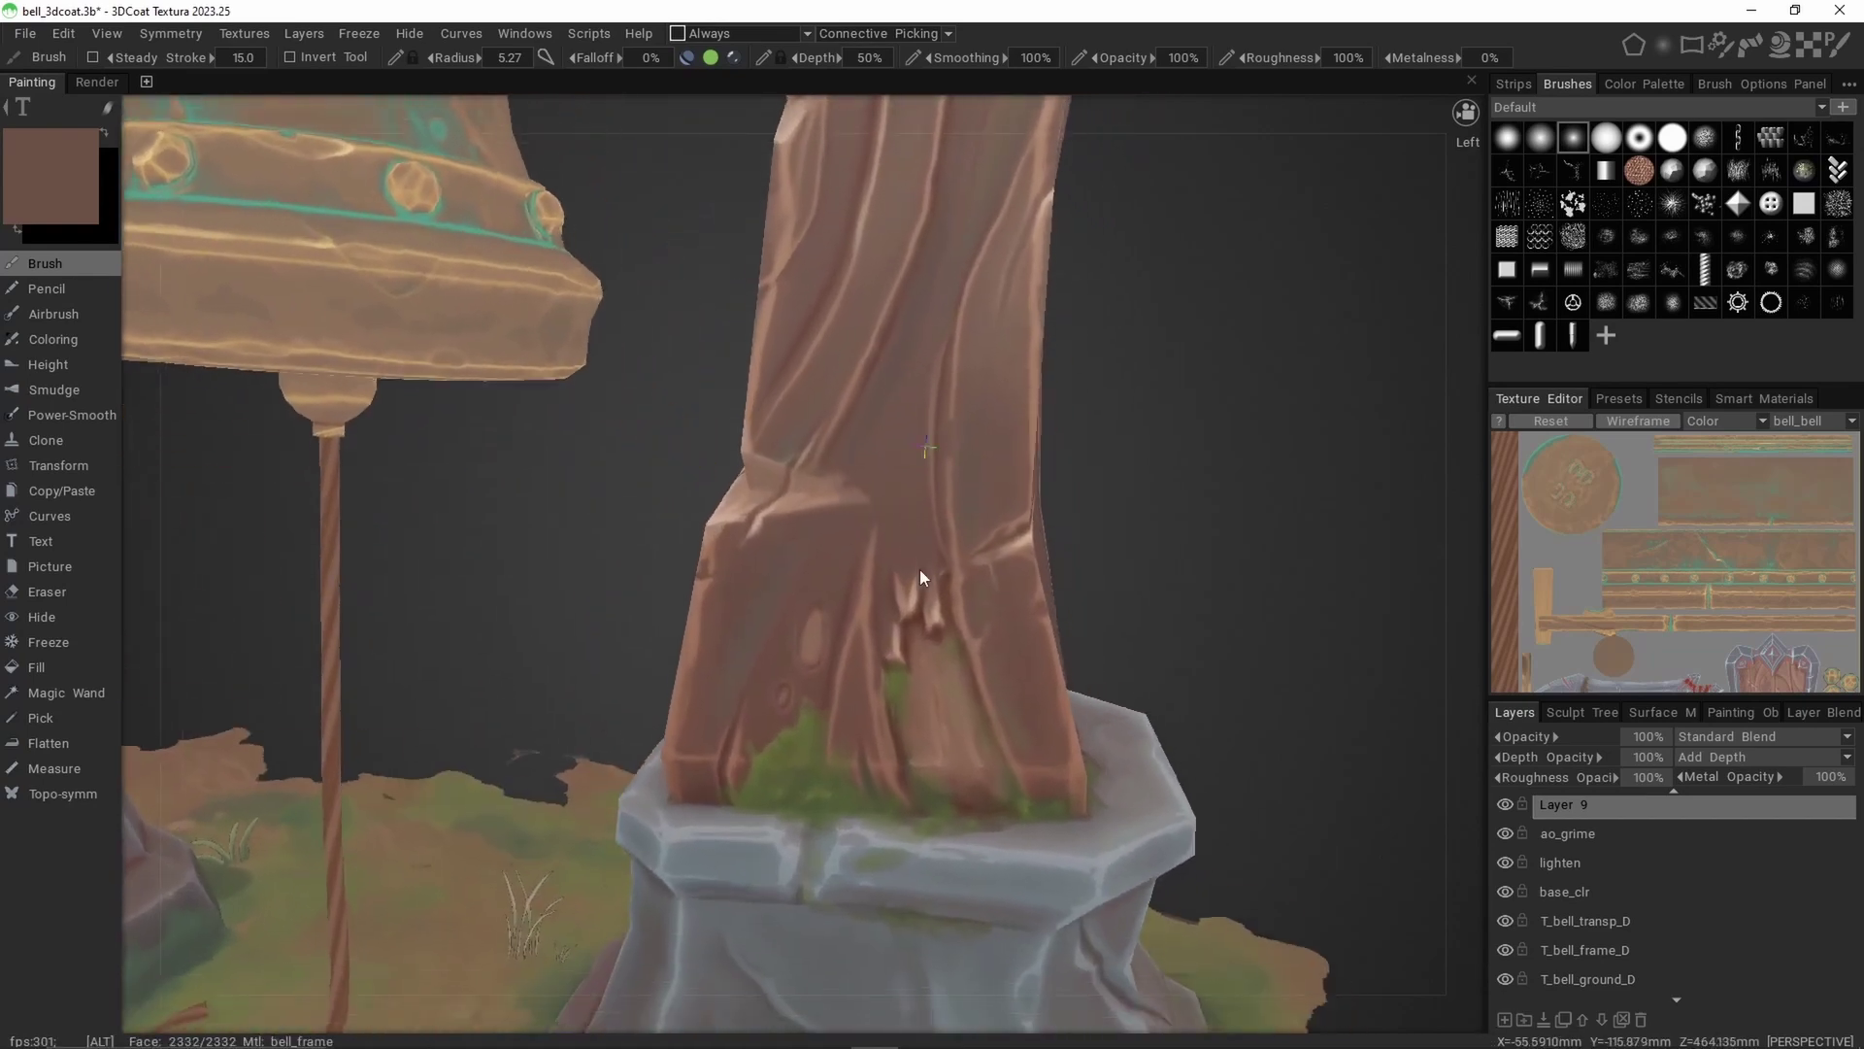
click(1505, 893)
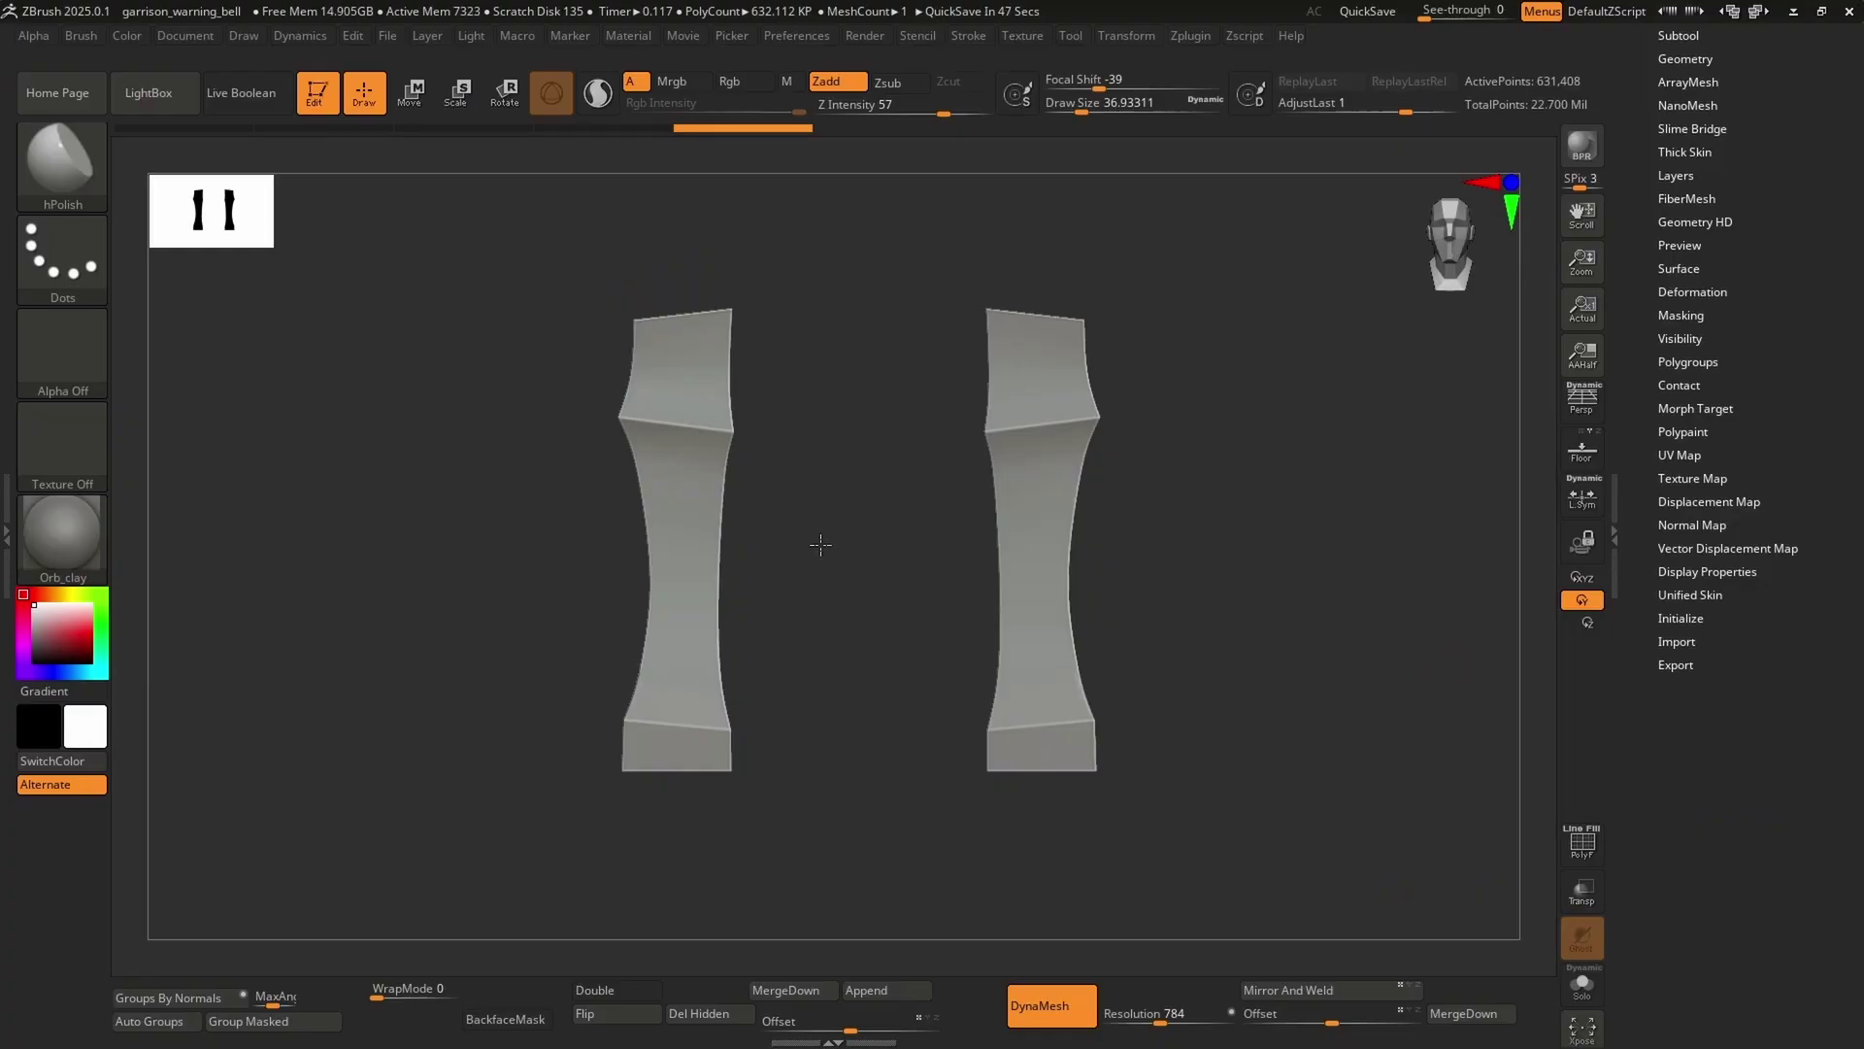
Switch to ZBrush, select the TrimDynamic brush and set its draw size to about 41 for the pillar's upper edges
drag(820, 544, 952, 611)
right_drag(858, 539, 965, 511)
key(b)
key(t)
key(d)
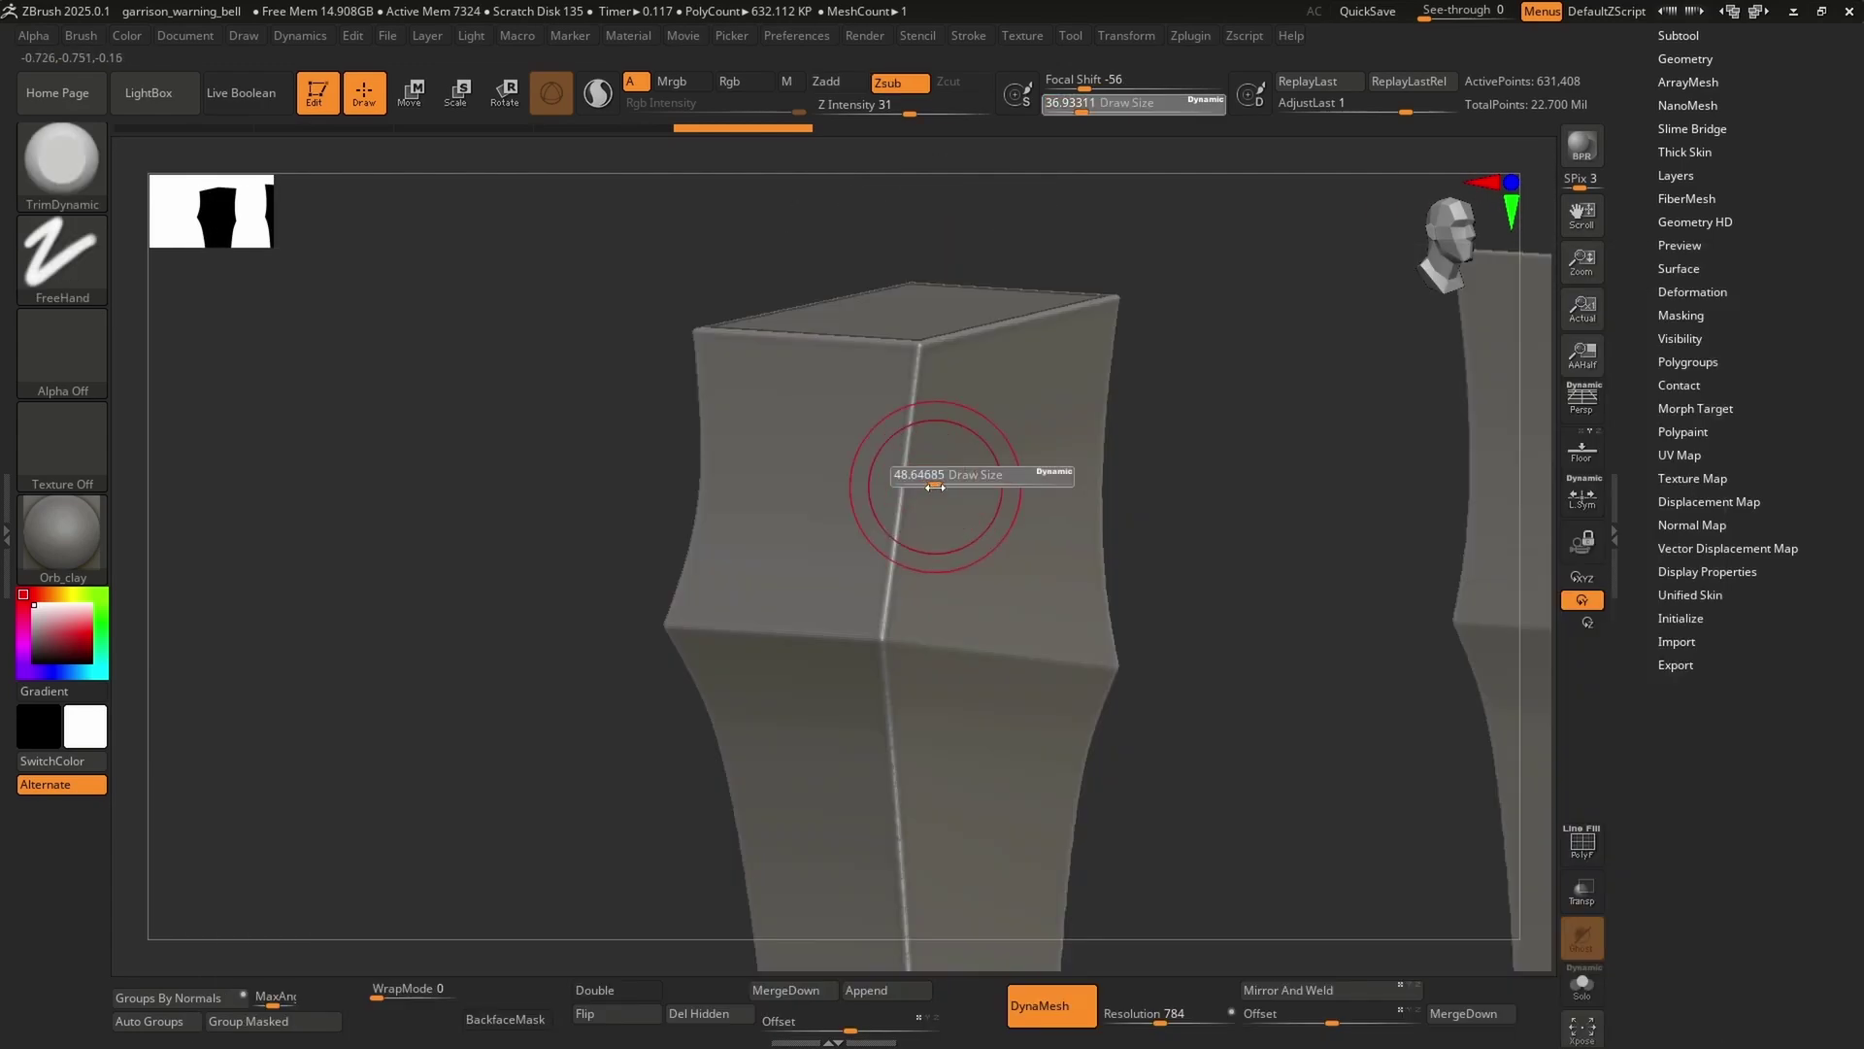
drag(934, 487, 927, 486)
right_drag(916, 417, 912, 370)
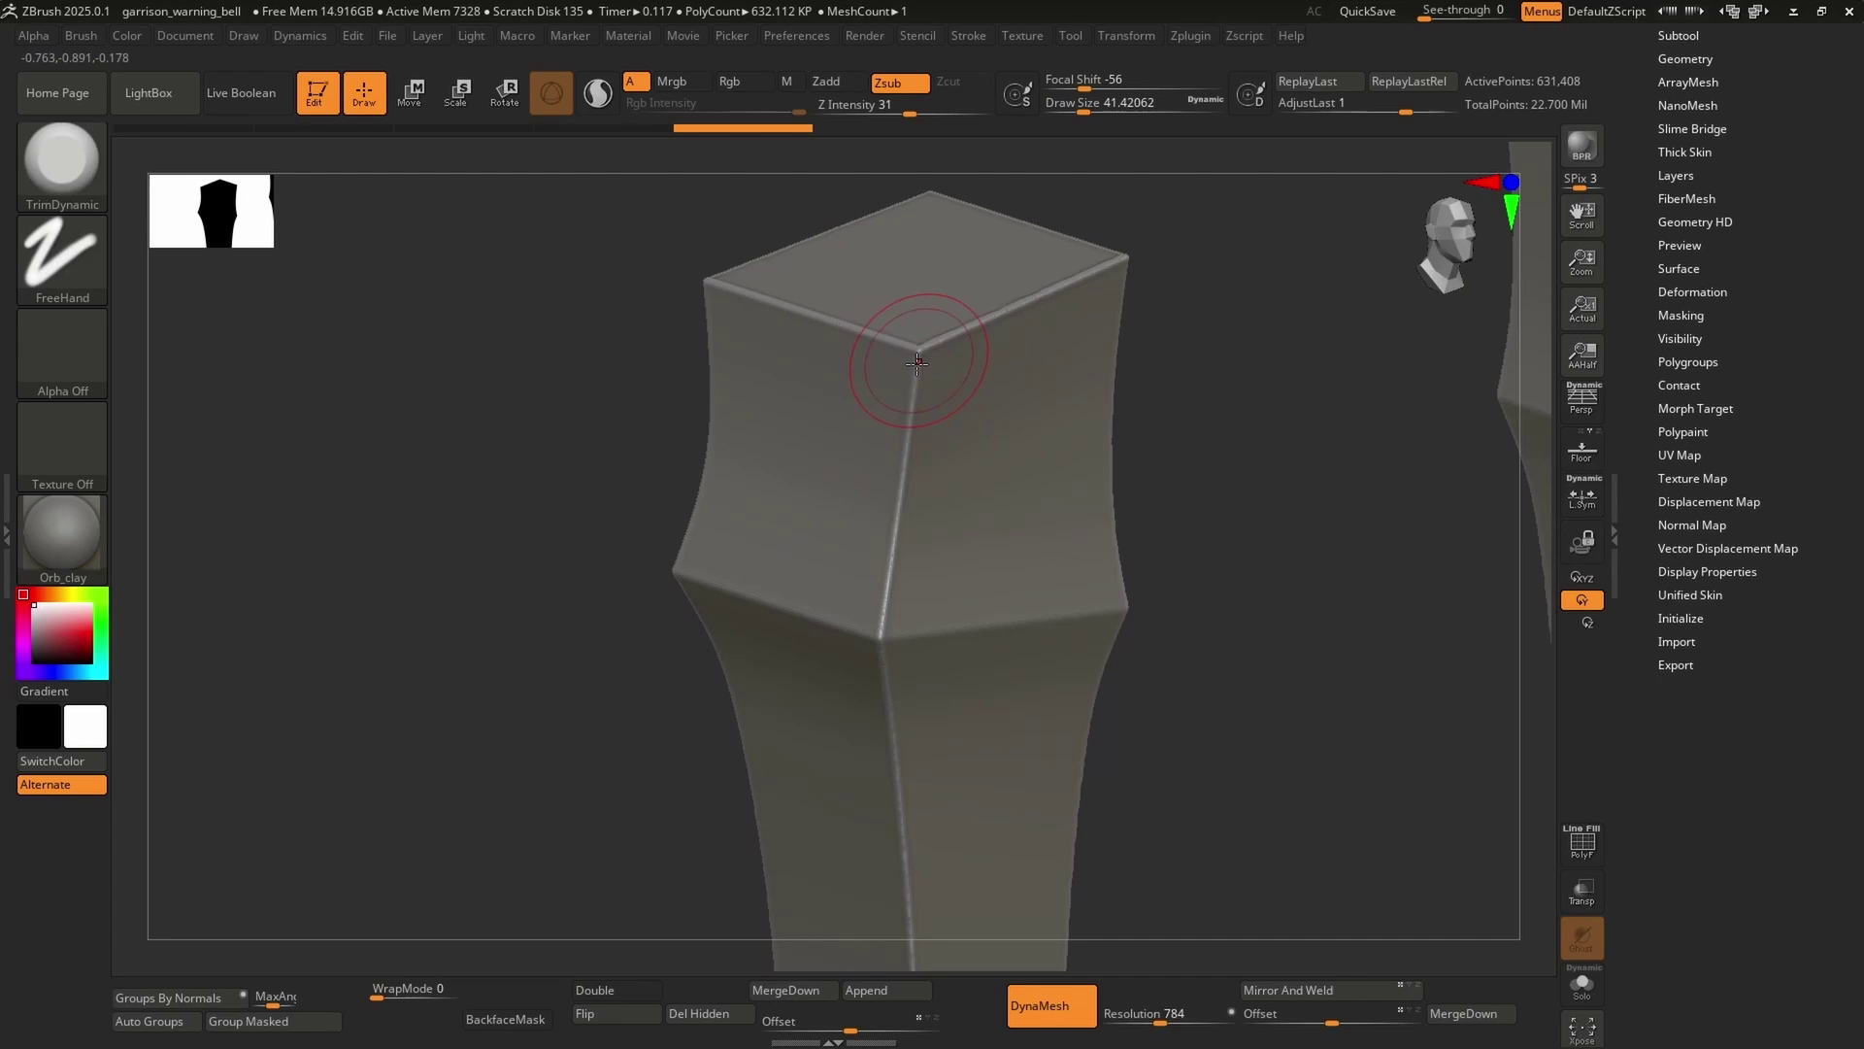
mouse_move(906, 457)
right_down()
mouse_move(887, 403)
mouse_move(883, 450)
right_up()
key(s)
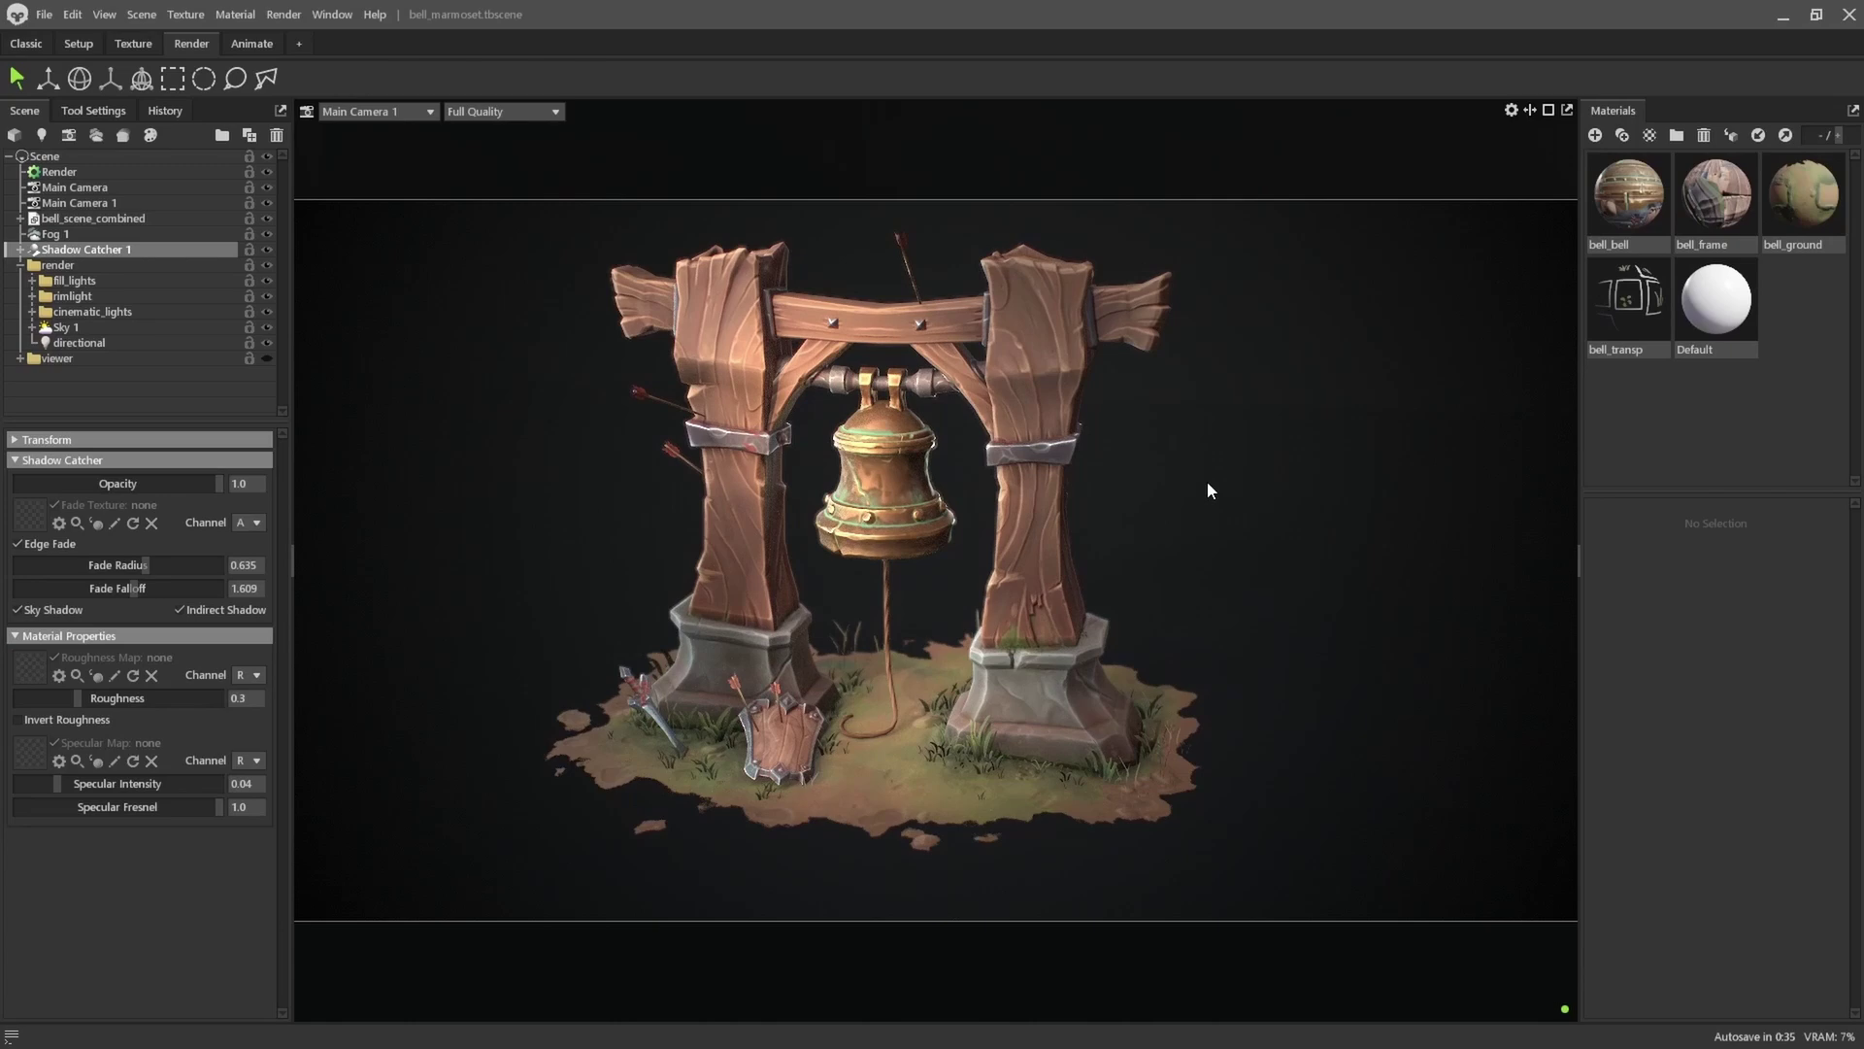
Switch to Marmoset Toolbag and inspect the rendered bell scene from different angles and distances
drag(1162, 486, 1089, 522)
drag(1153, 582, 1113, 680)
scroll(1065, 537, up, 5)
scroll(1108, 673, down, 3)
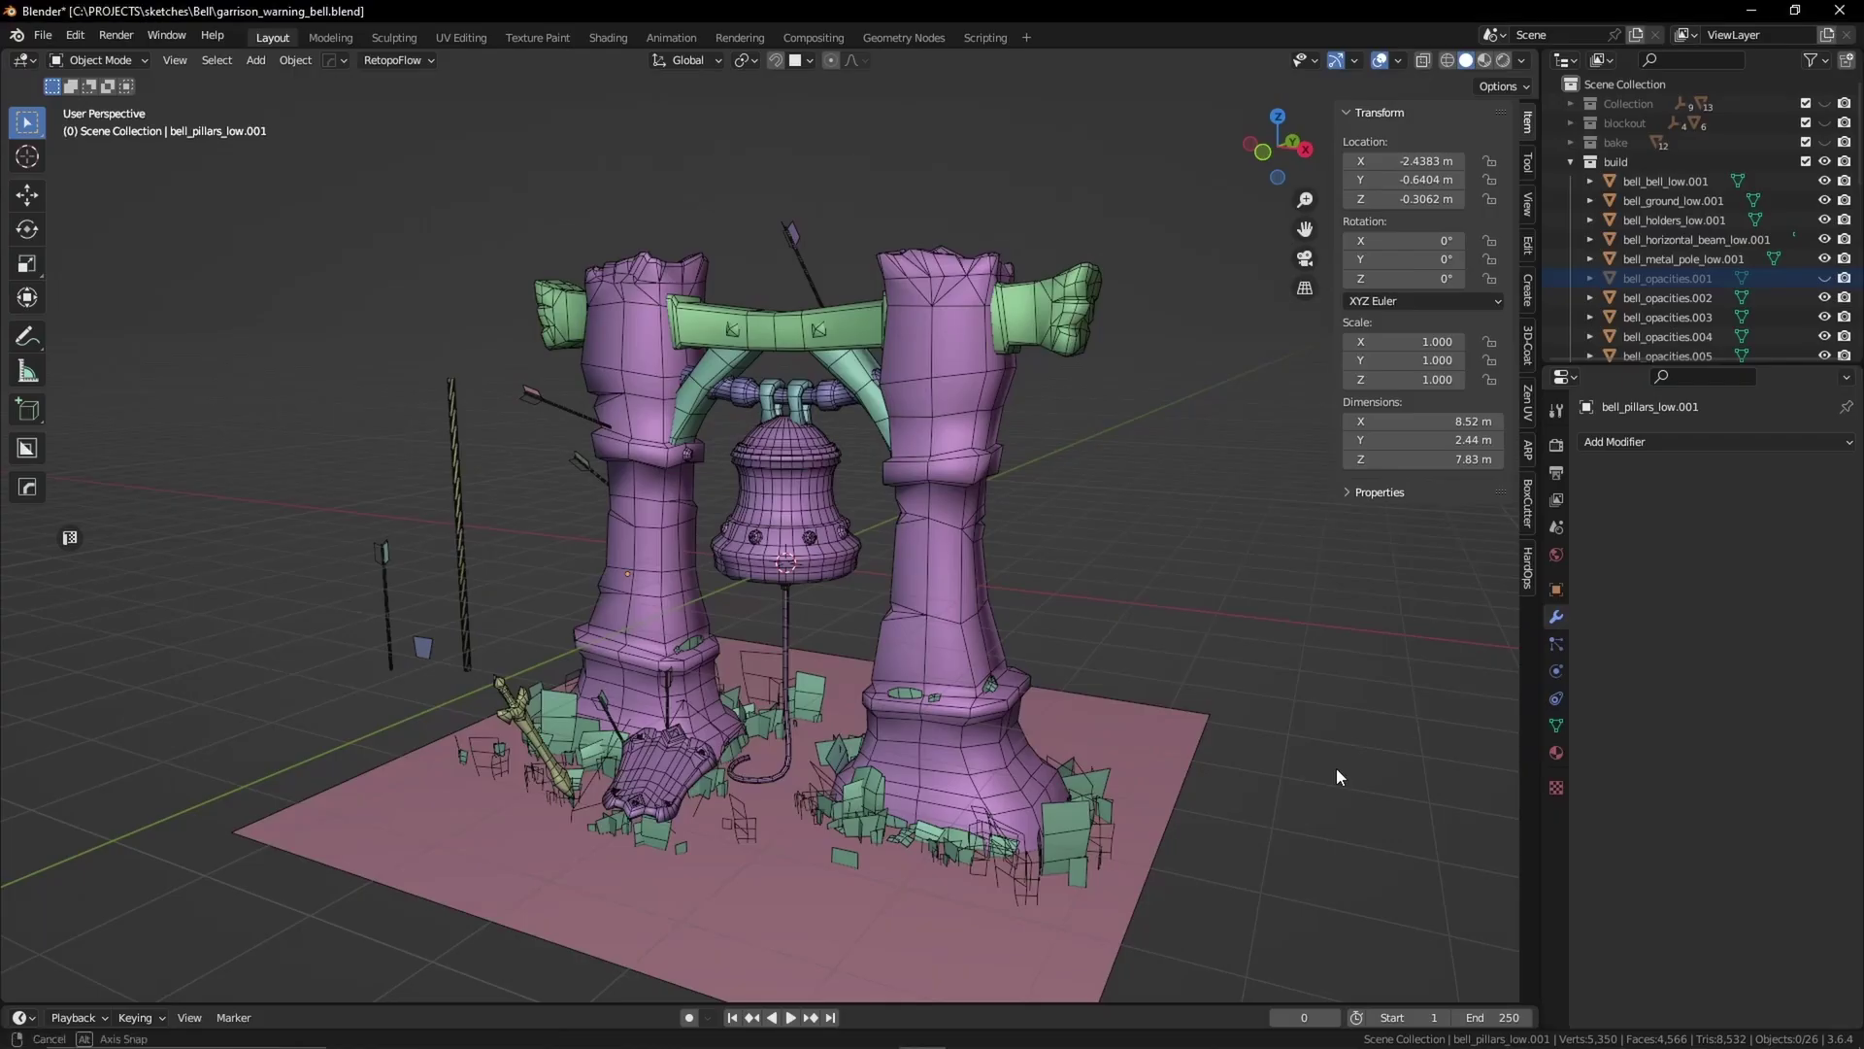
Examine the low-poly bell scene in Blender and the full high-poly sculpt in ZBrush
middle_drag(1336, 767, 1239, 771)
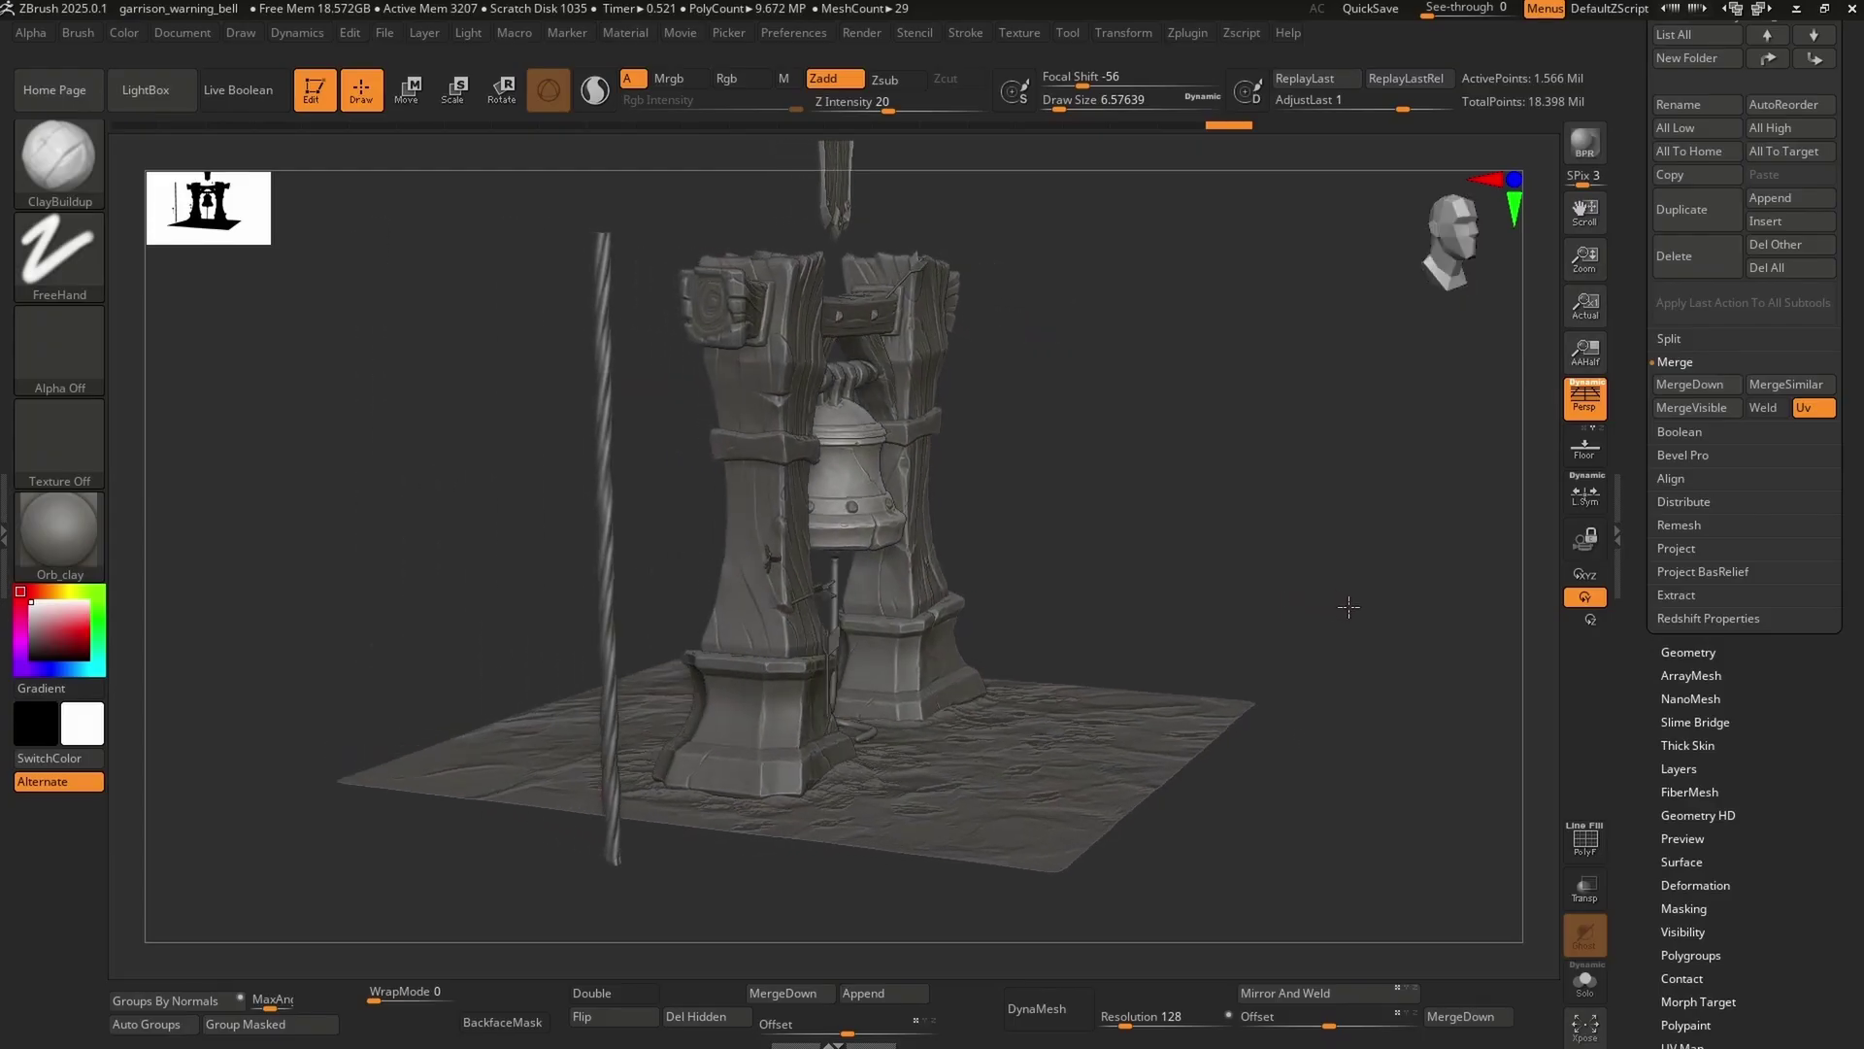
drag(1349, 607, 1173, 559)
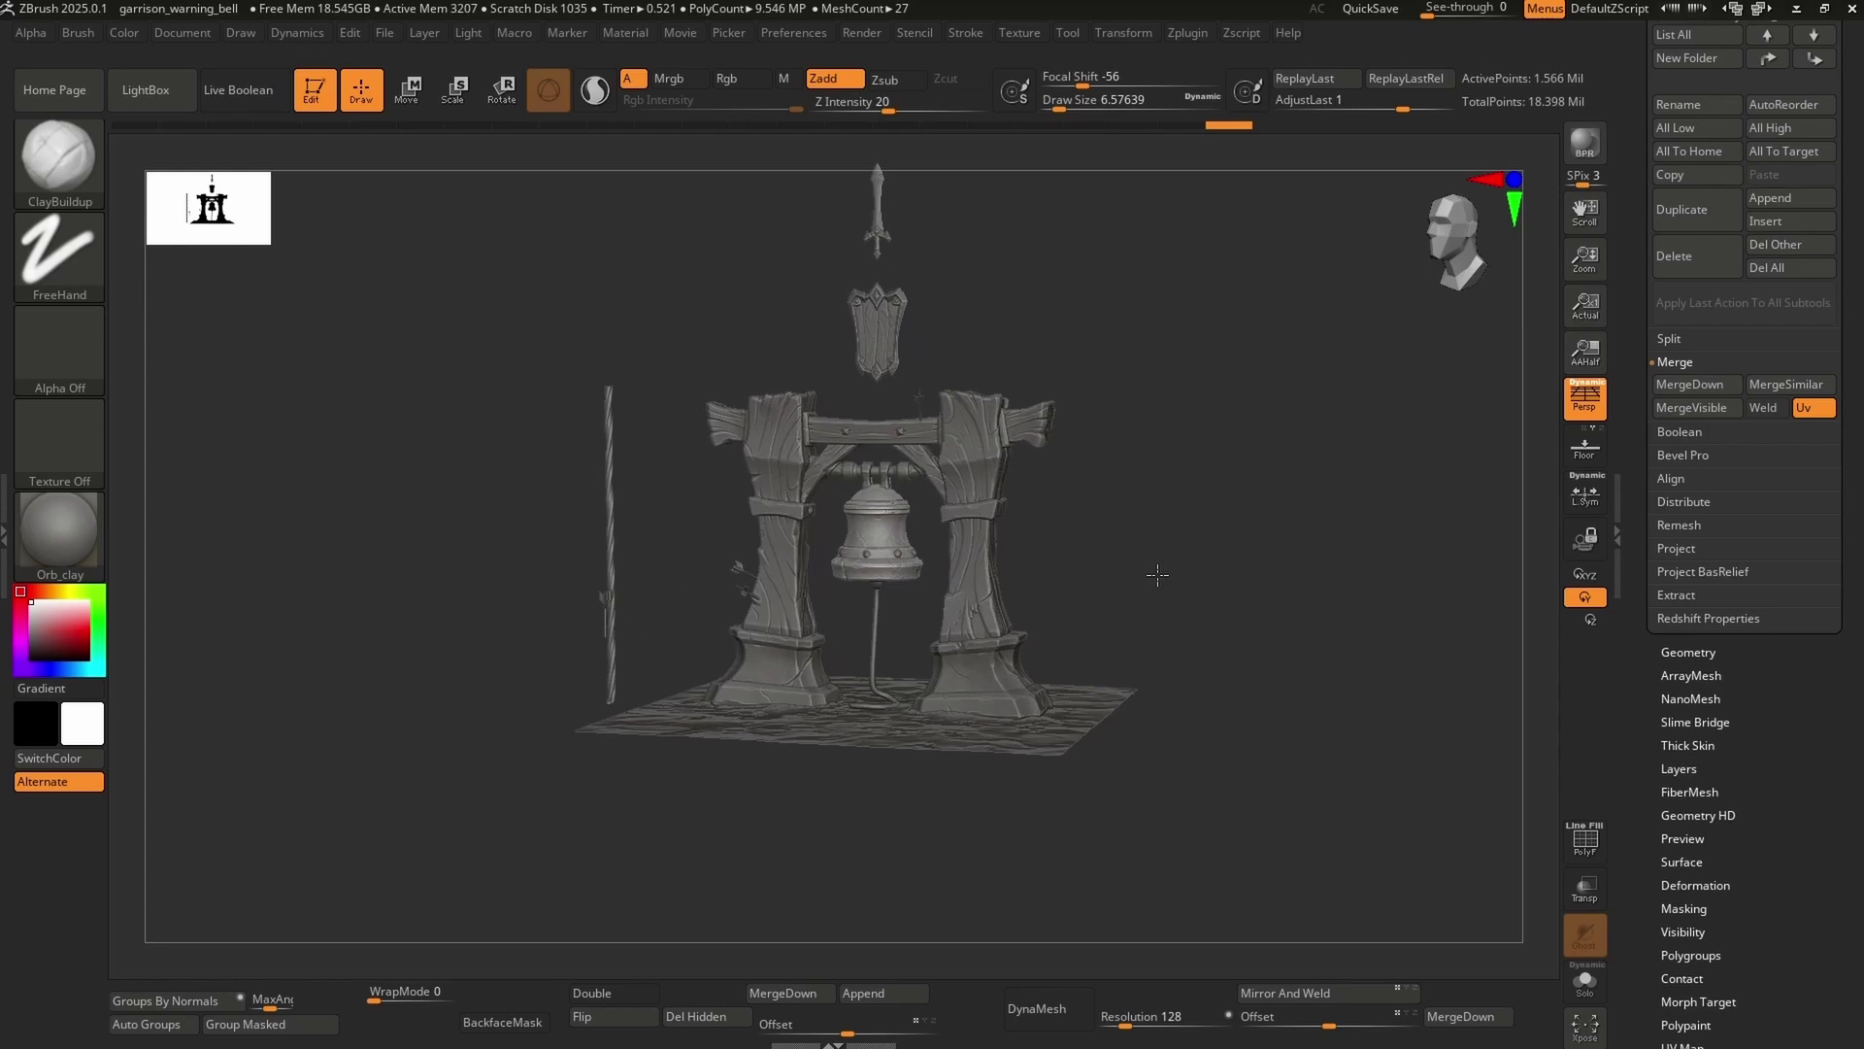
drag(1154, 584, 1321, 291)
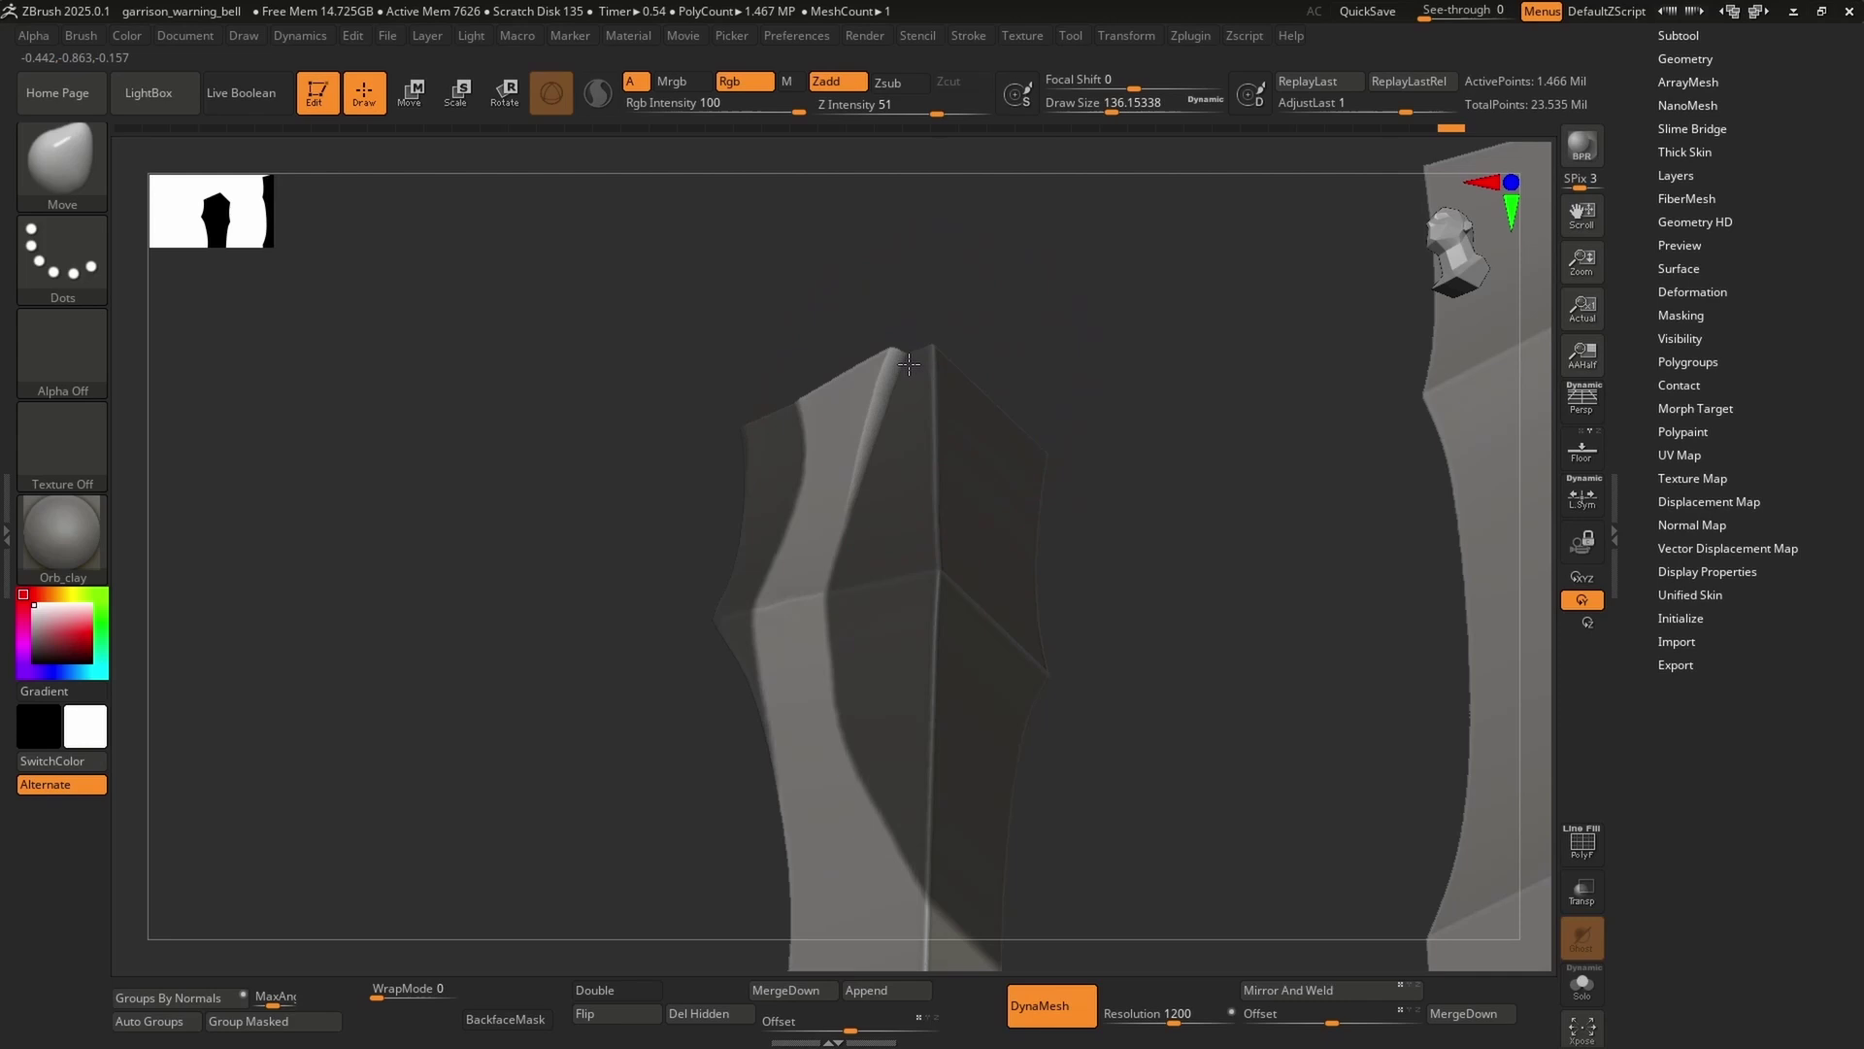
Lasso-mask an area on the right pillar's lower side and invert the mask to isolate it for the Move brush
right_drag(917, 374, 971, 393)
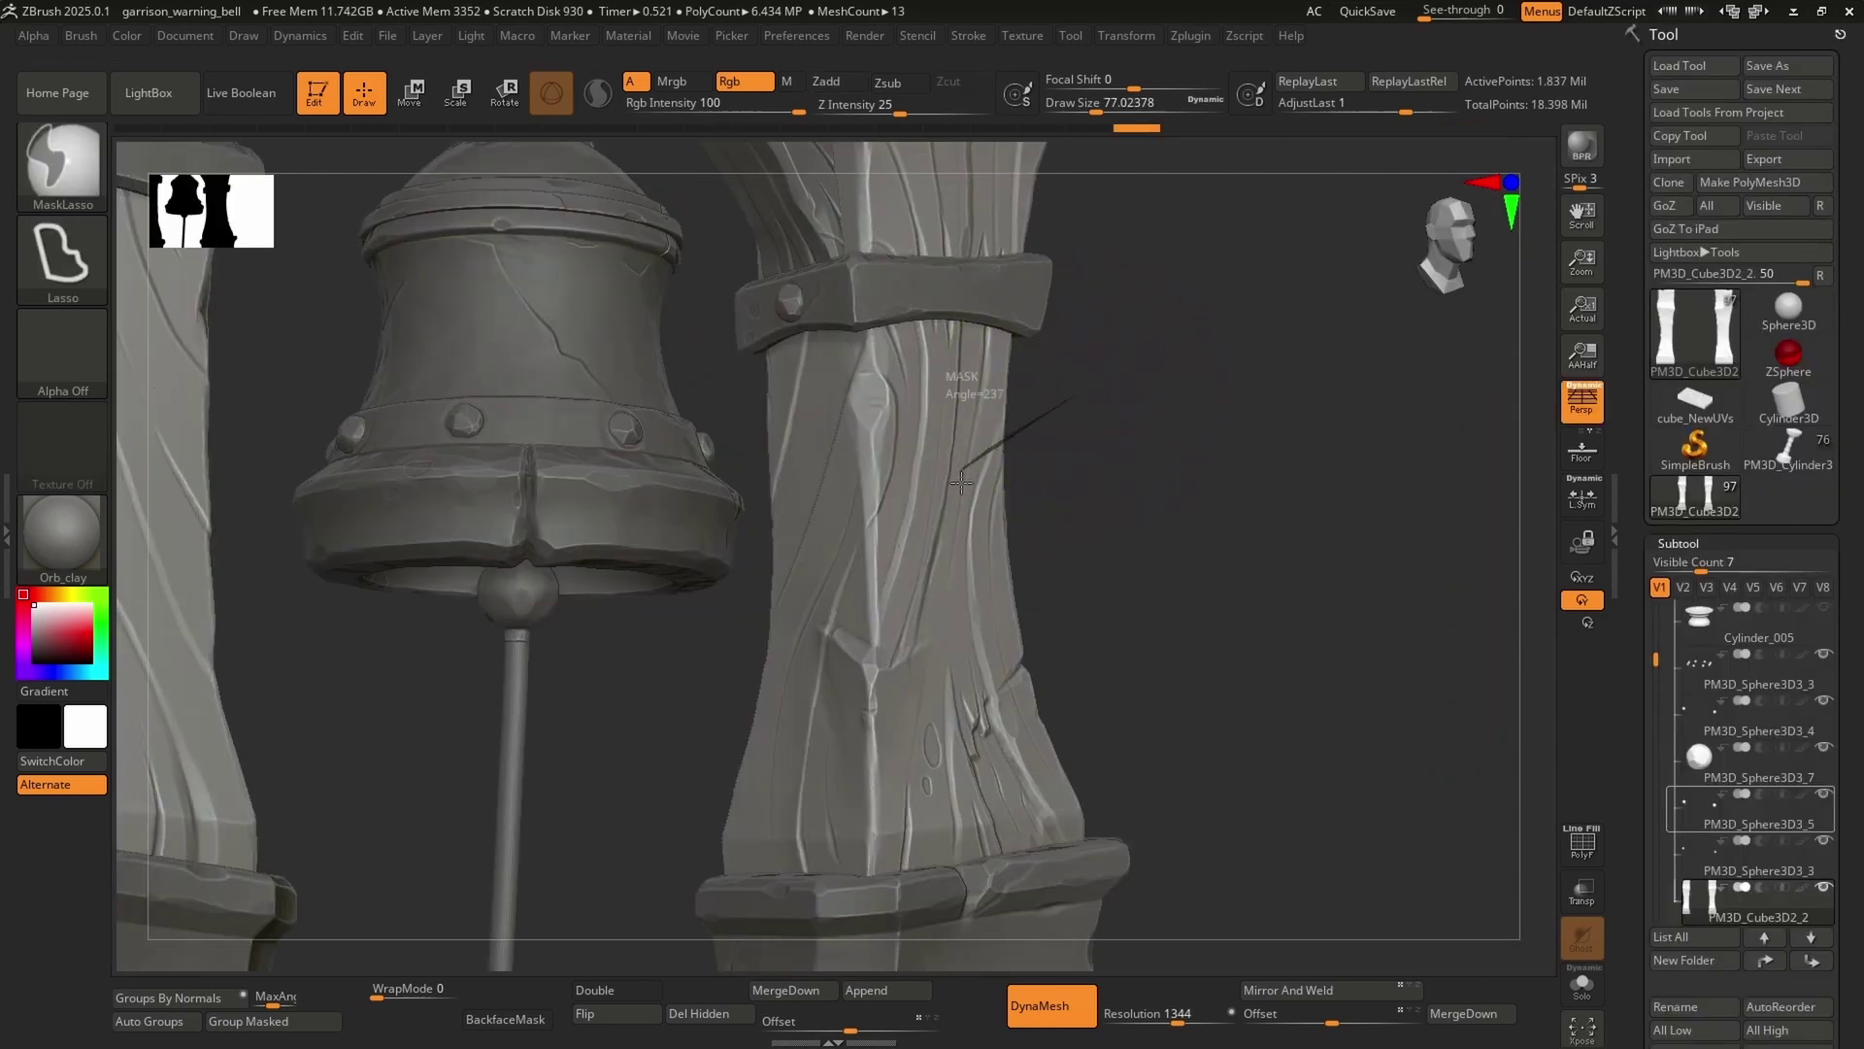
mouse_move(961, 483)
ctrl+mouse_down()
mouse_move(992, 806)
mouse_move(1151, 772)
ctrl+mouse_up()
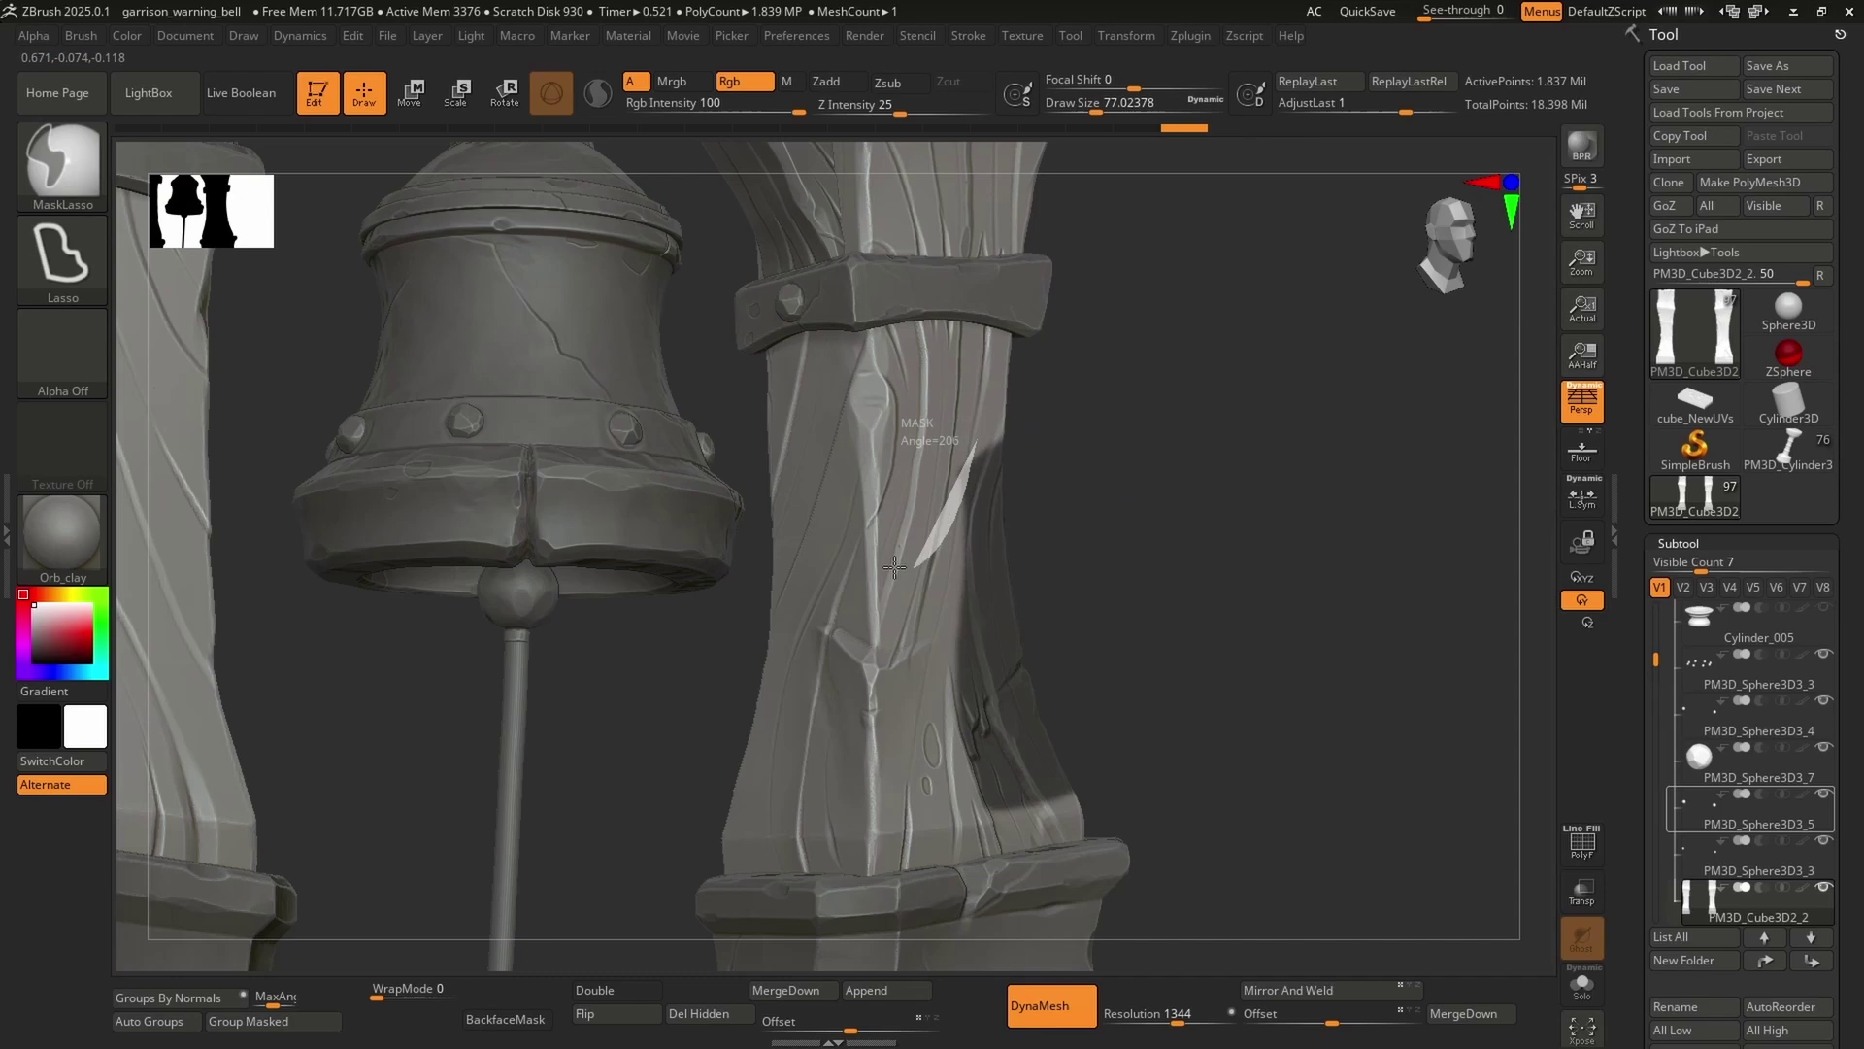
mouse_move(977, 401)
right_down()
mouse_move(949, 433)
mouse_move(892, 430)
right_up()
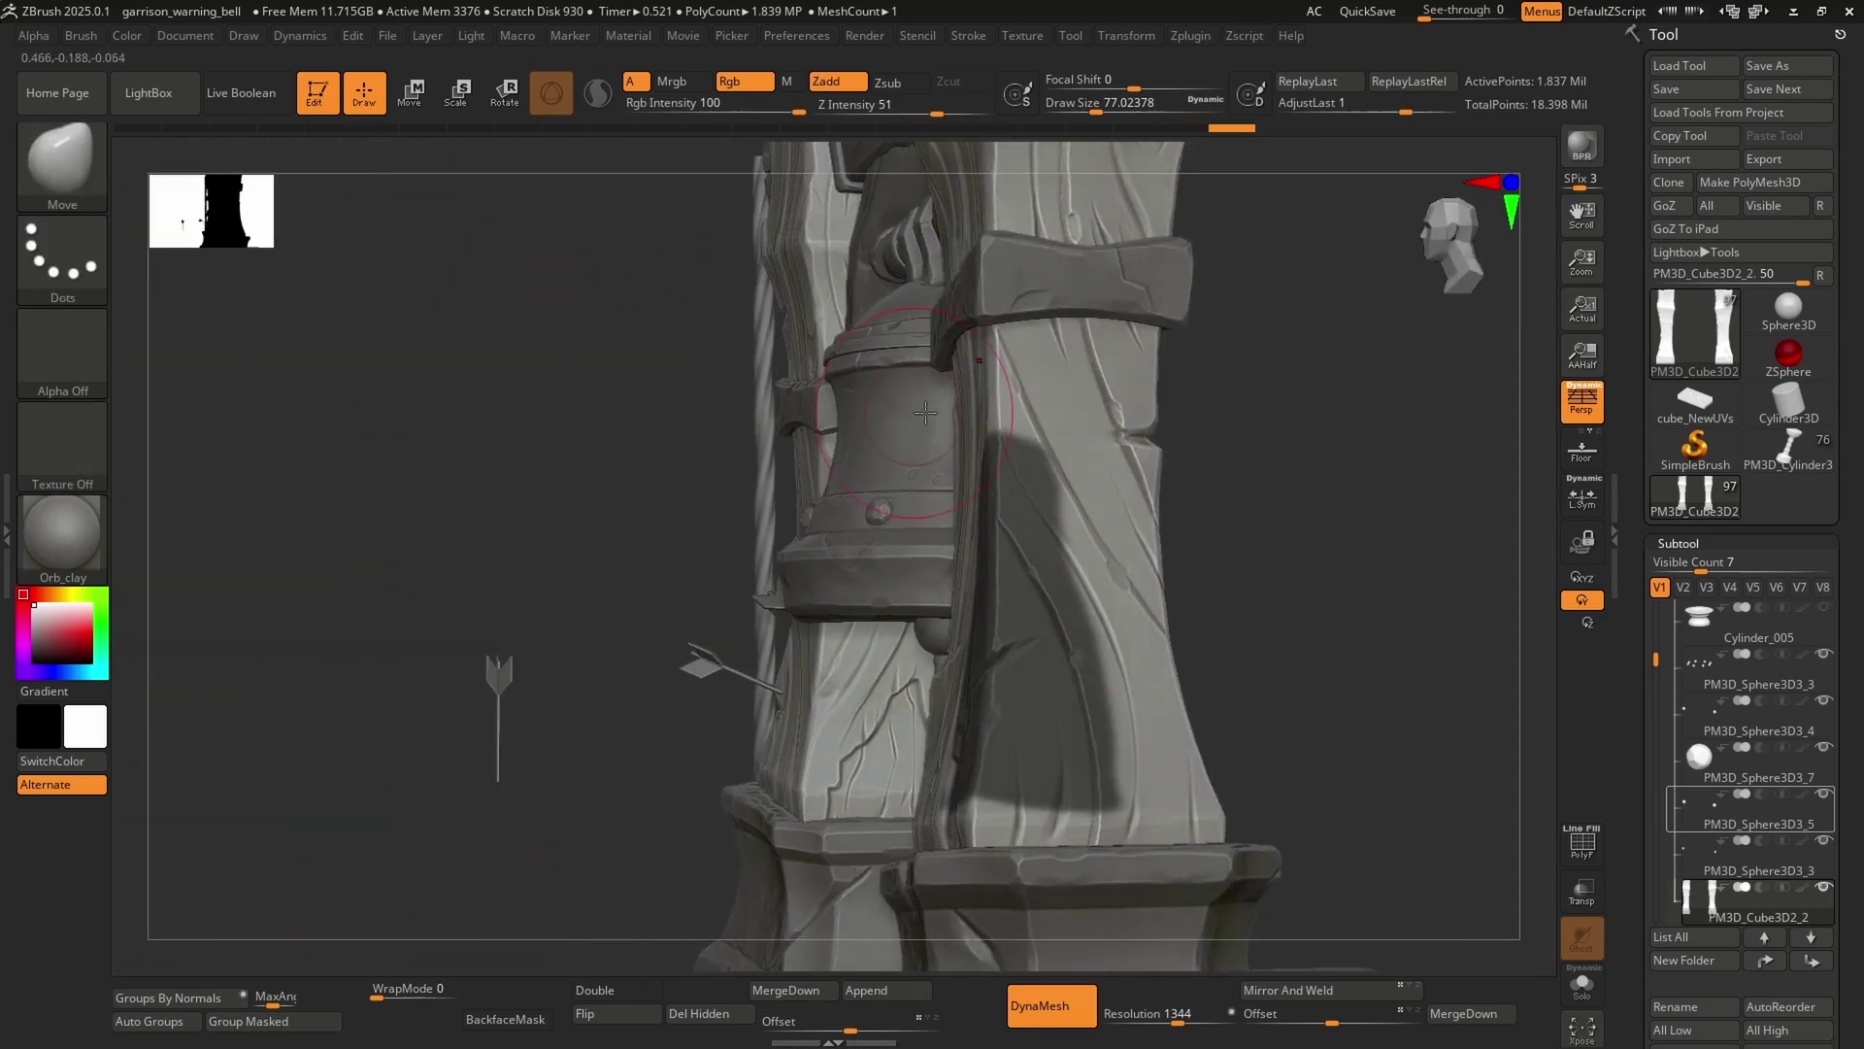
mouse_move(1010, 376)
ctrl+alt+mouse_down()
mouse_move(1357, 383)
mouse_move(1306, 335)
ctrl+alt+mouse_up()
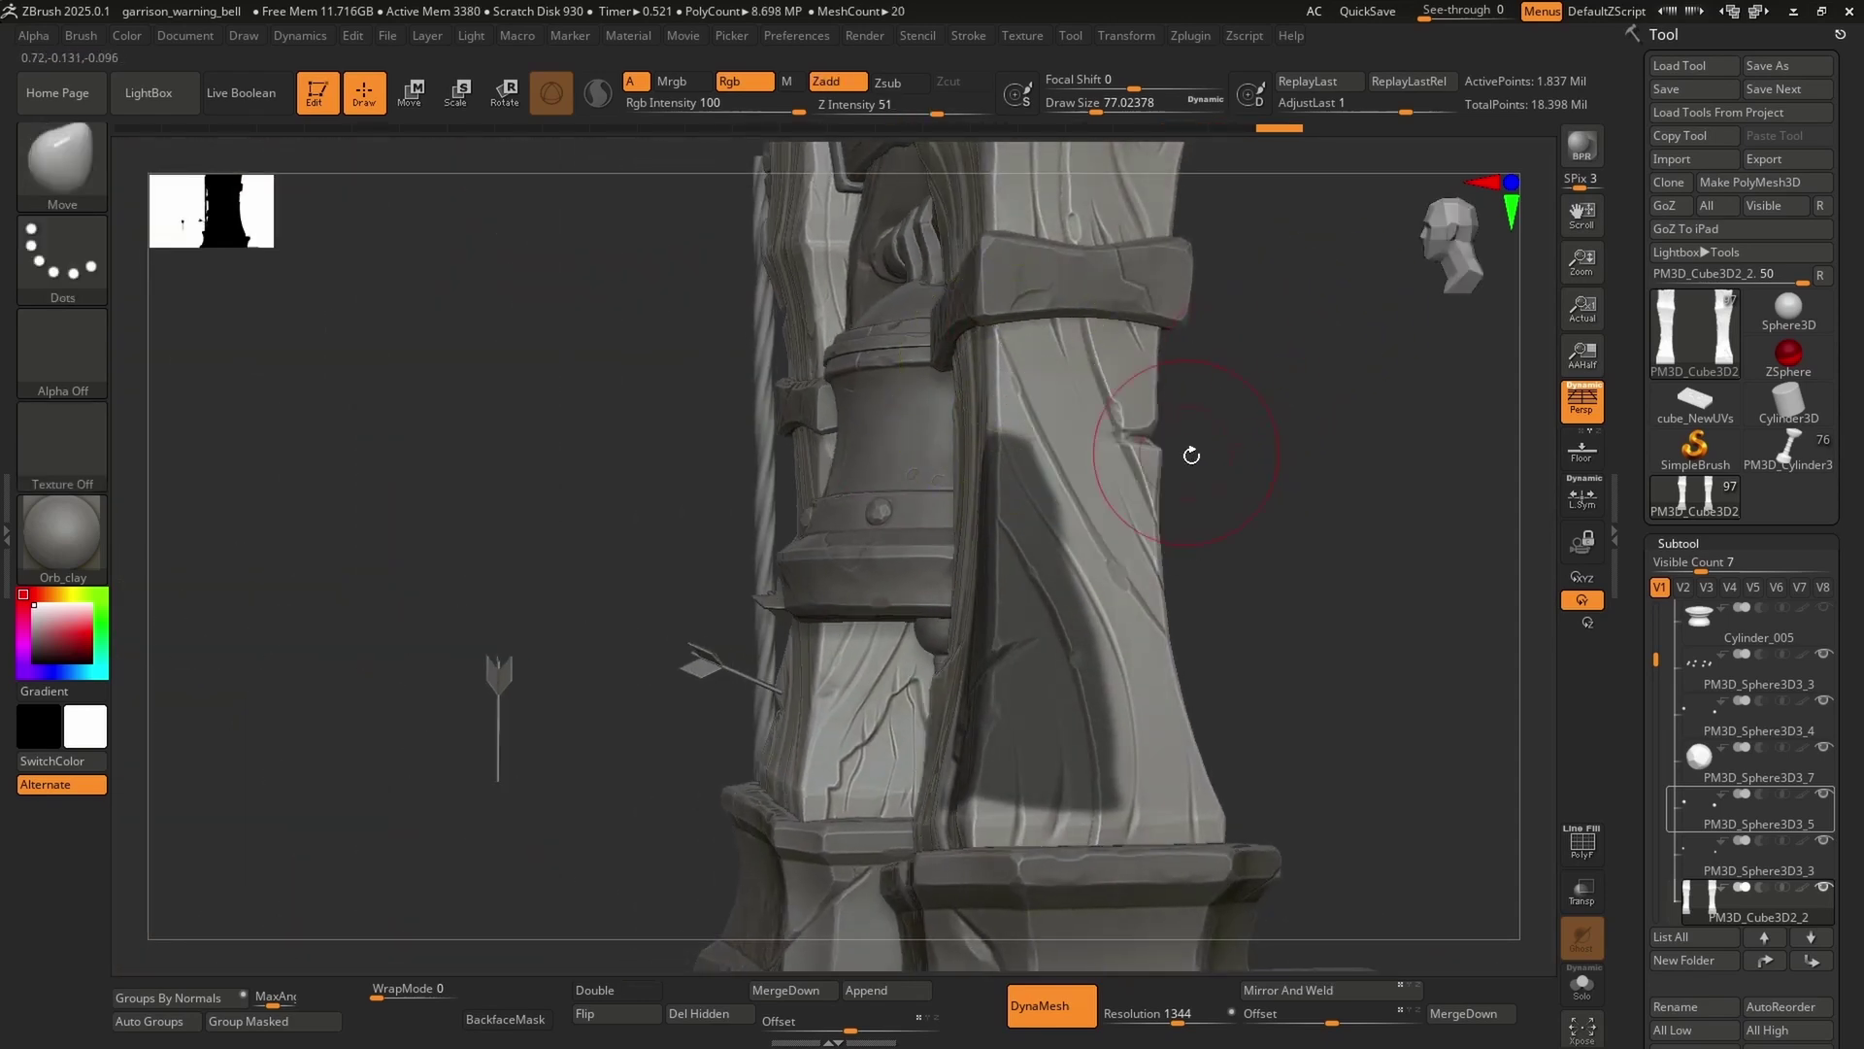
mouse_move(1192, 456)
mouse_down()
mouse_move(1311, 468)
mouse_move(1091, 491)
mouse_move(1143, 475)
mouse_move(1153, 399)
mouse_up()
ctrl+click(1165, 453)
key(s)
mouse_move(1052, 345)
mouse_down()
mouse_move(1174, 366)
mouse_move(1152, 383)
mouse_move(1019, 376)
mouse_move(1145, 389)
mouse_up()
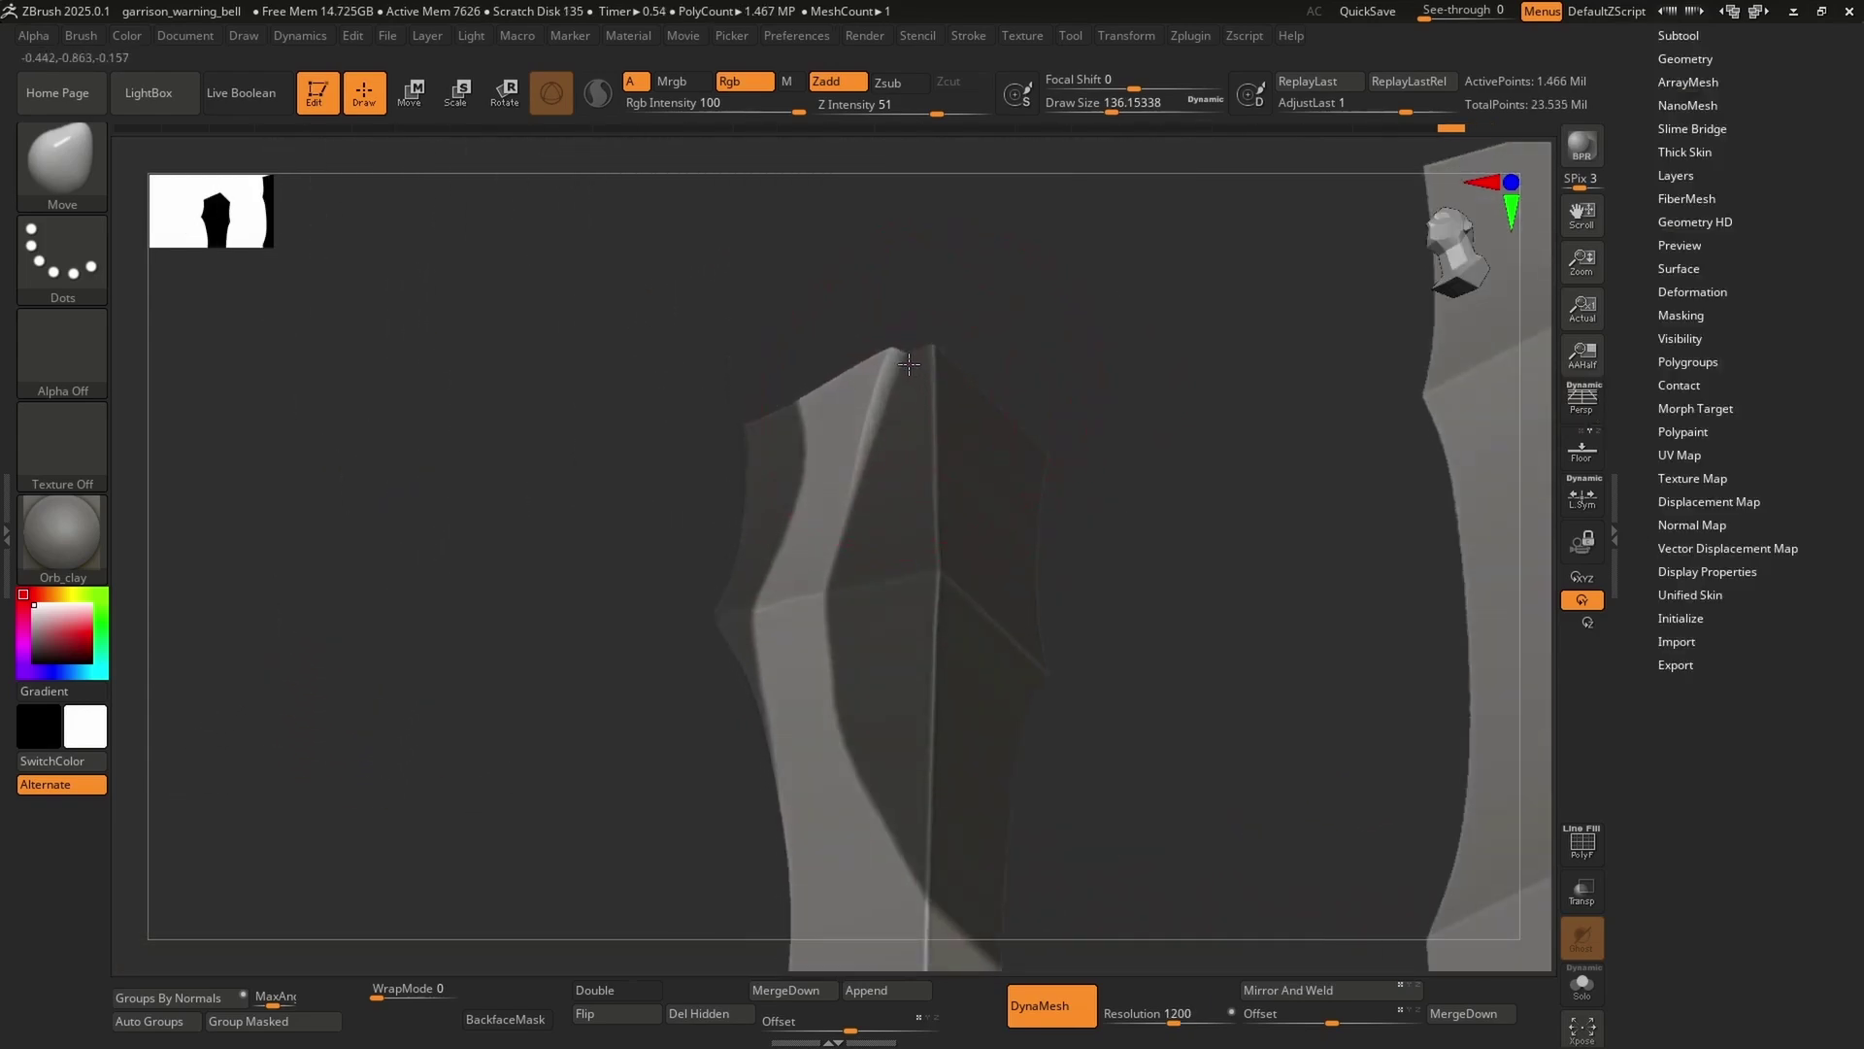
Reshape the top of the unmasked wood strip on the left pillar with the Move brush
drag(908, 363, 949, 389)
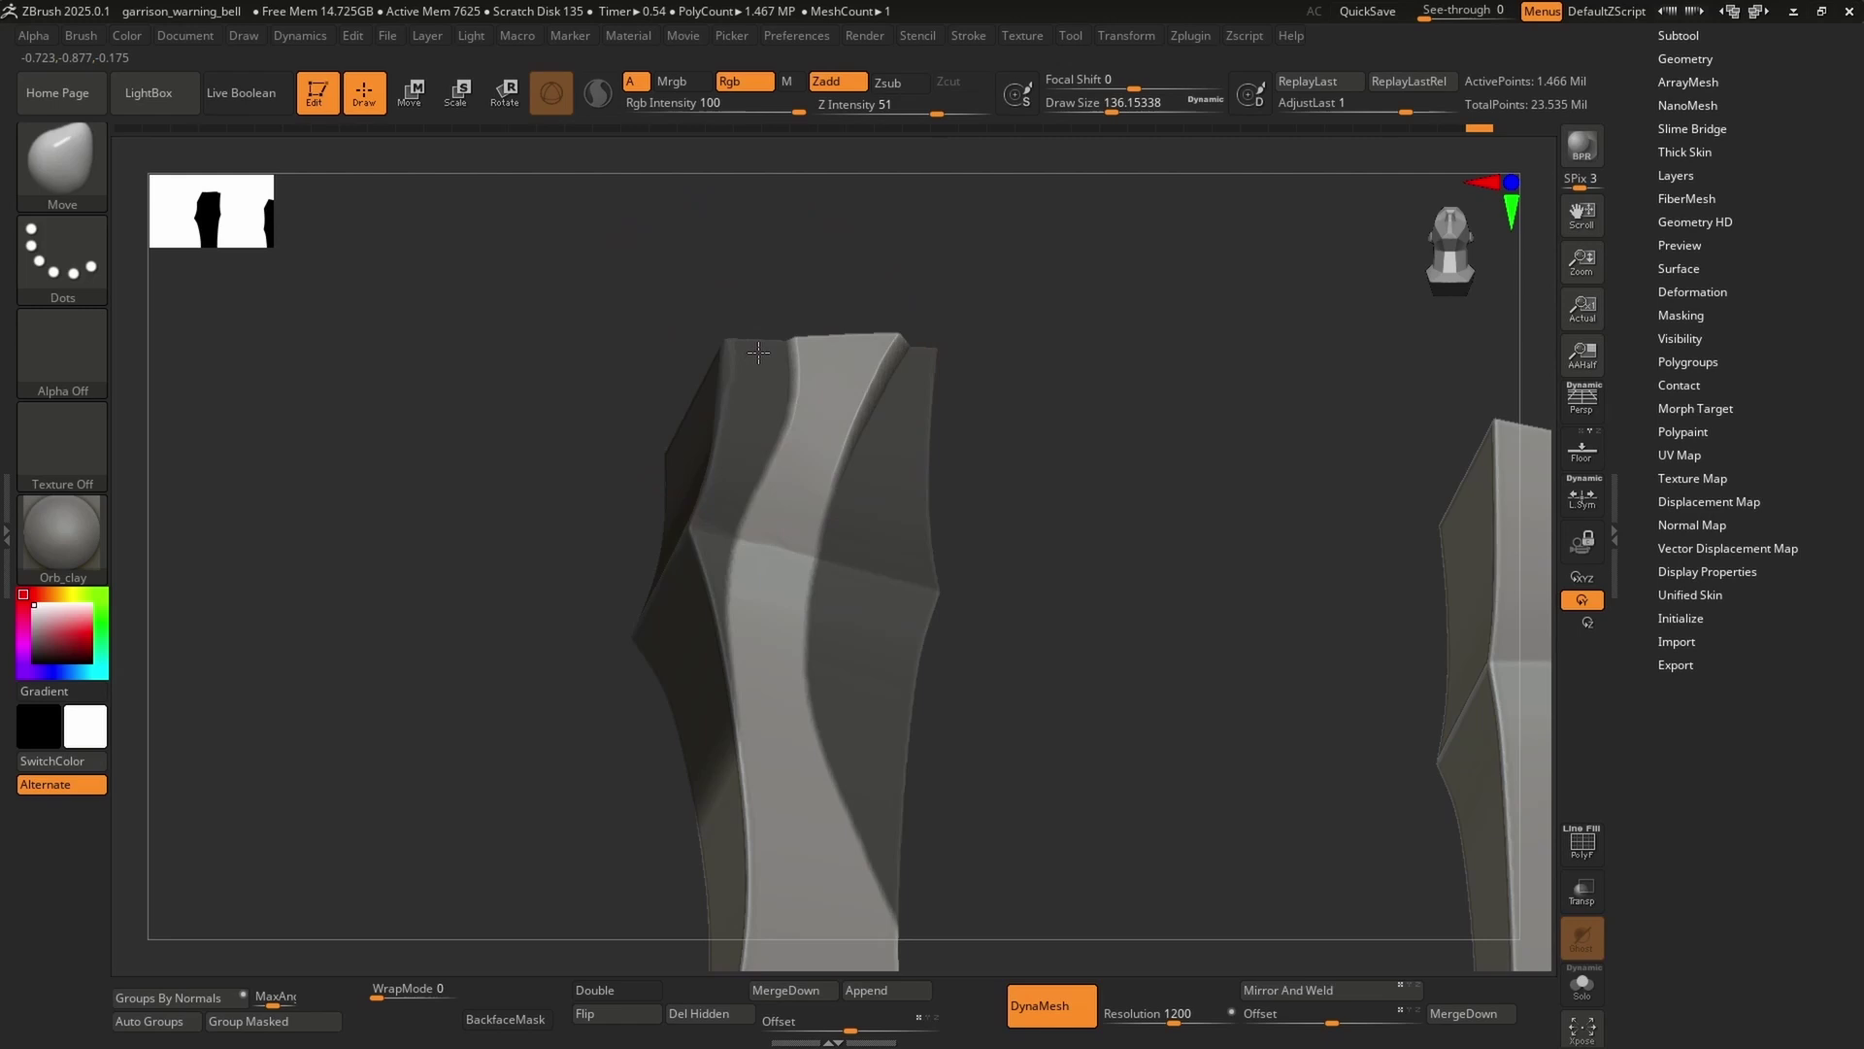
mouse_move(758, 352)
mouse_down()
mouse_move(878, 522)
mouse_move(708, 570)
mouse_move(685, 505)
mouse_move(699, 595)
mouse_move(1038, 506)
mouse_move(870, 528)
mouse_up()
right_drag(866, 525, 907, 504)
Lasso-mask curved wood-grain areas along the left pillar's shaft
mouse_move(887, 472)
ctrl+mouse_down()
mouse_move(986, 933)
mouse_move(1178, 803)
mouse_move(1000, 396)
ctrl+mouse_up()
mouse_move(947, 442)
right_down()
mouse_move(1015, 462)
mouse_move(931, 562)
mouse_move(973, 470)
mouse_move(931, 502)
right_up()
mouse_move(920, 485)
ctrl+mouse_down()
mouse_move(948, 570)
mouse_move(1110, 395)
mouse_move(1068, 379)
ctrl+mouse_up()
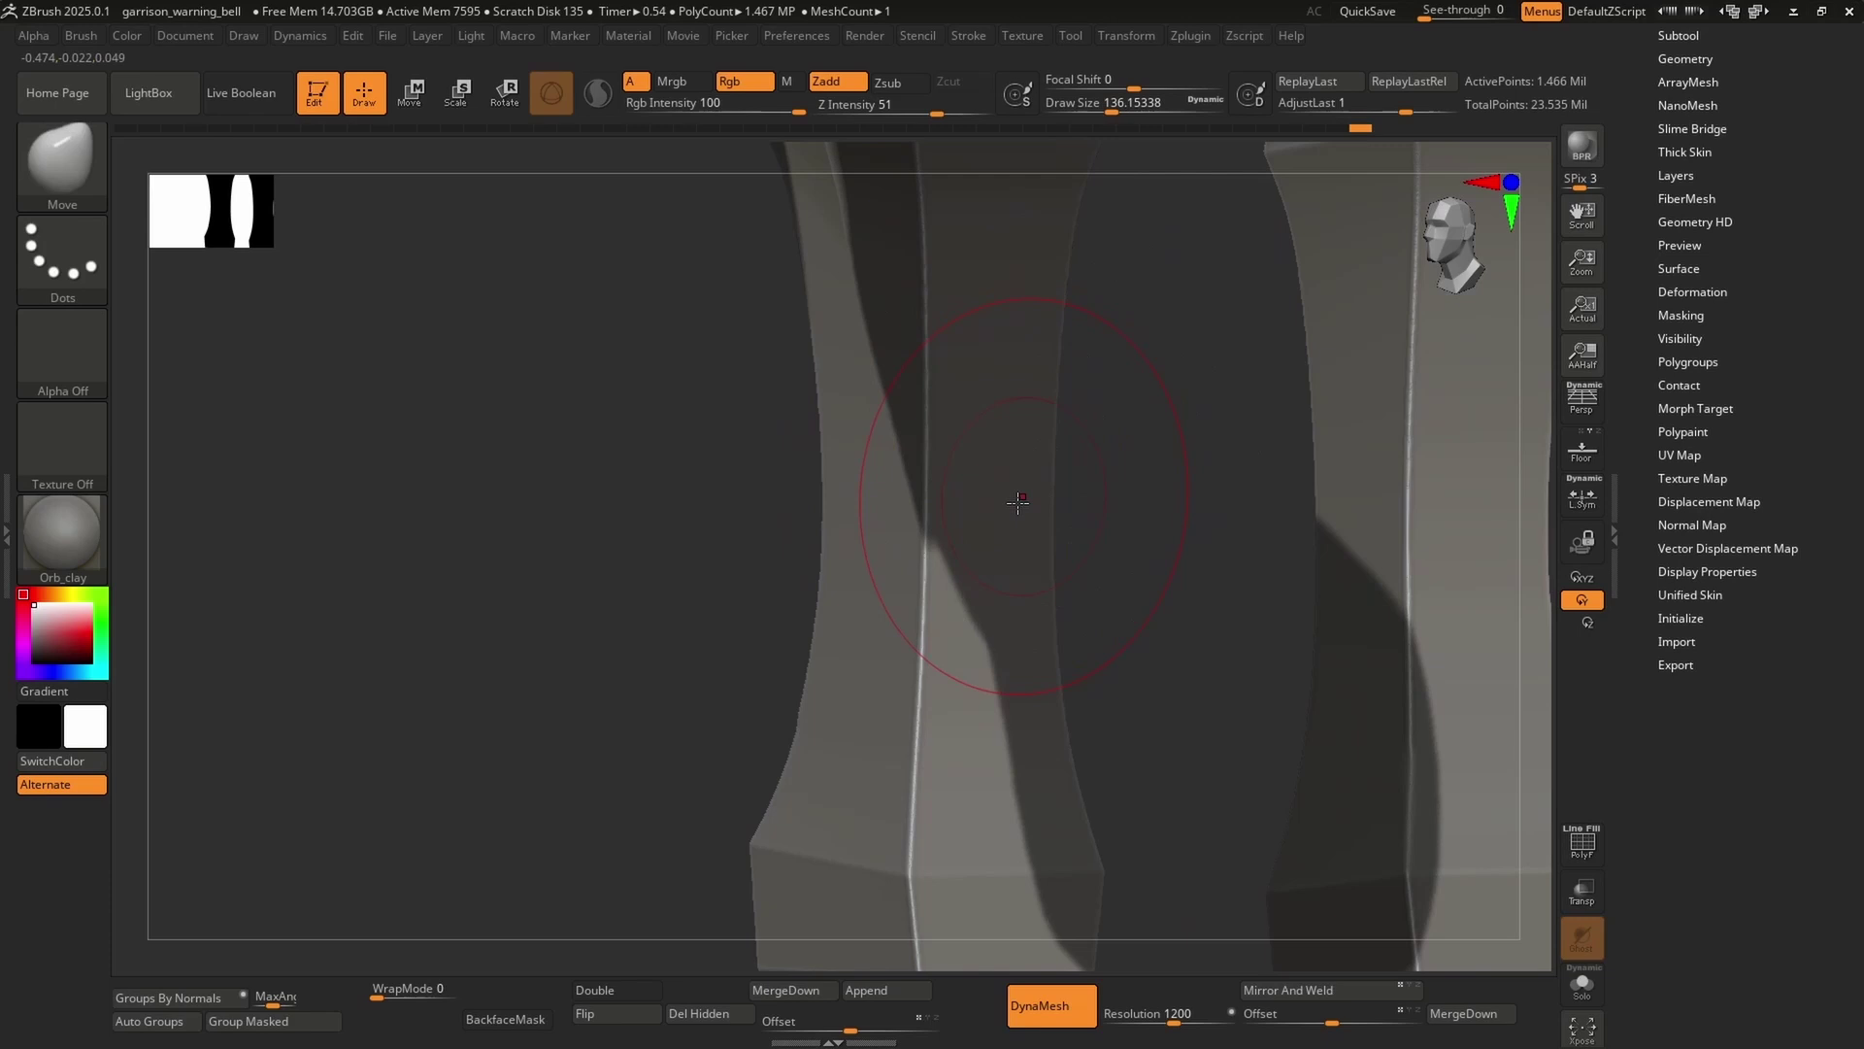
mouse_move(1015, 499)
right_down()
mouse_move(1030, 598)
mouse_move(944, 510)
mouse_move(879, 490)
mouse_move(933, 515)
right_up()
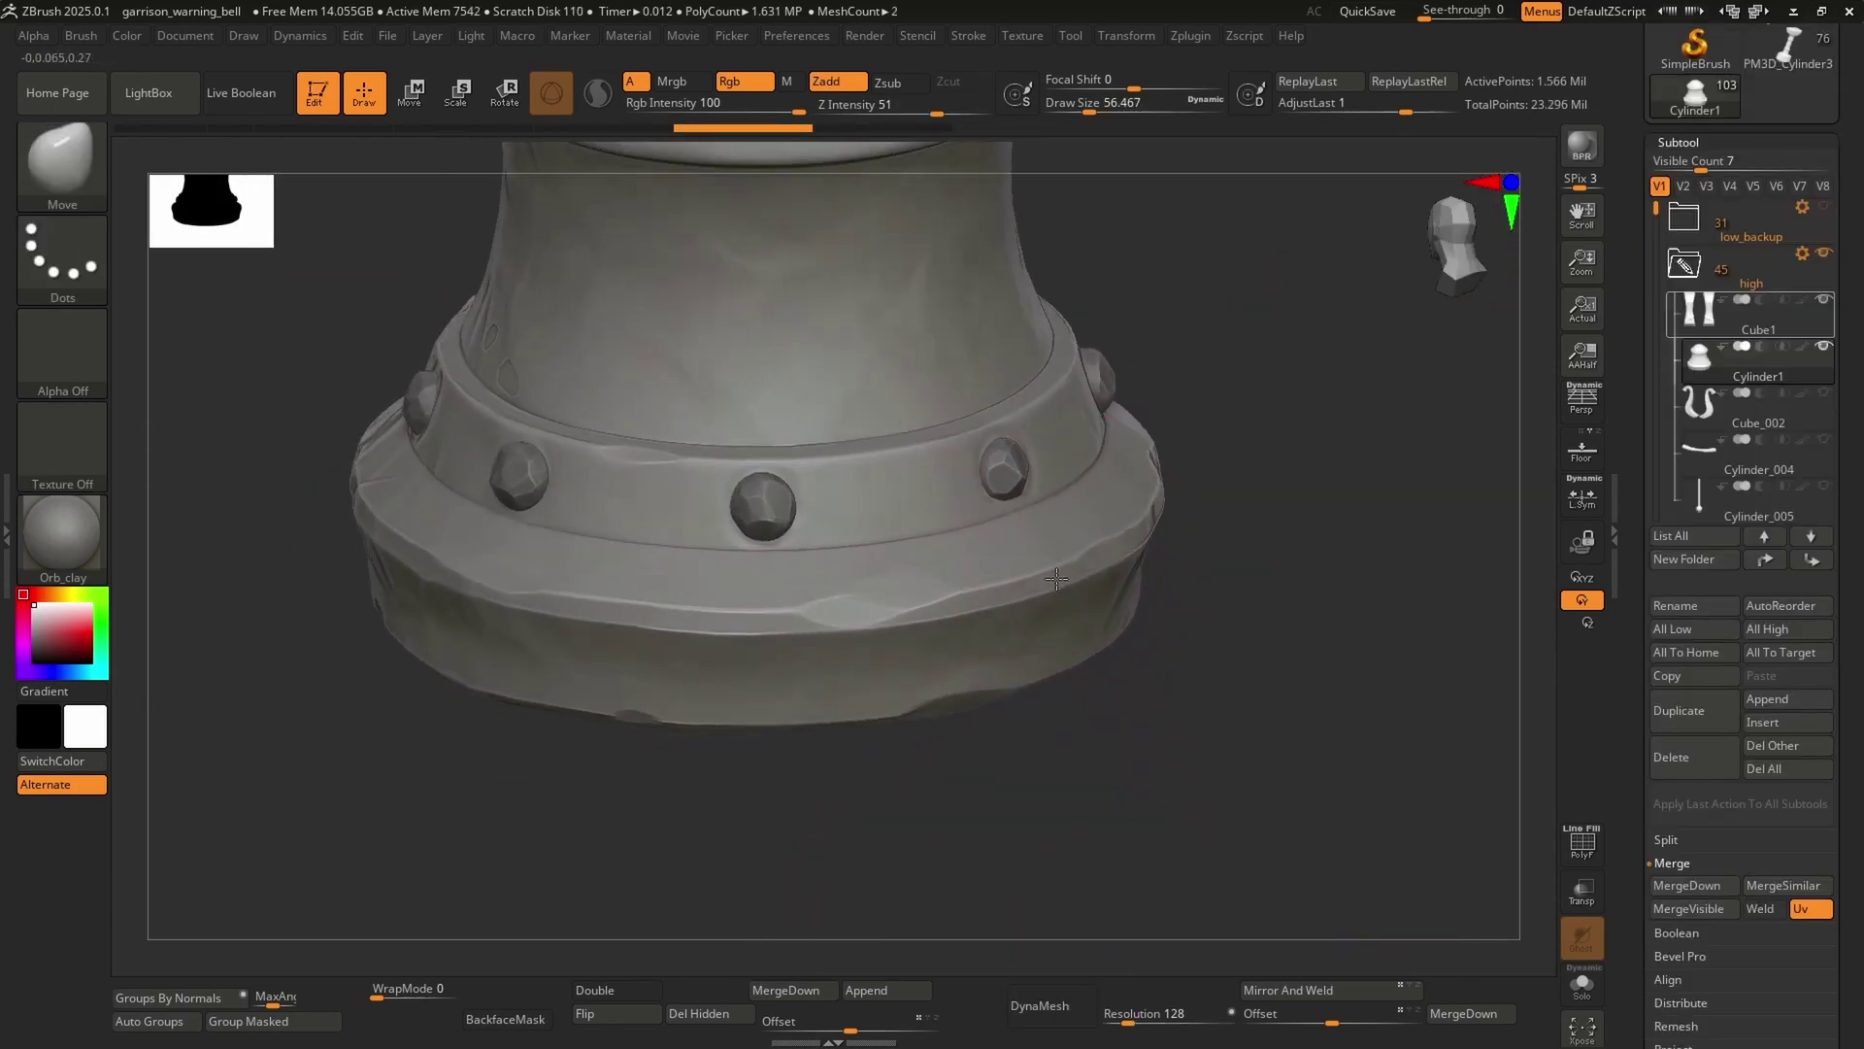
Lasso-mask a chip-shaped patch on the bell's lower rim, refine its outline and invert the mask
key(ctrl)
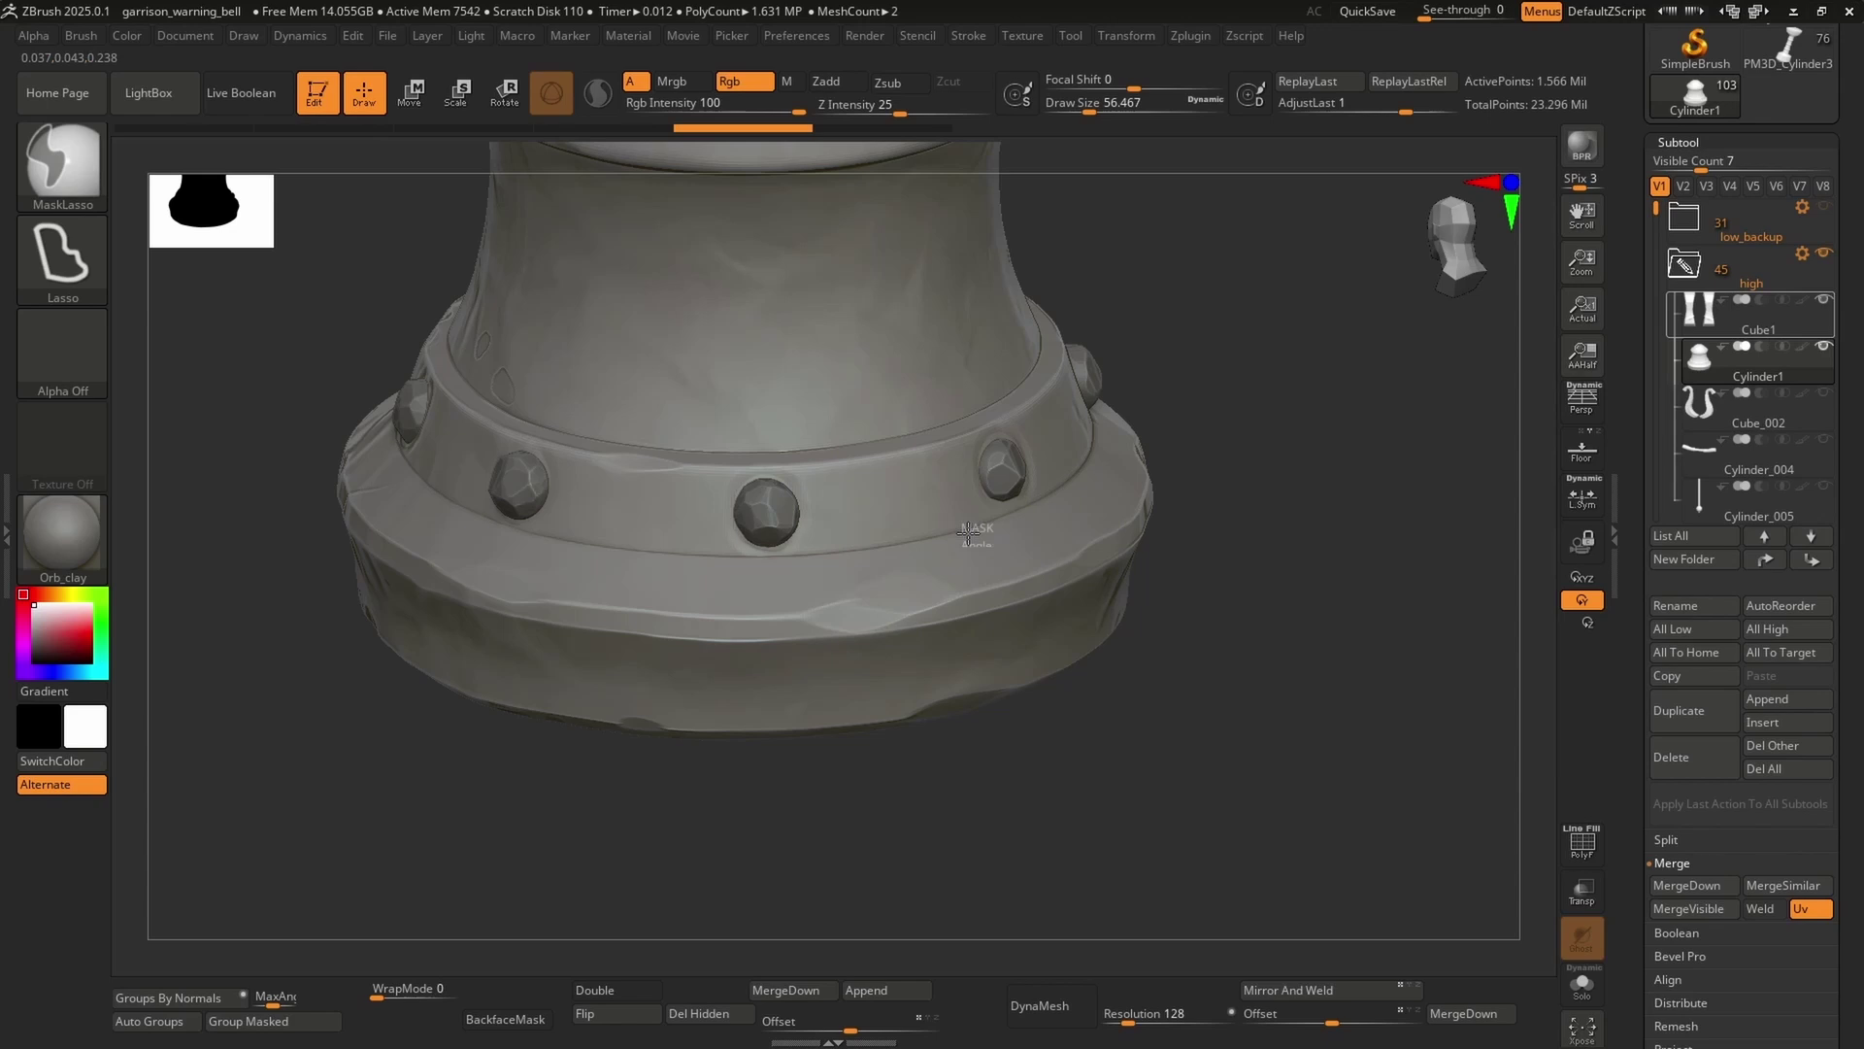
mouse_move(761, 573)
ctrl+mouse_down()
mouse_move(767, 646)
mouse_move(980, 655)
ctrl+mouse_up()
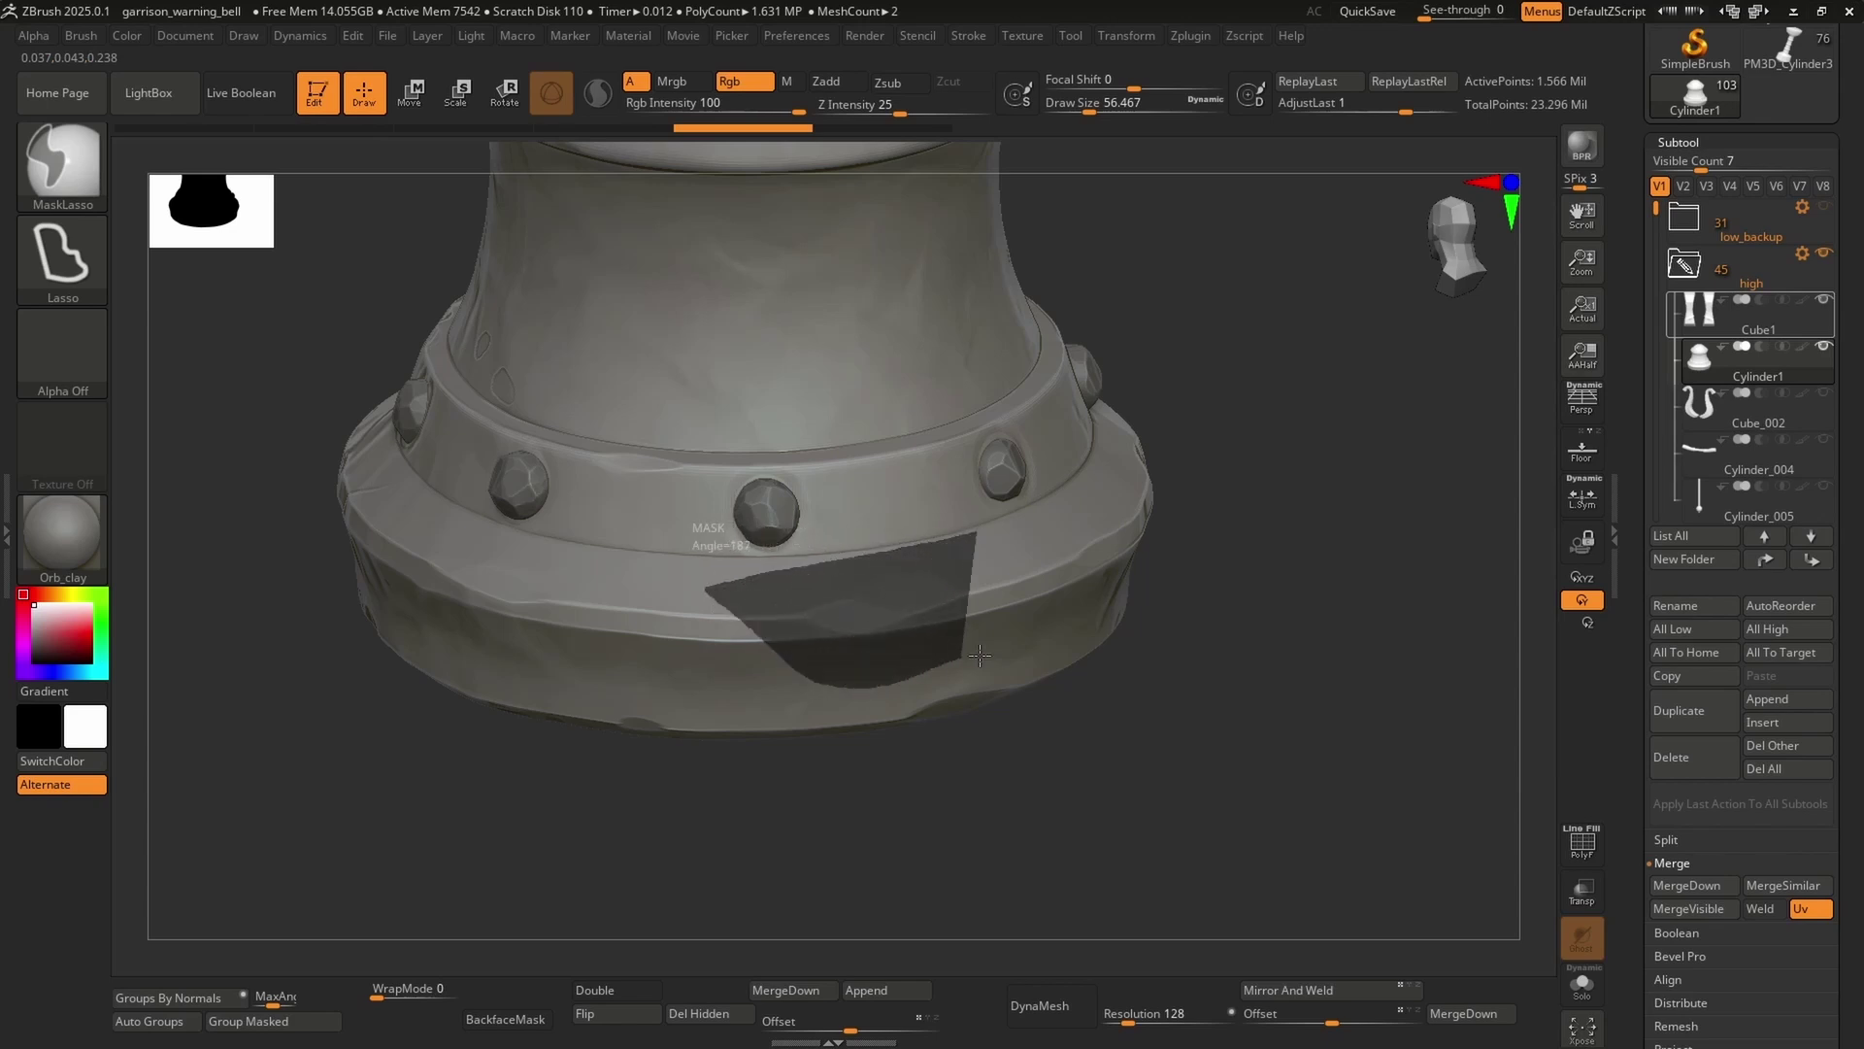
ctrl+drag(1062, 529, 1063, 532)
right_drag(1062, 582, 1100, 557)
mouse_move(1096, 547)
ctrl+alt+mouse_down()
mouse_move(1019, 554)
mouse_move(1132, 699)
ctrl+alt+mouse_up()
right_drag(1136, 680, 1182, 647)
ctrl+click(1204, 741)
mouse_move(1204, 740)
right_down()
mouse_move(1065, 608)
mouse_move(1027, 604)
mouse_move(1030, 630)
mouse_move(690, 628)
right_up()
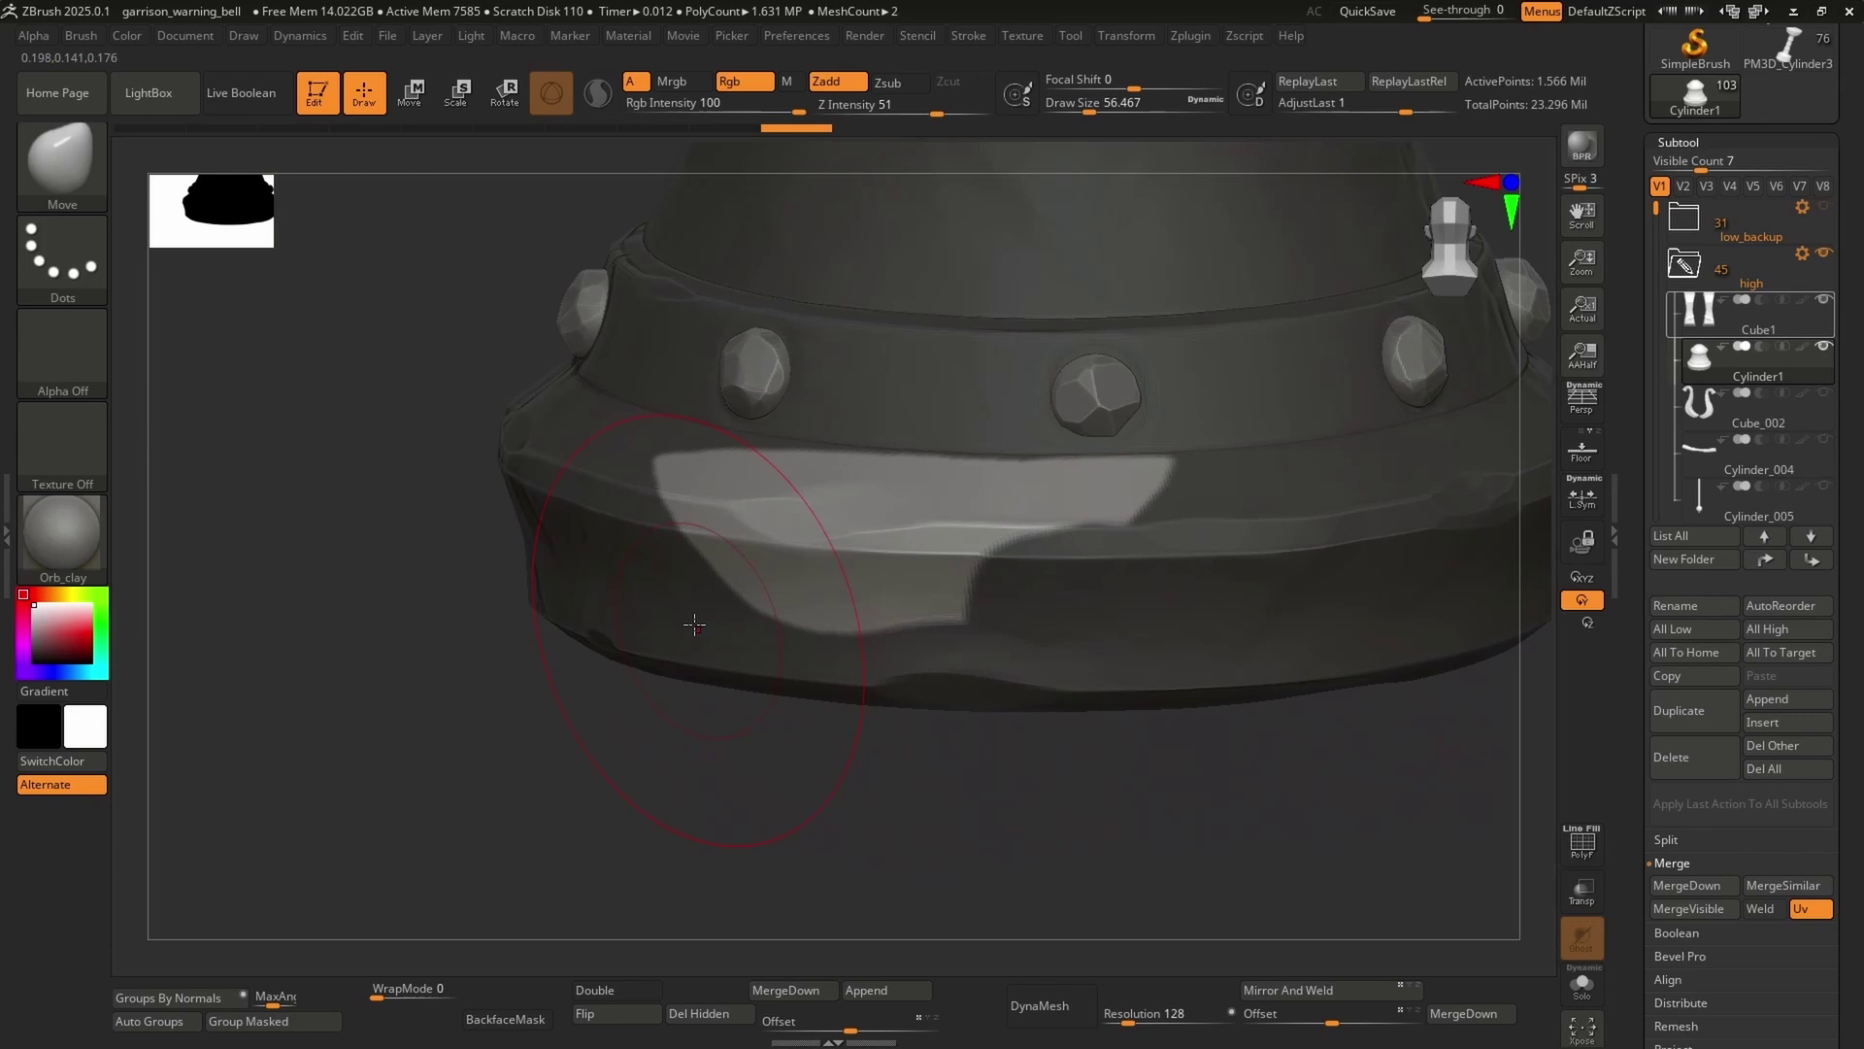
Set the Move brush's draw size to about 31, reshape the unmasked patch of the bell rim and clear the mask
drag(702, 611, 702, 610)
right_drag(708, 612, 999, 563)
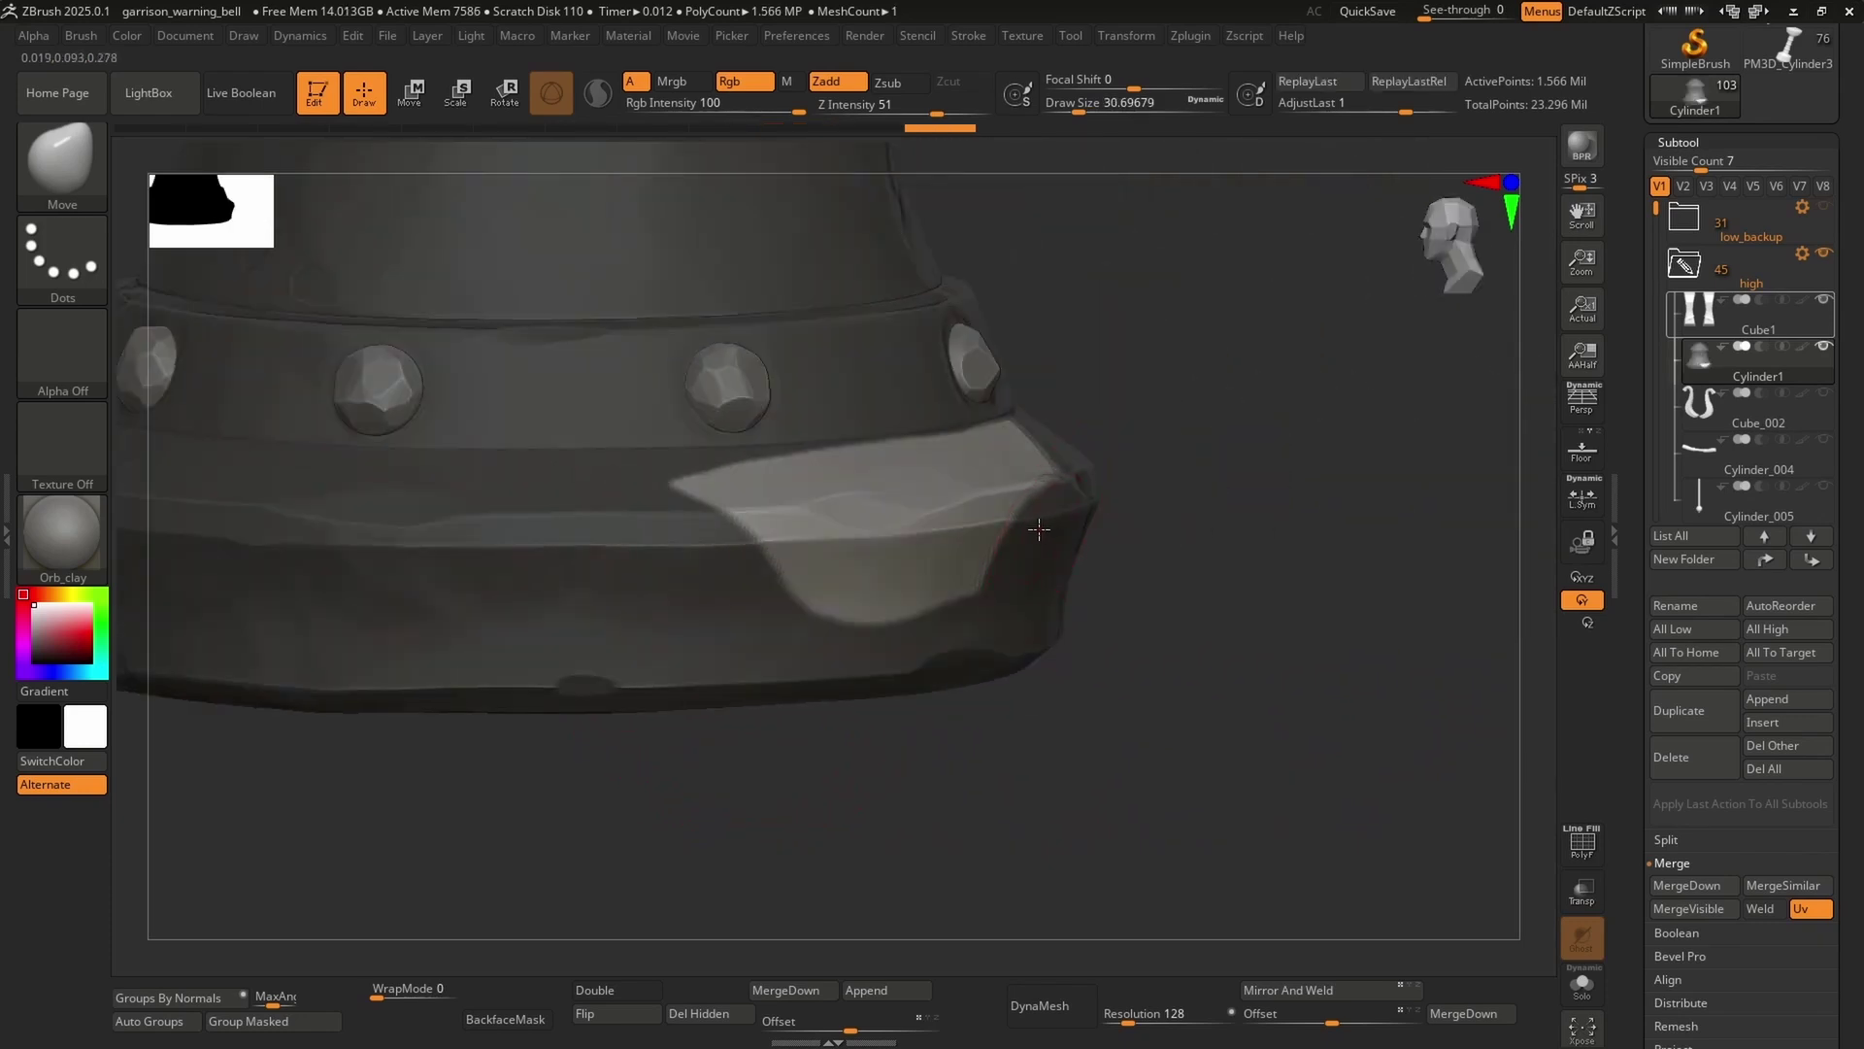
ctrl+drag(1154, 568, 1194, 560)
mouse_move(1194, 559)
ctrl+right_down()
mouse_move(1115, 546)
mouse_move(1065, 587)
mouse_move(1065, 615)
mouse_move(1010, 602)
mouse_move(950, 529)
mouse_move(959, 552)
mouse_move(1157, 583)
mouse_move(1146, 568)
ctrl+right_up()
key(b)
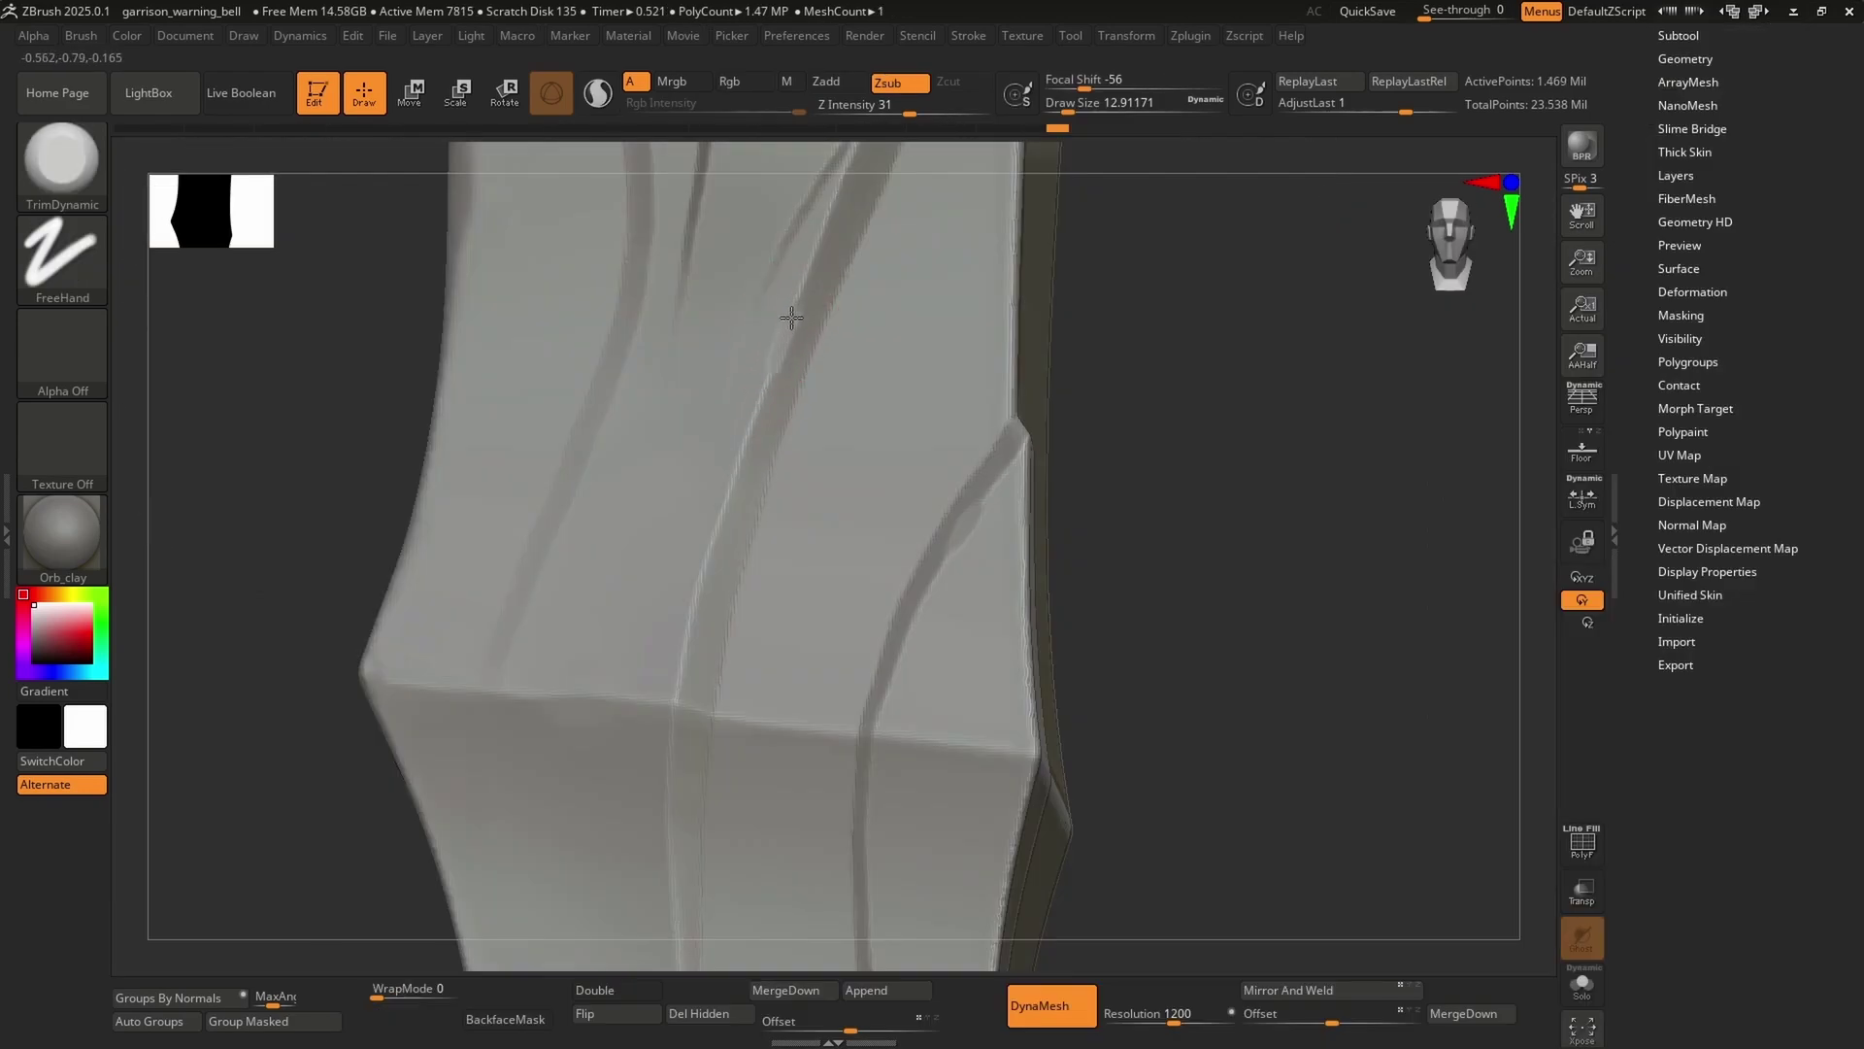
Select the ClayBuildup brush and set its draw size to about 8 for the grooves on the pillar's upper face
mouse_move(785, 341)
right_down()
mouse_move(815, 354)
mouse_move(719, 370)
mouse_move(758, 329)
mouse_move(842, 457)
mouse_move(815, 485)
right_up()
key(b)
key(c)
key(b)
right_drag(816, 486, 844, 450)
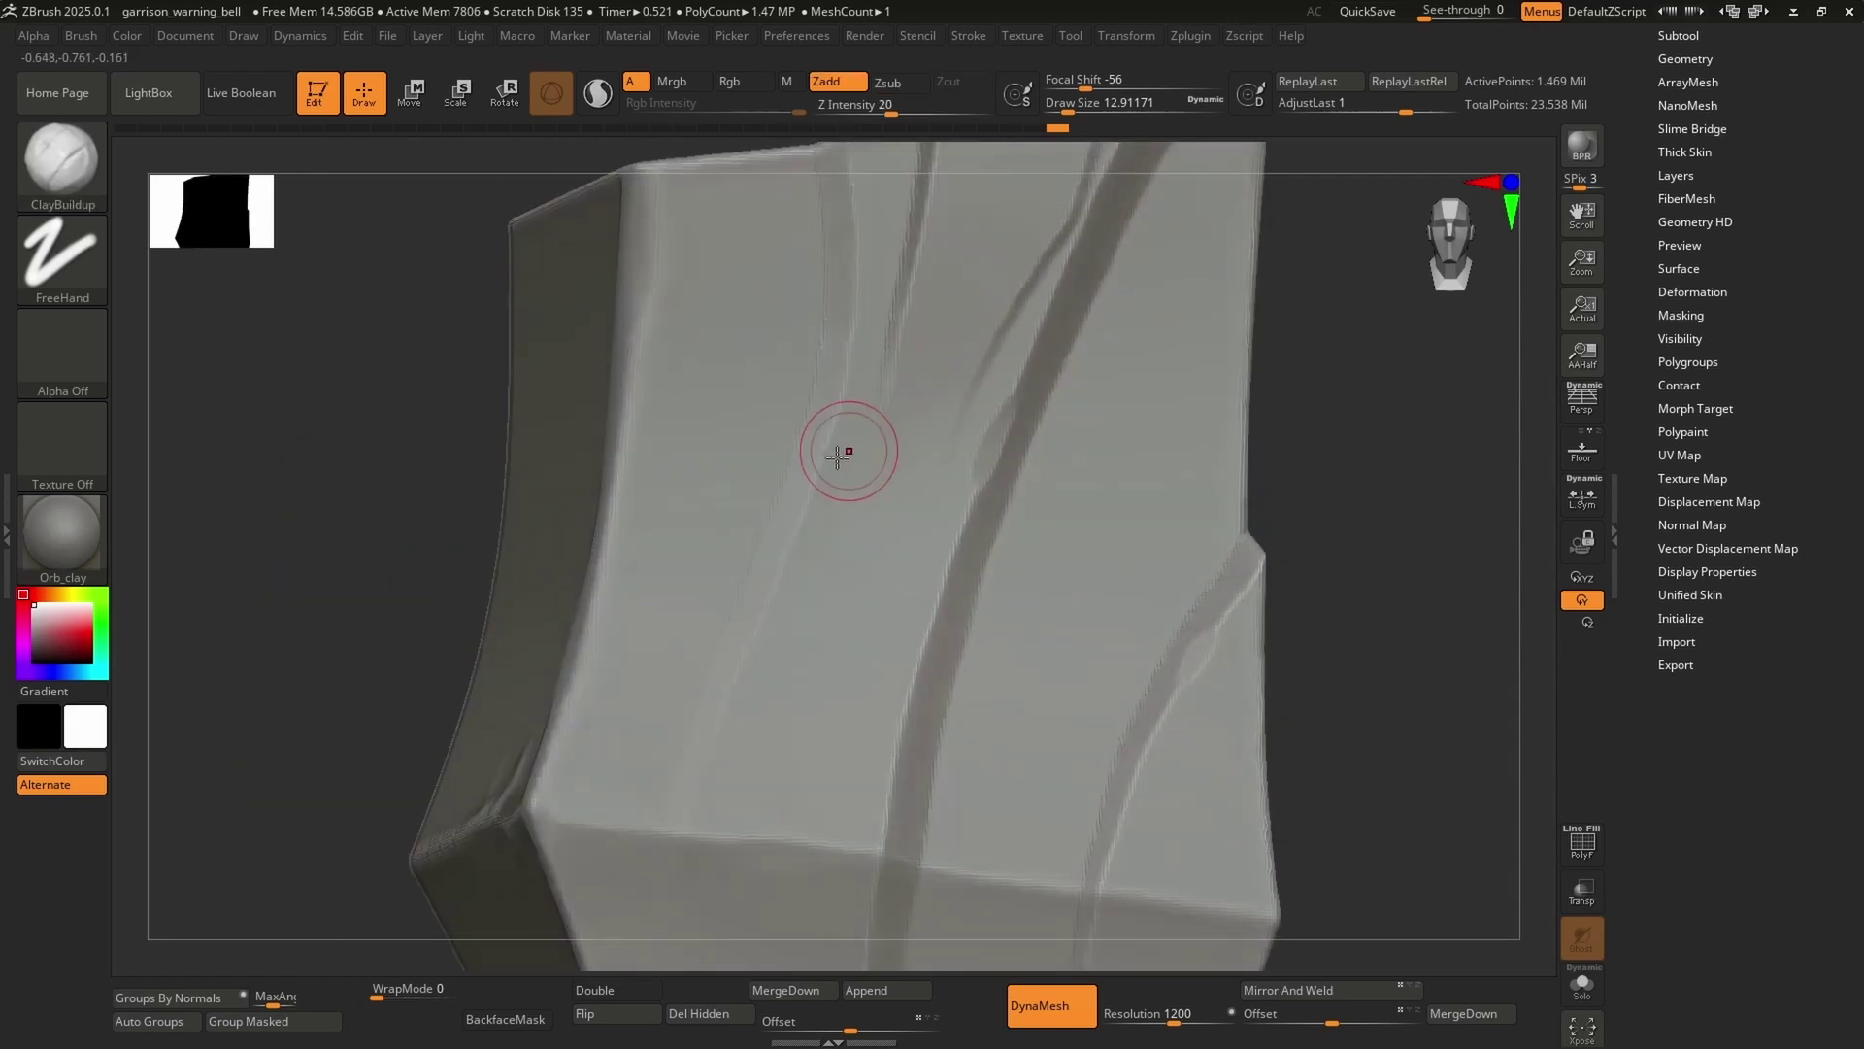
key(s)
drag(815, 486, 802, 486)
Build up and smooth the faint groove on the pillar's upper face to break its continuous line
right_drag(770, 598, 770, 687)
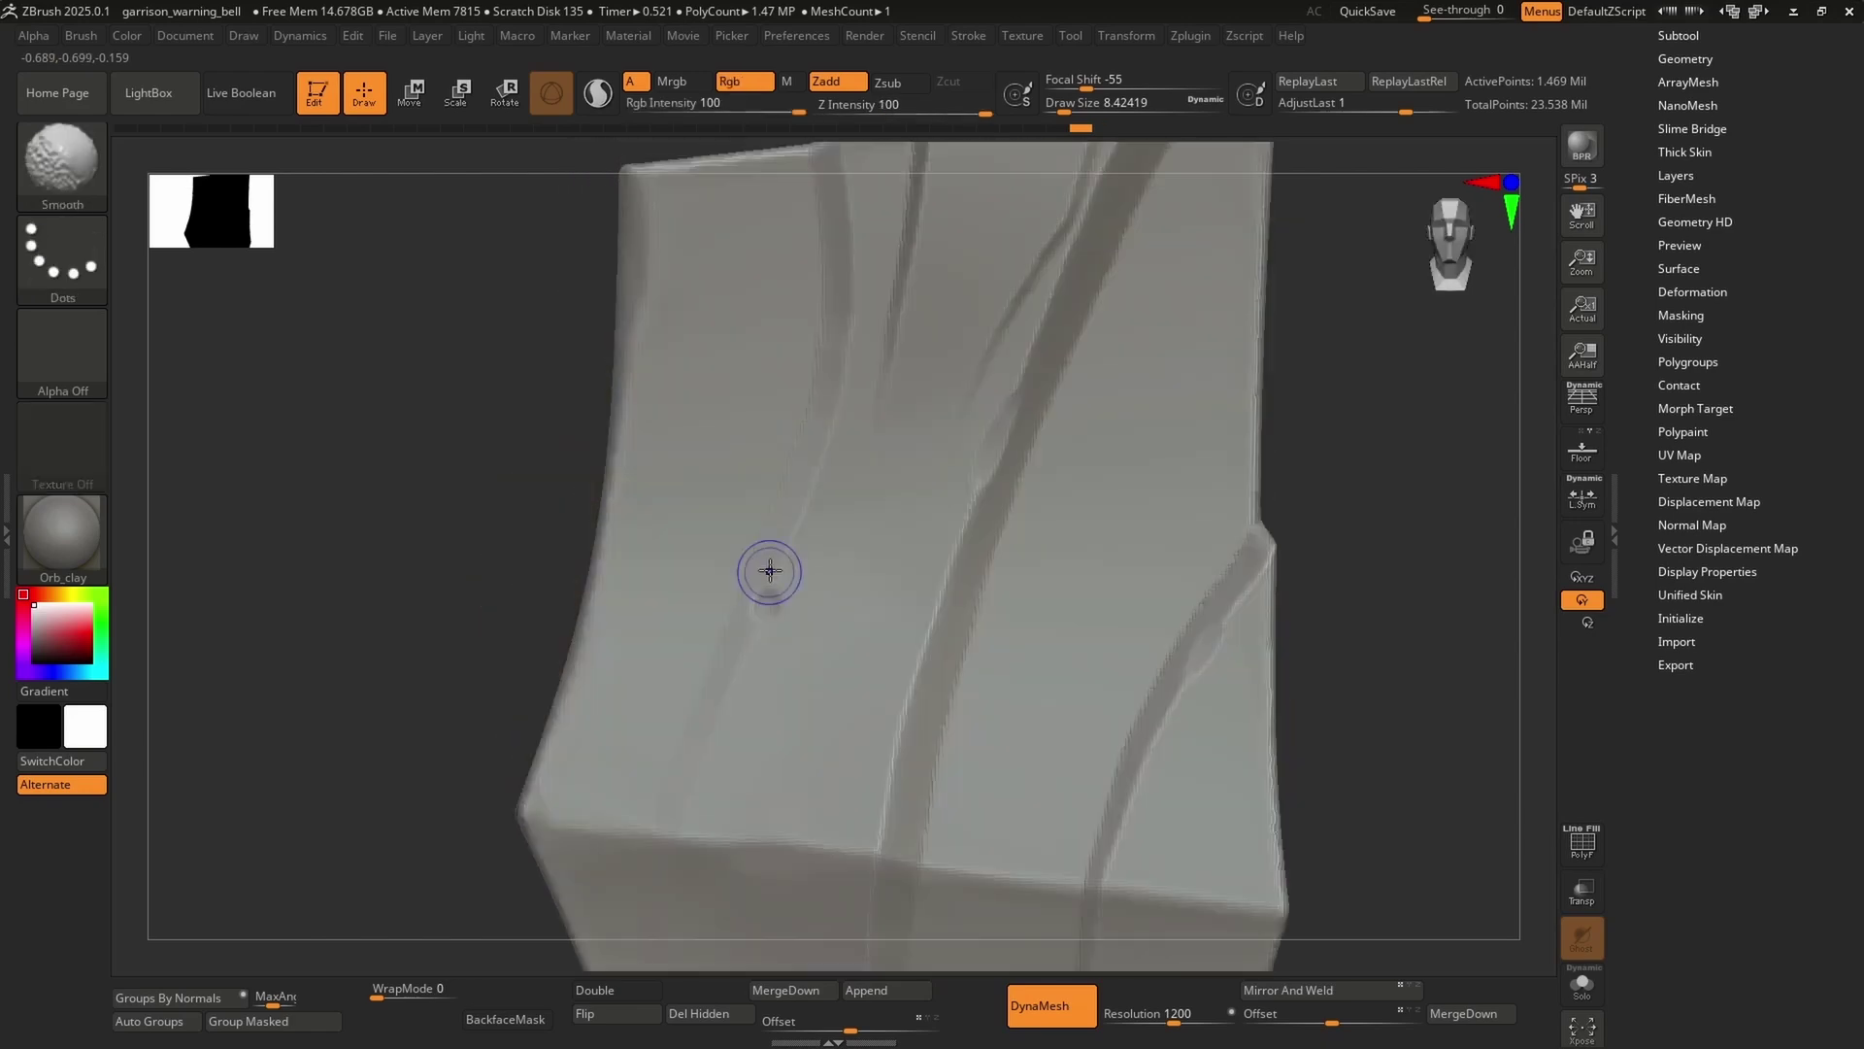
key(f)
shift+right_drag(769, 570, 1007, 657)
ctrl+right_drag(818, 494, 856, 511)
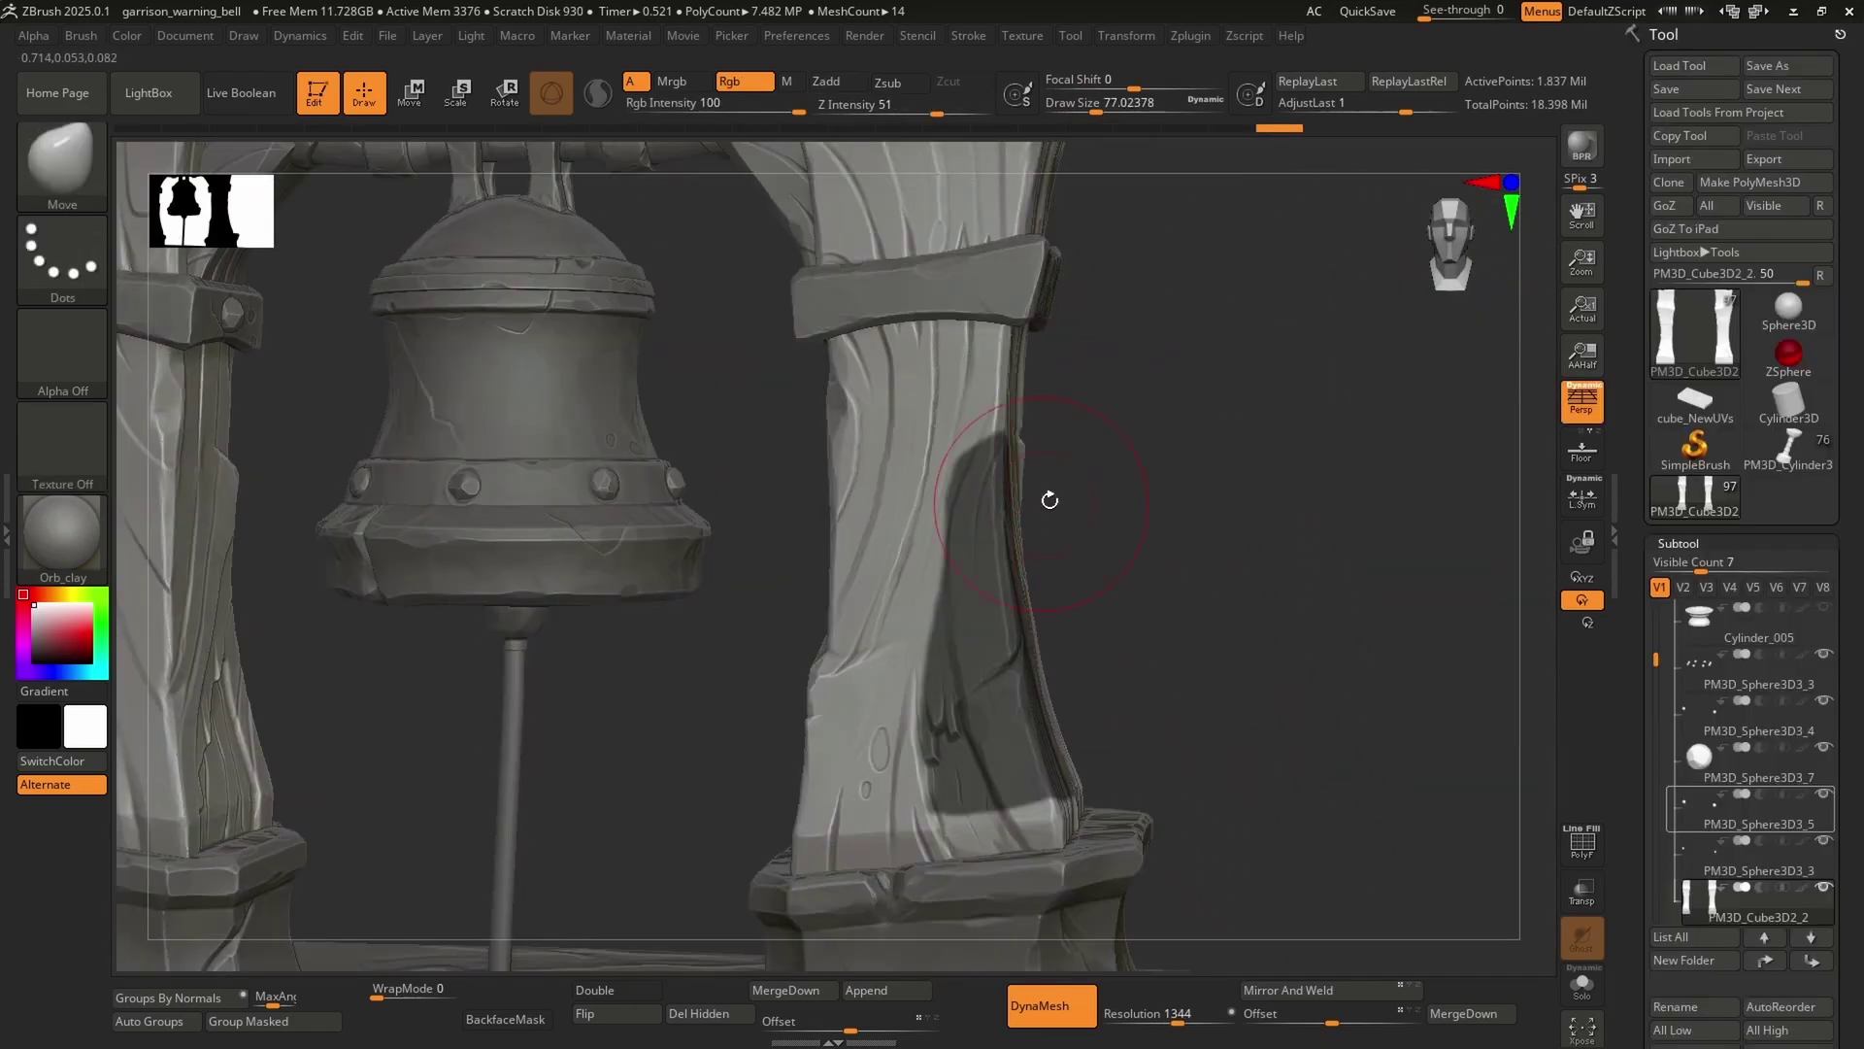
Invert the right pillar's mask so that only its outer lower area is editable
ctrl+right_drag(936, 499, 1155, 464)
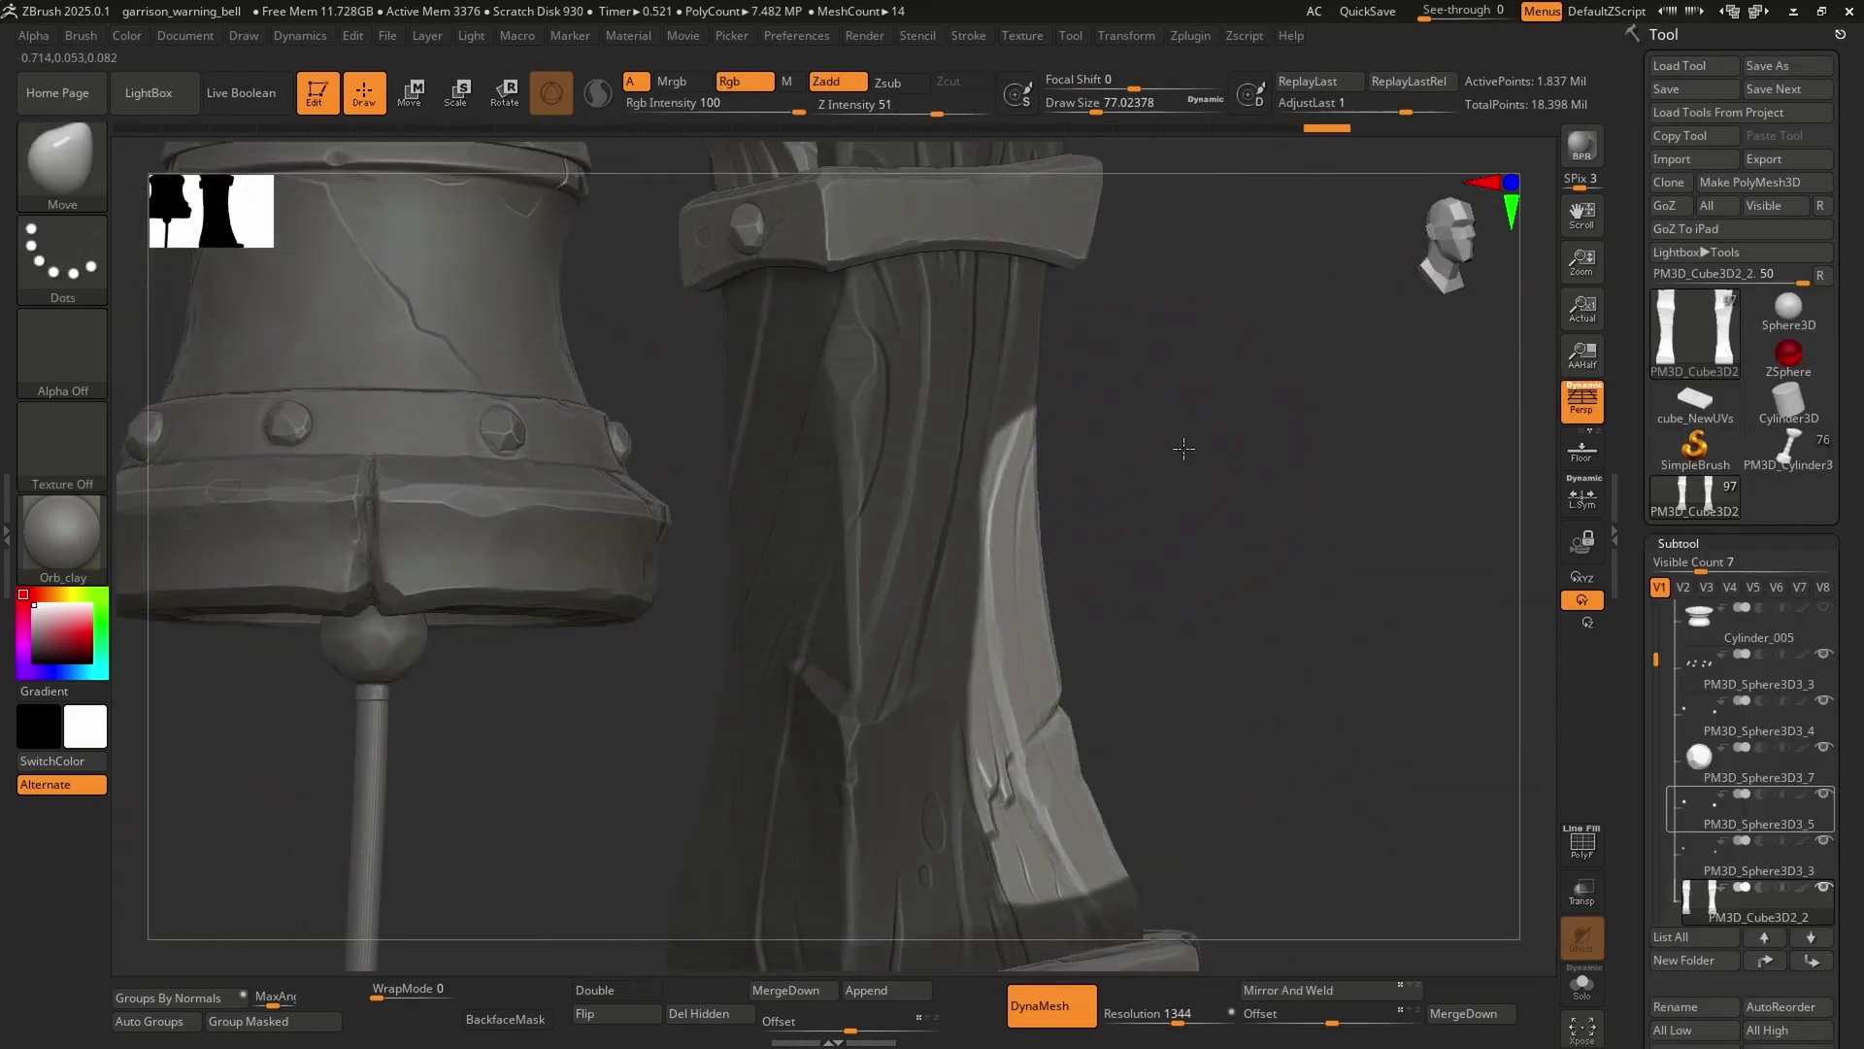
Set the Move brush's draw size to about 108 and reshape the unmasked outer lower edge of the right pillar
key(s)
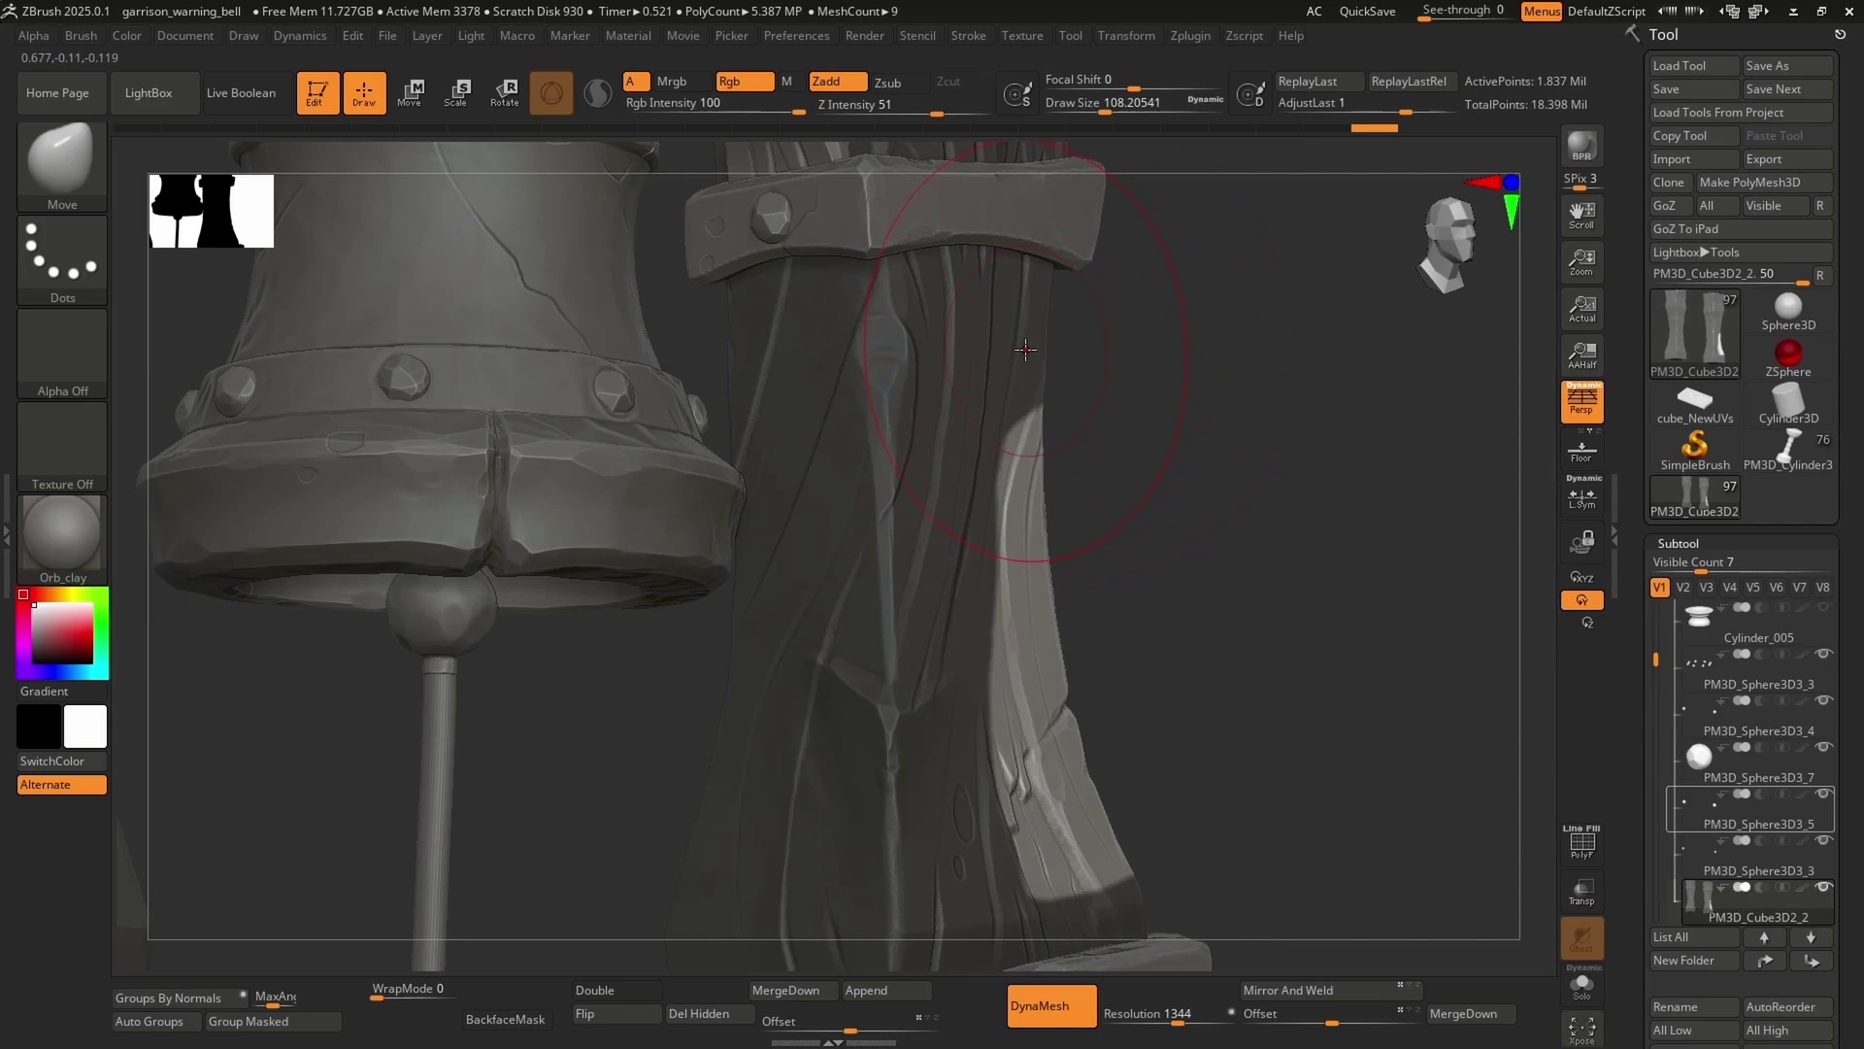
drag(1025, 349, 1050, 351)
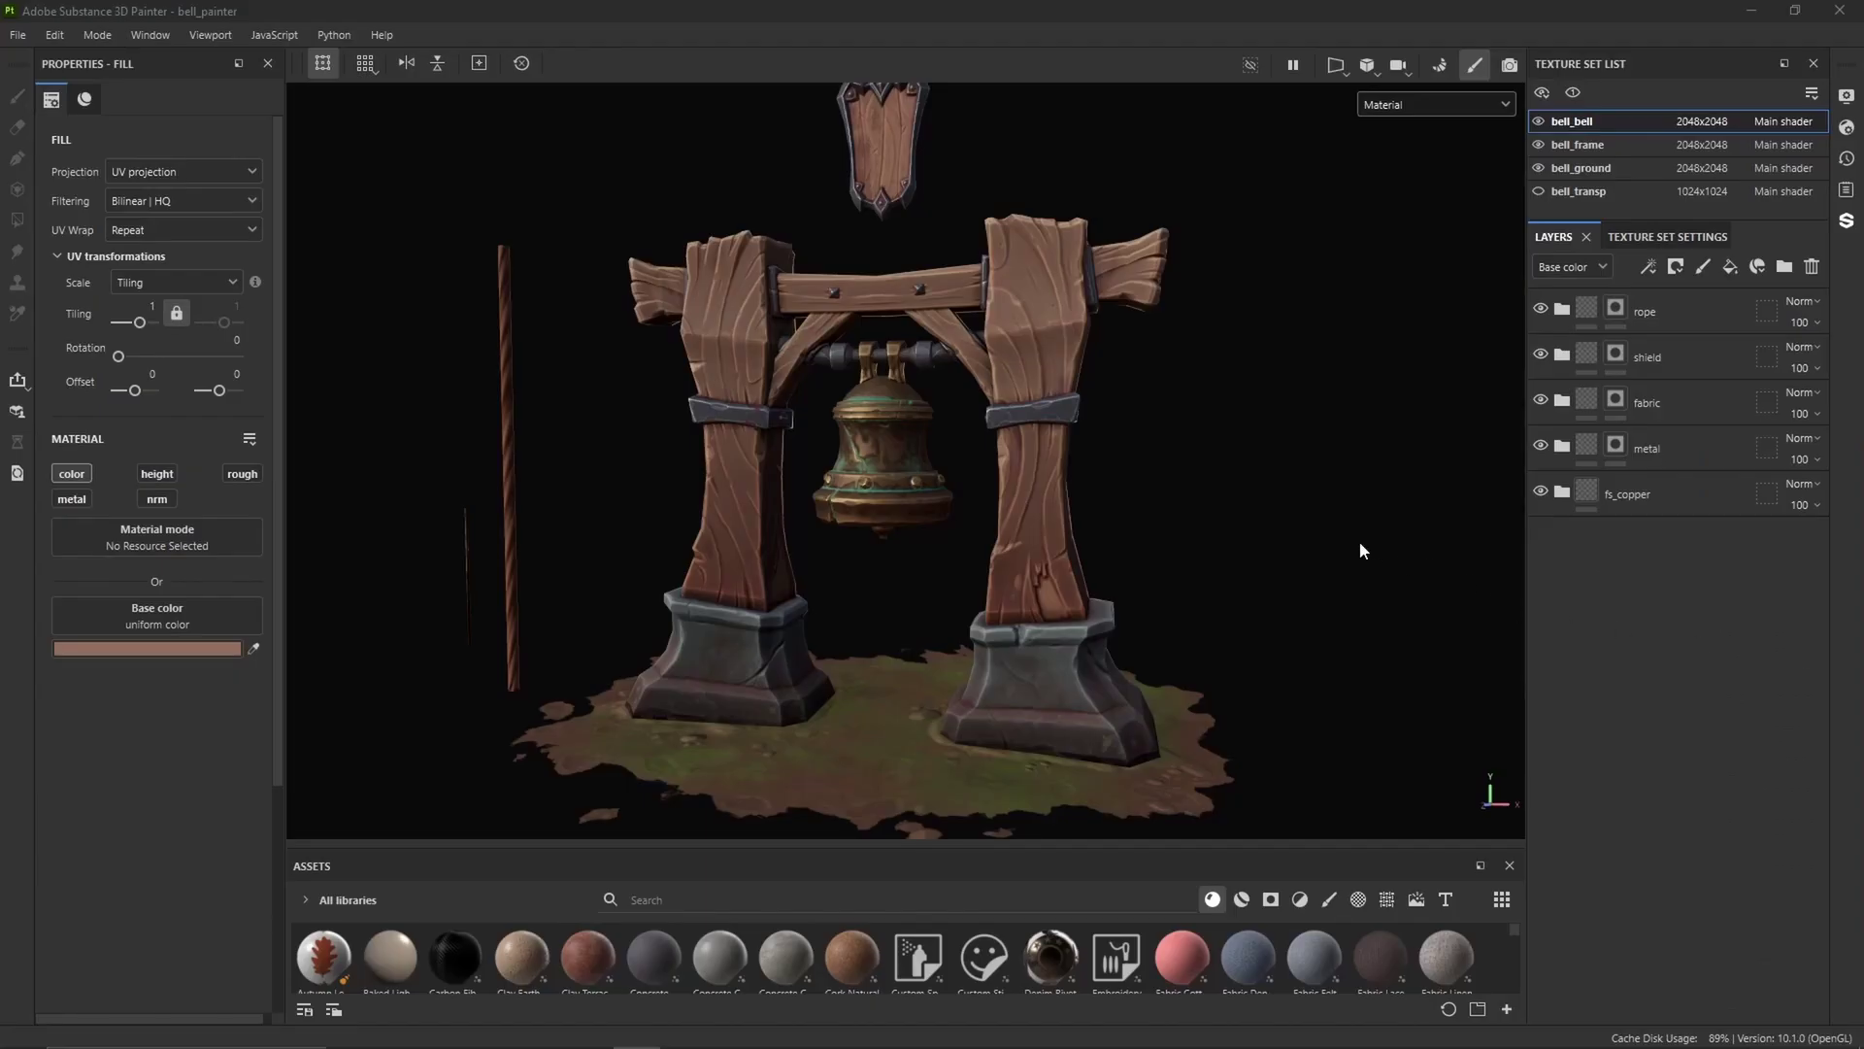
Switch to Substance 3D Painter, rotate the environment lighting and set the mesh map baking match to By Mesh Name
shift+right_drag(1360, 545, 1191, 541)
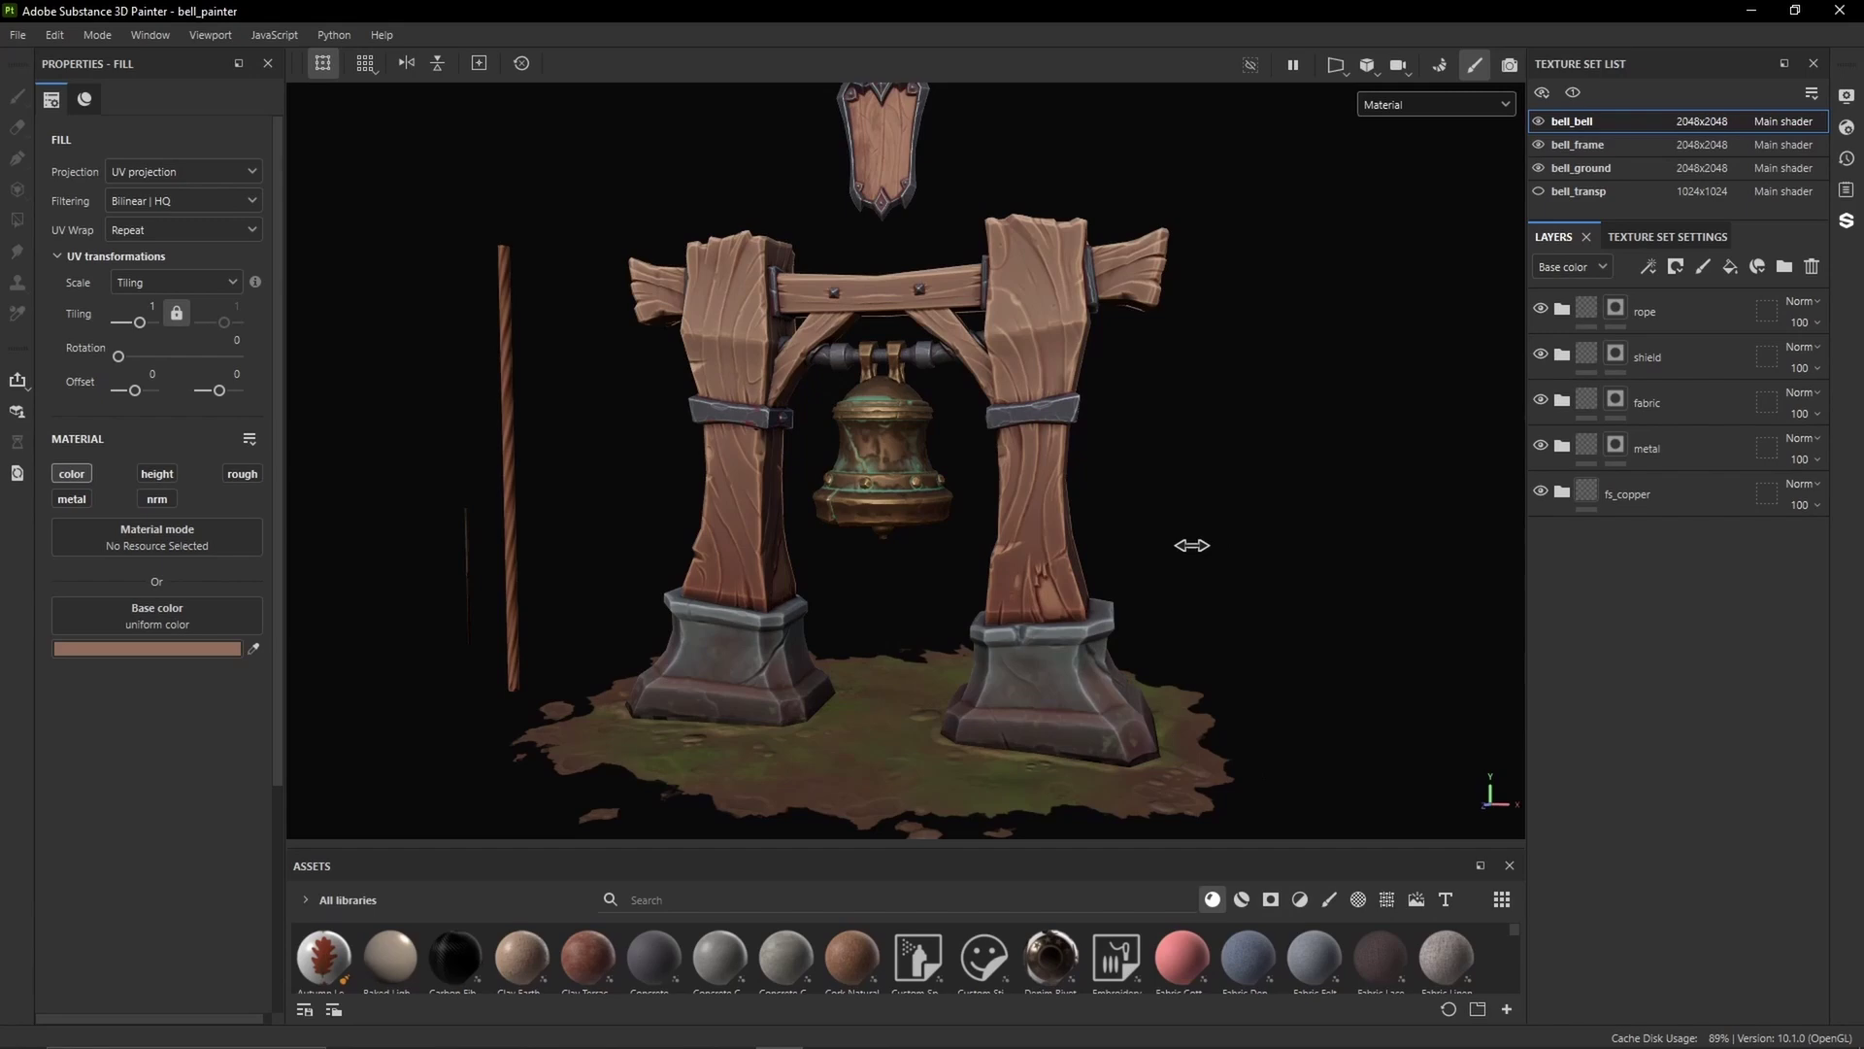
key(ctrl+b)
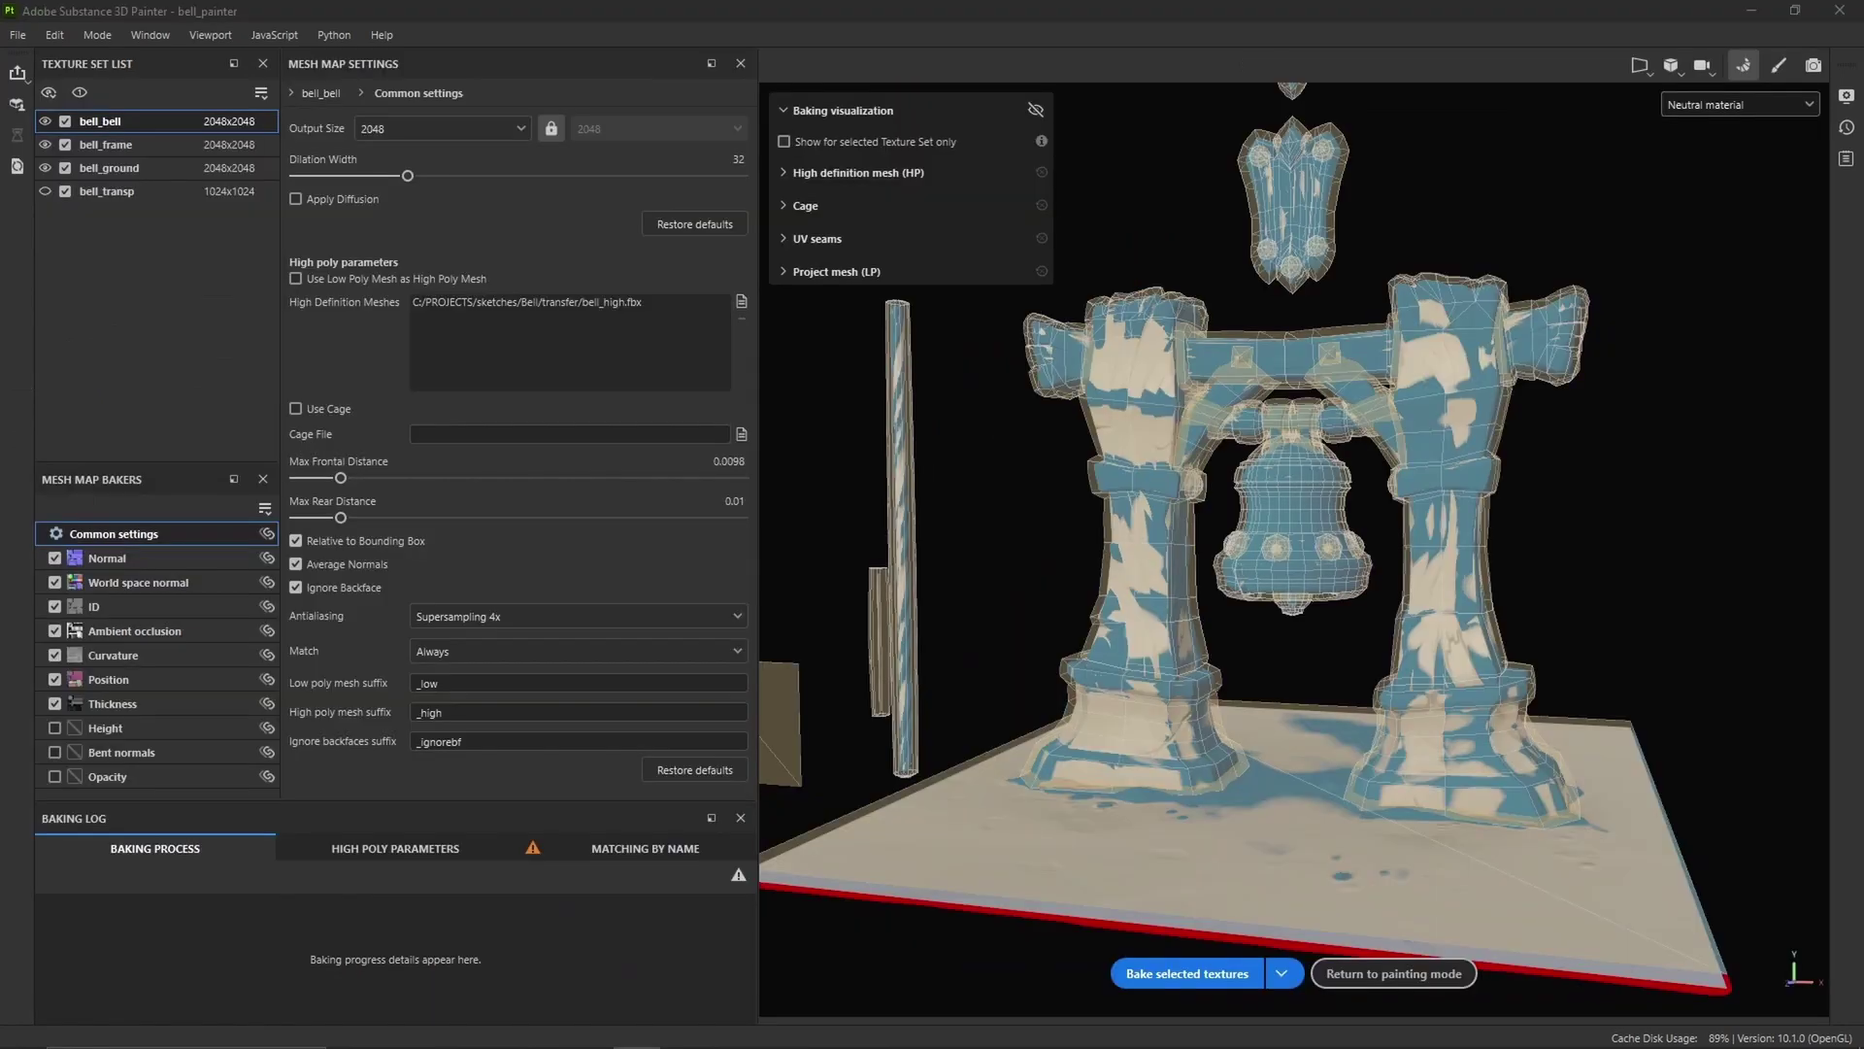
click(707, 654)
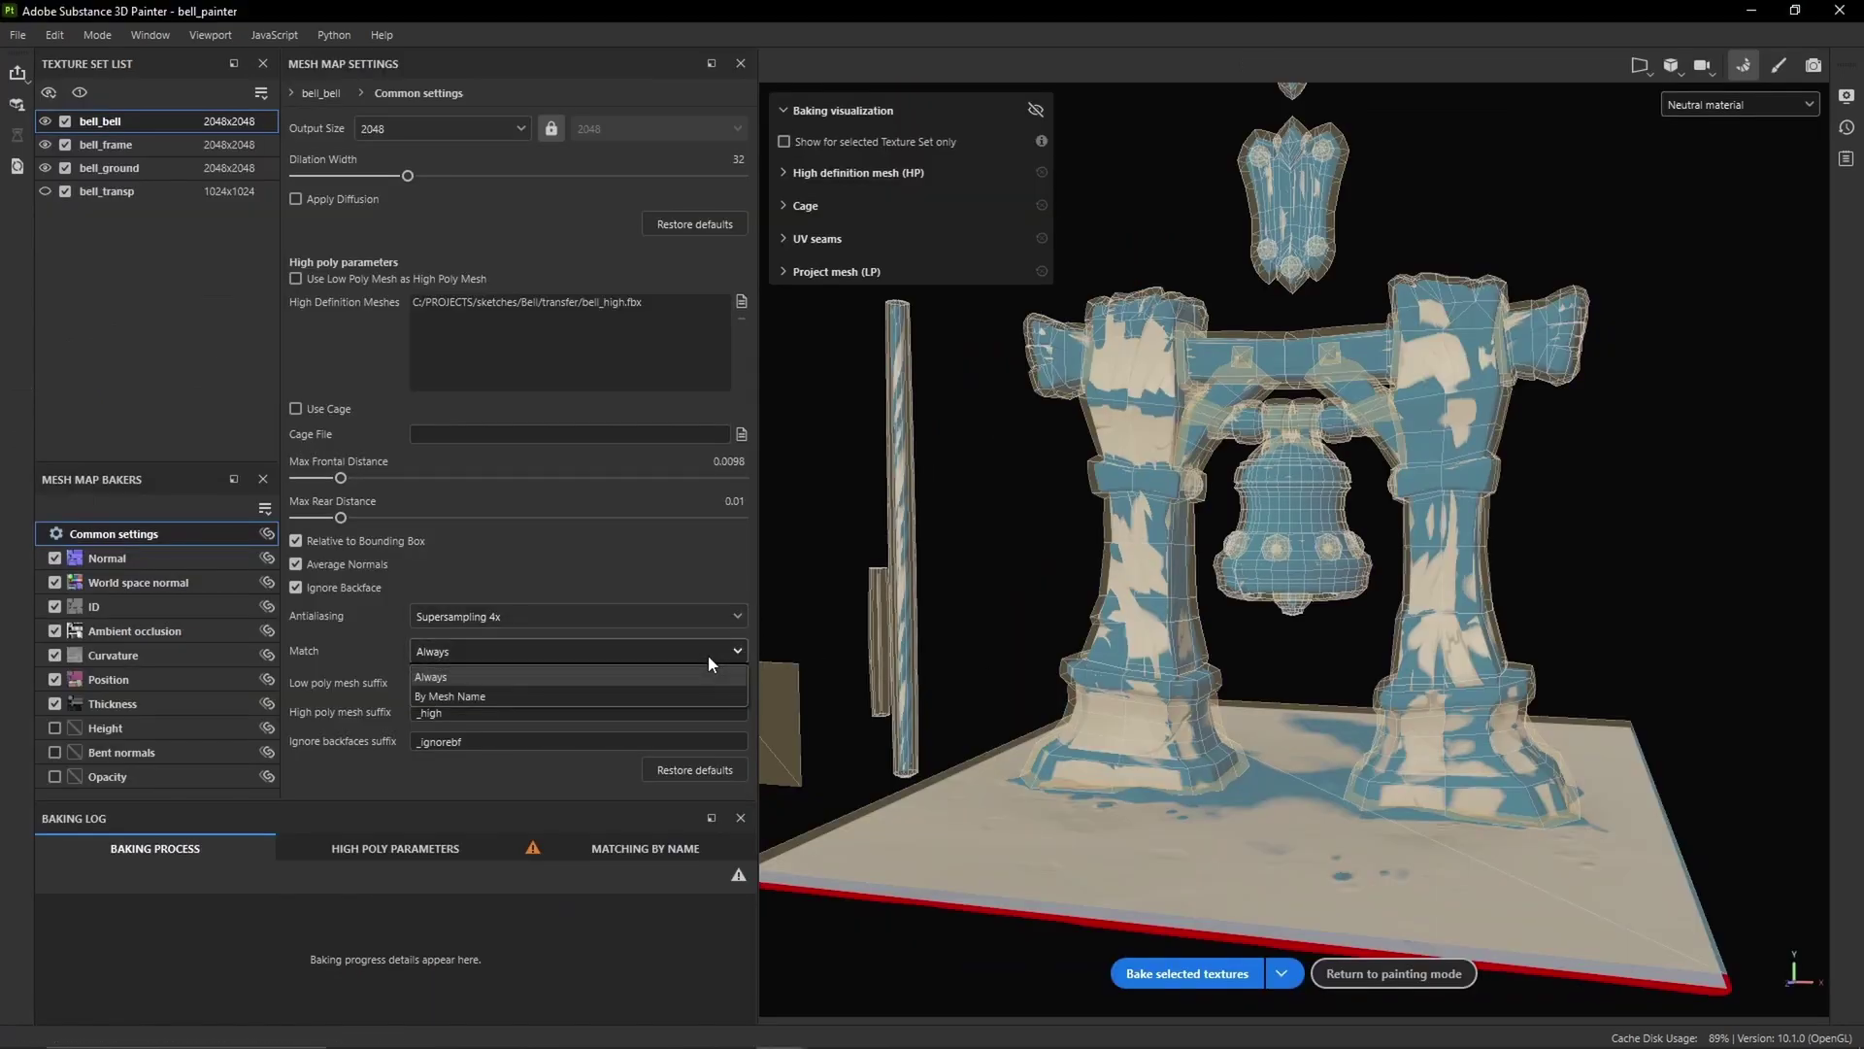
click(456, 696)
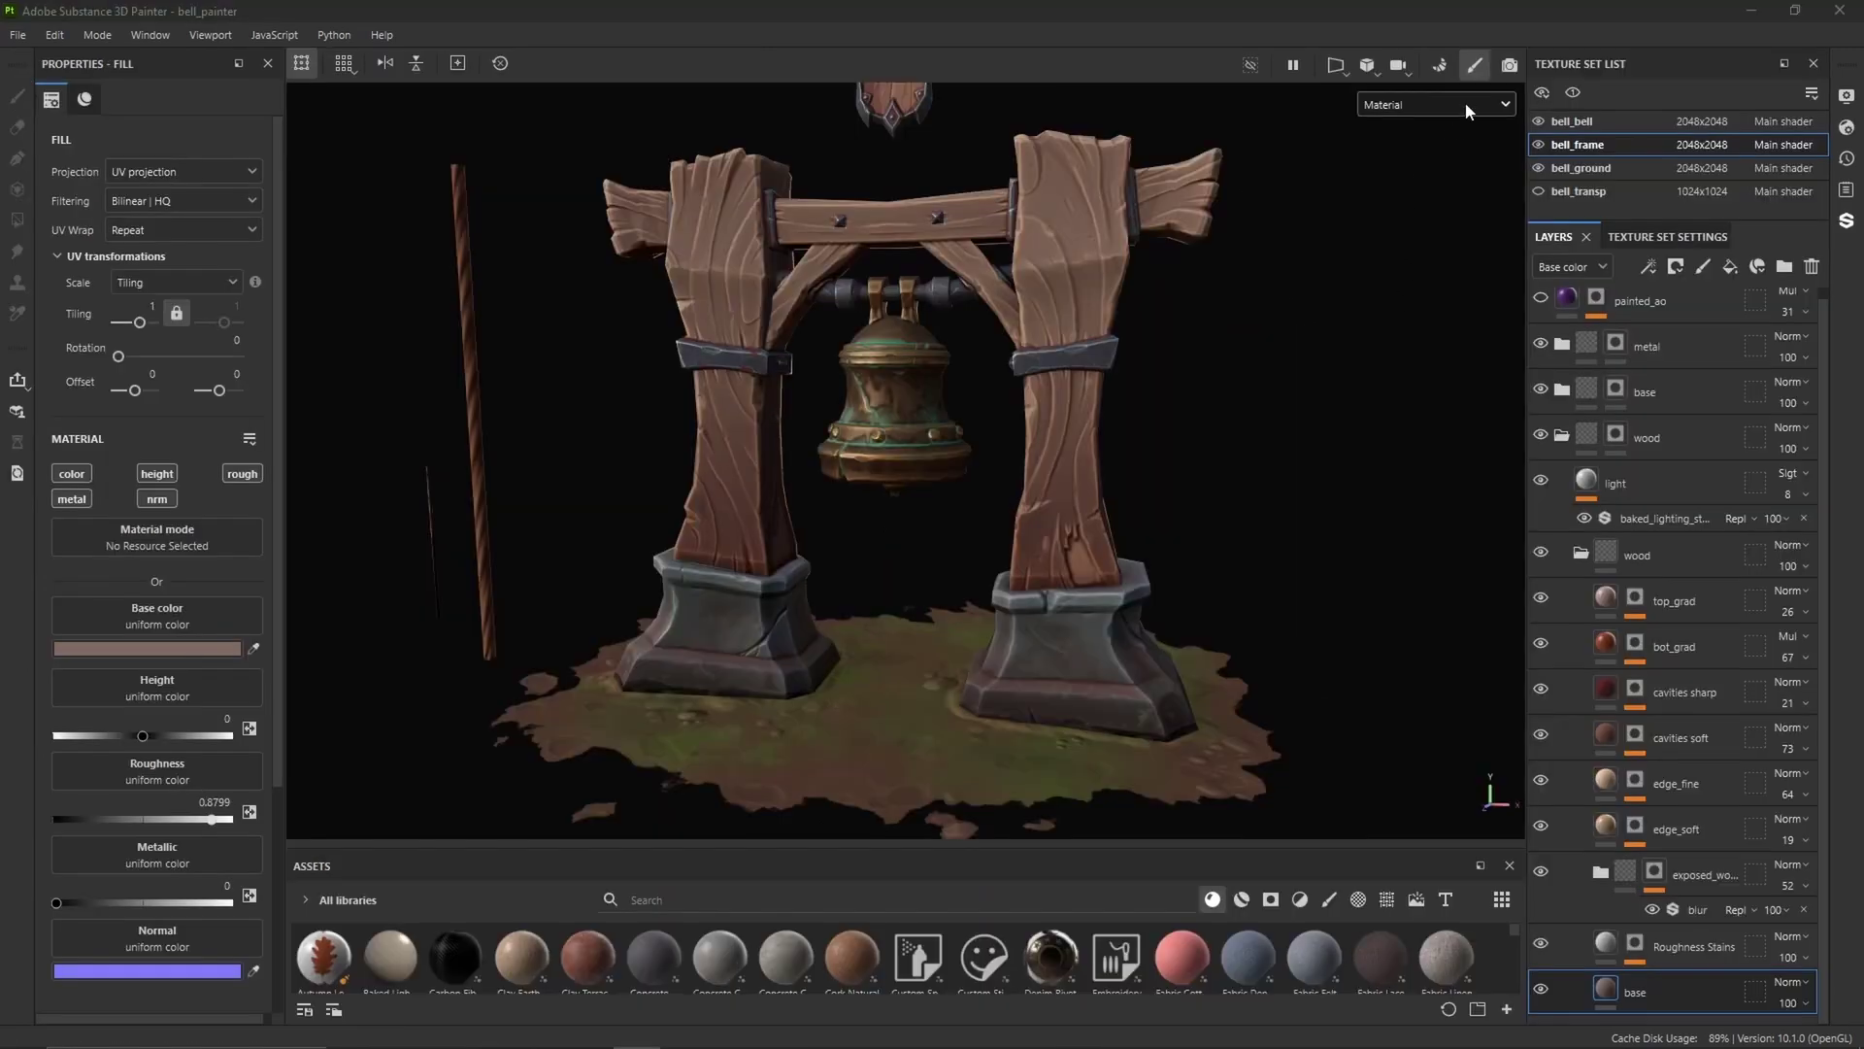
Display only the base color channel and hide the frame's wood layers from top_grad down to the exposed wood folder
click(1466, 101)
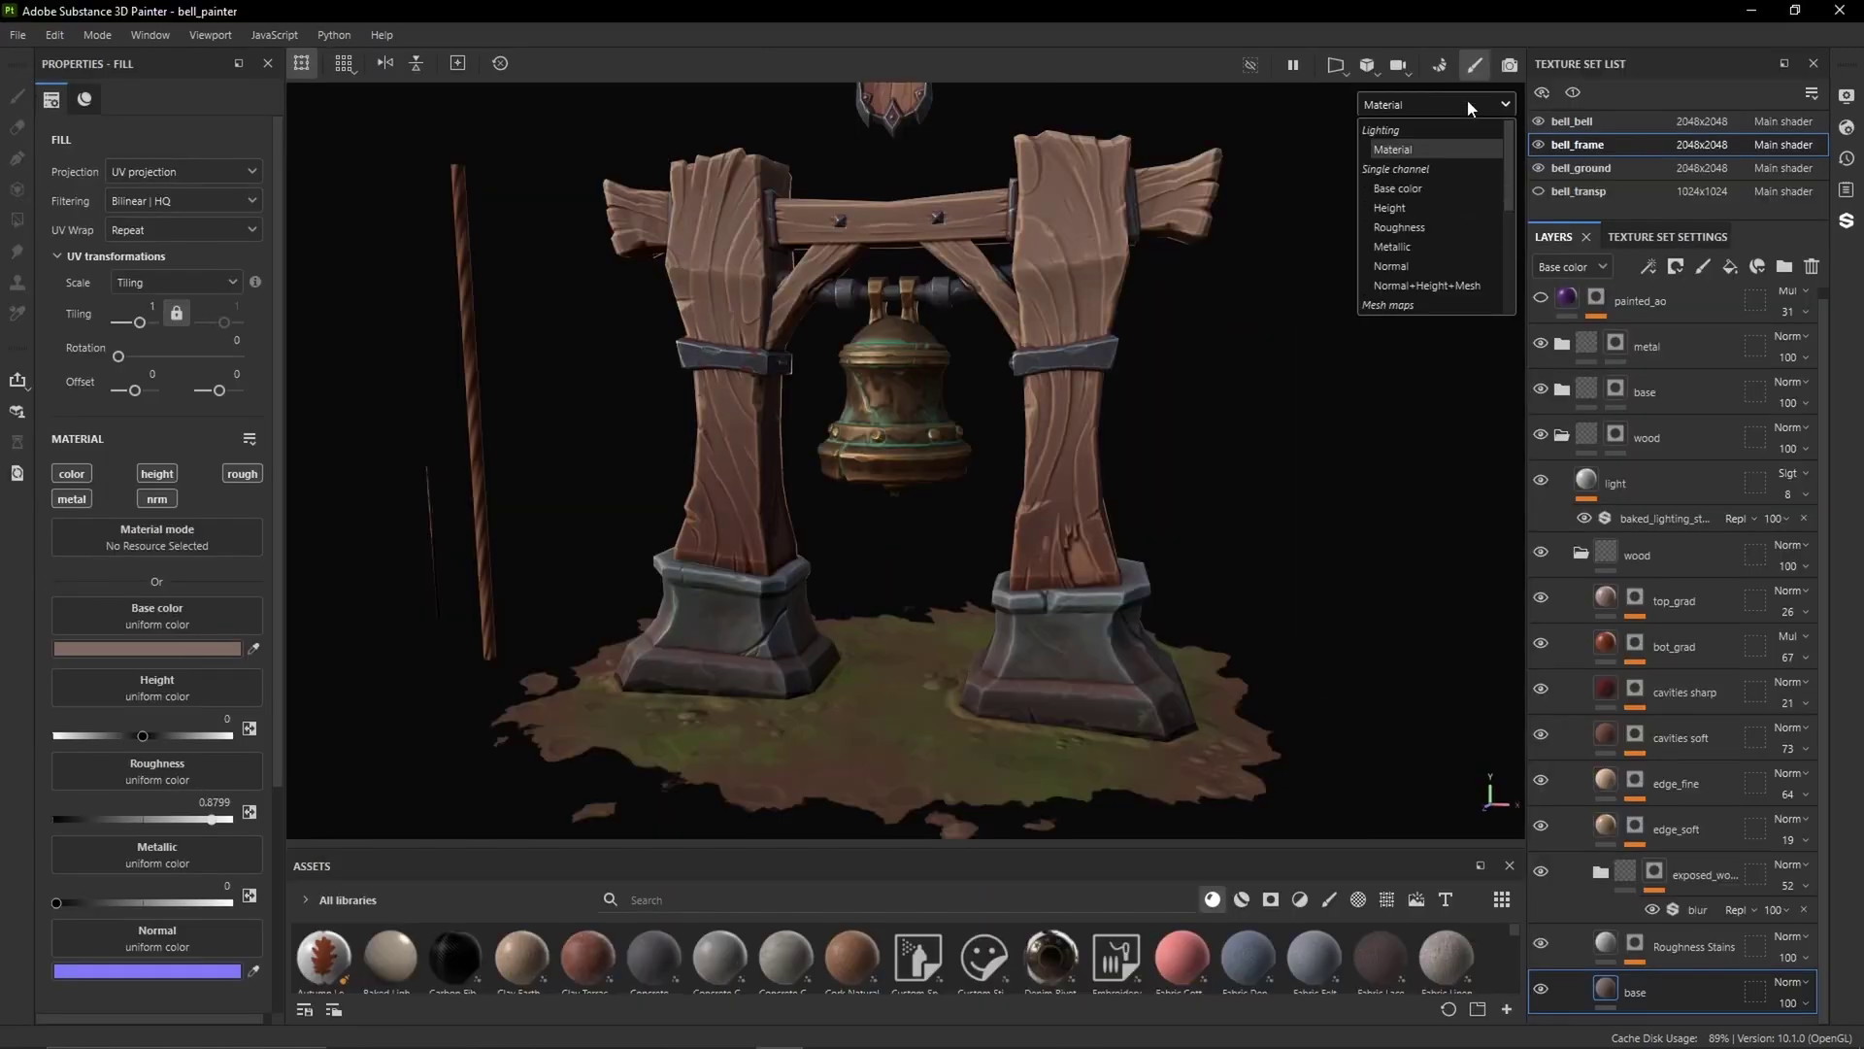
click(1412, 185)
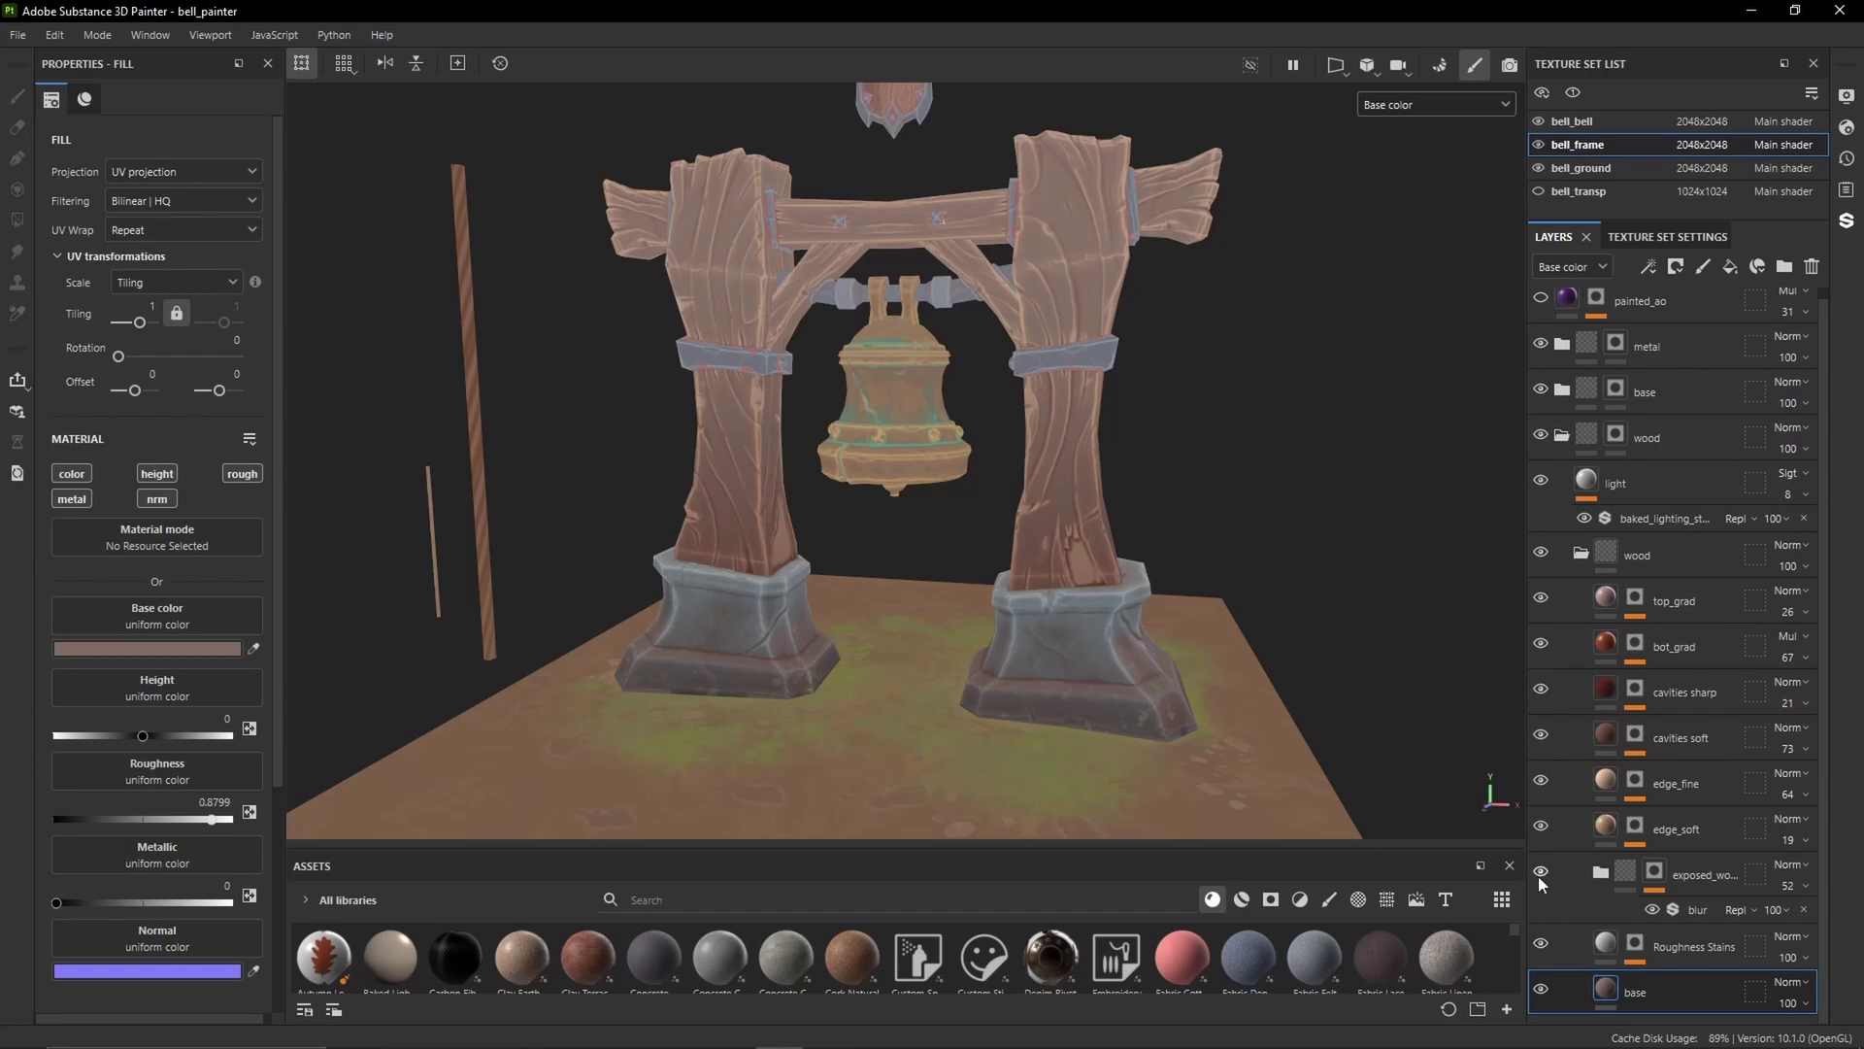
click(1539, 598)
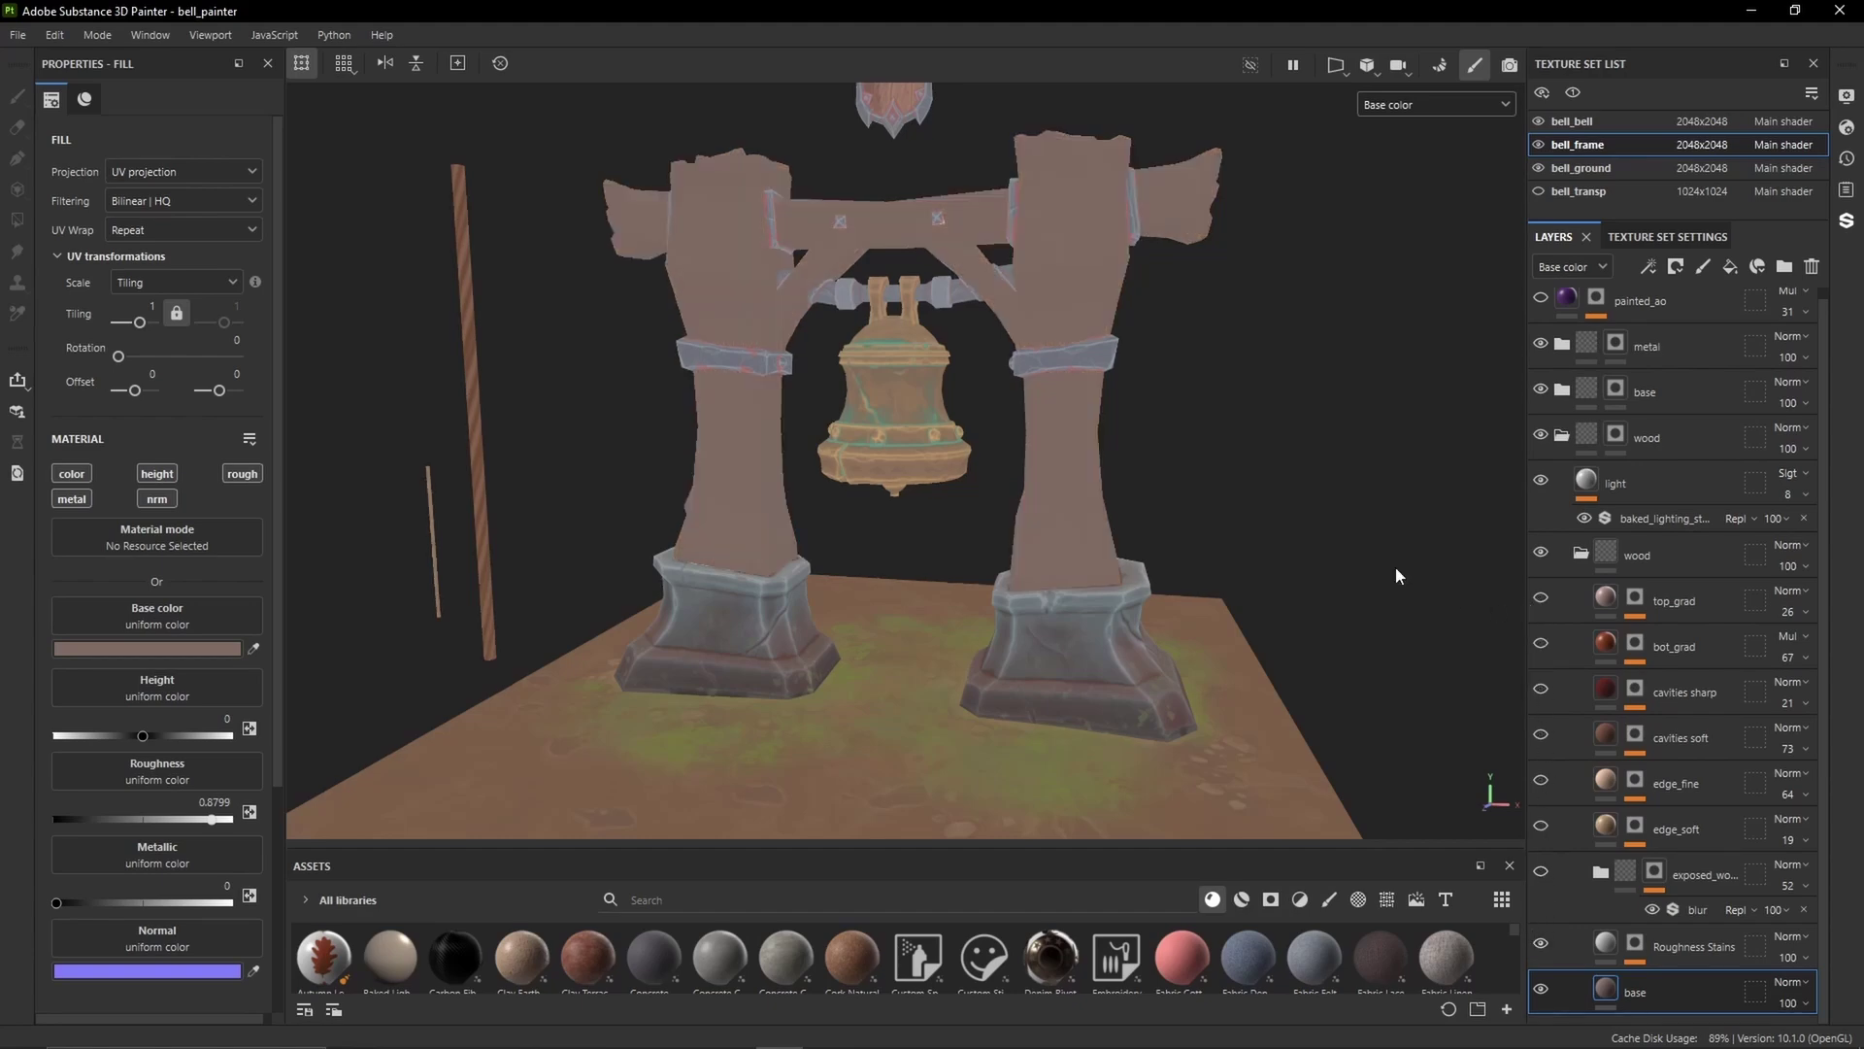
scroll(1089, 495, up, 2)
alt+middle_drag(1091, 499, 1094, 566)
scroll(1093, 553, up, 1)
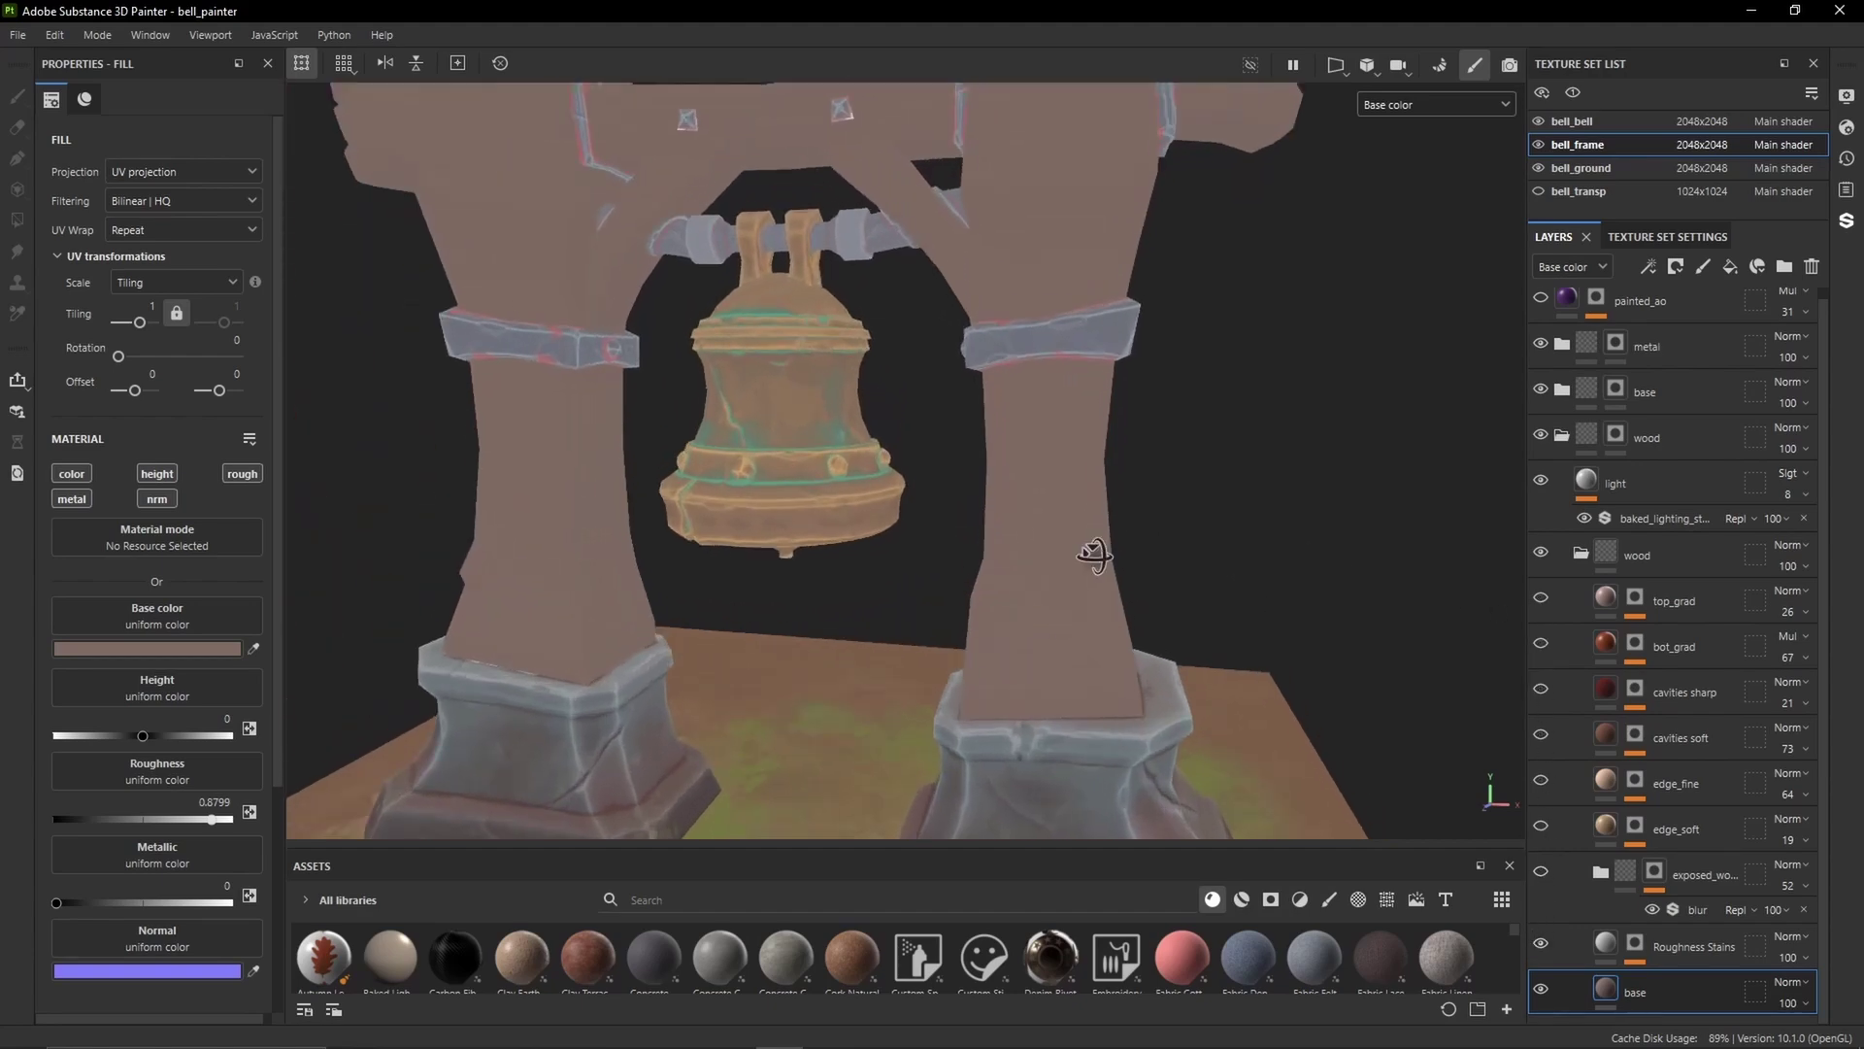
alt+drag(1094, 552, 1150, 560)
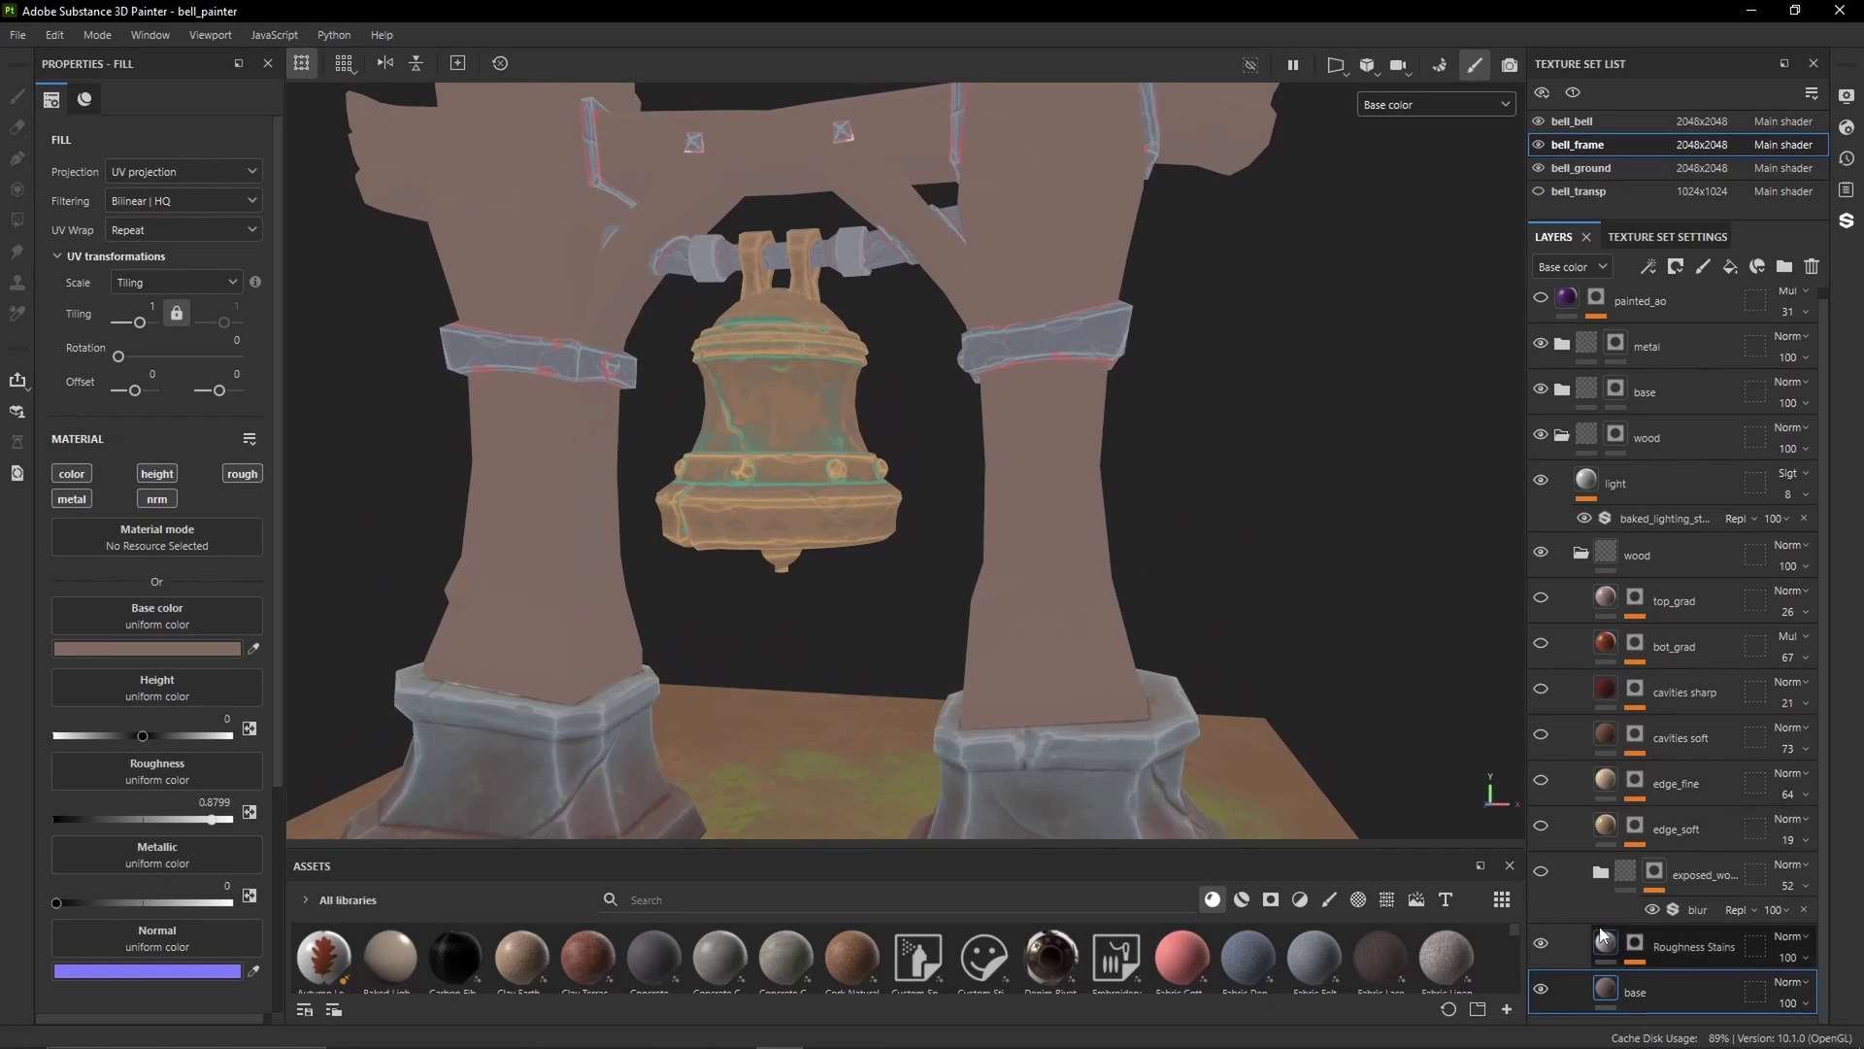
mouse_move(1612, 989)
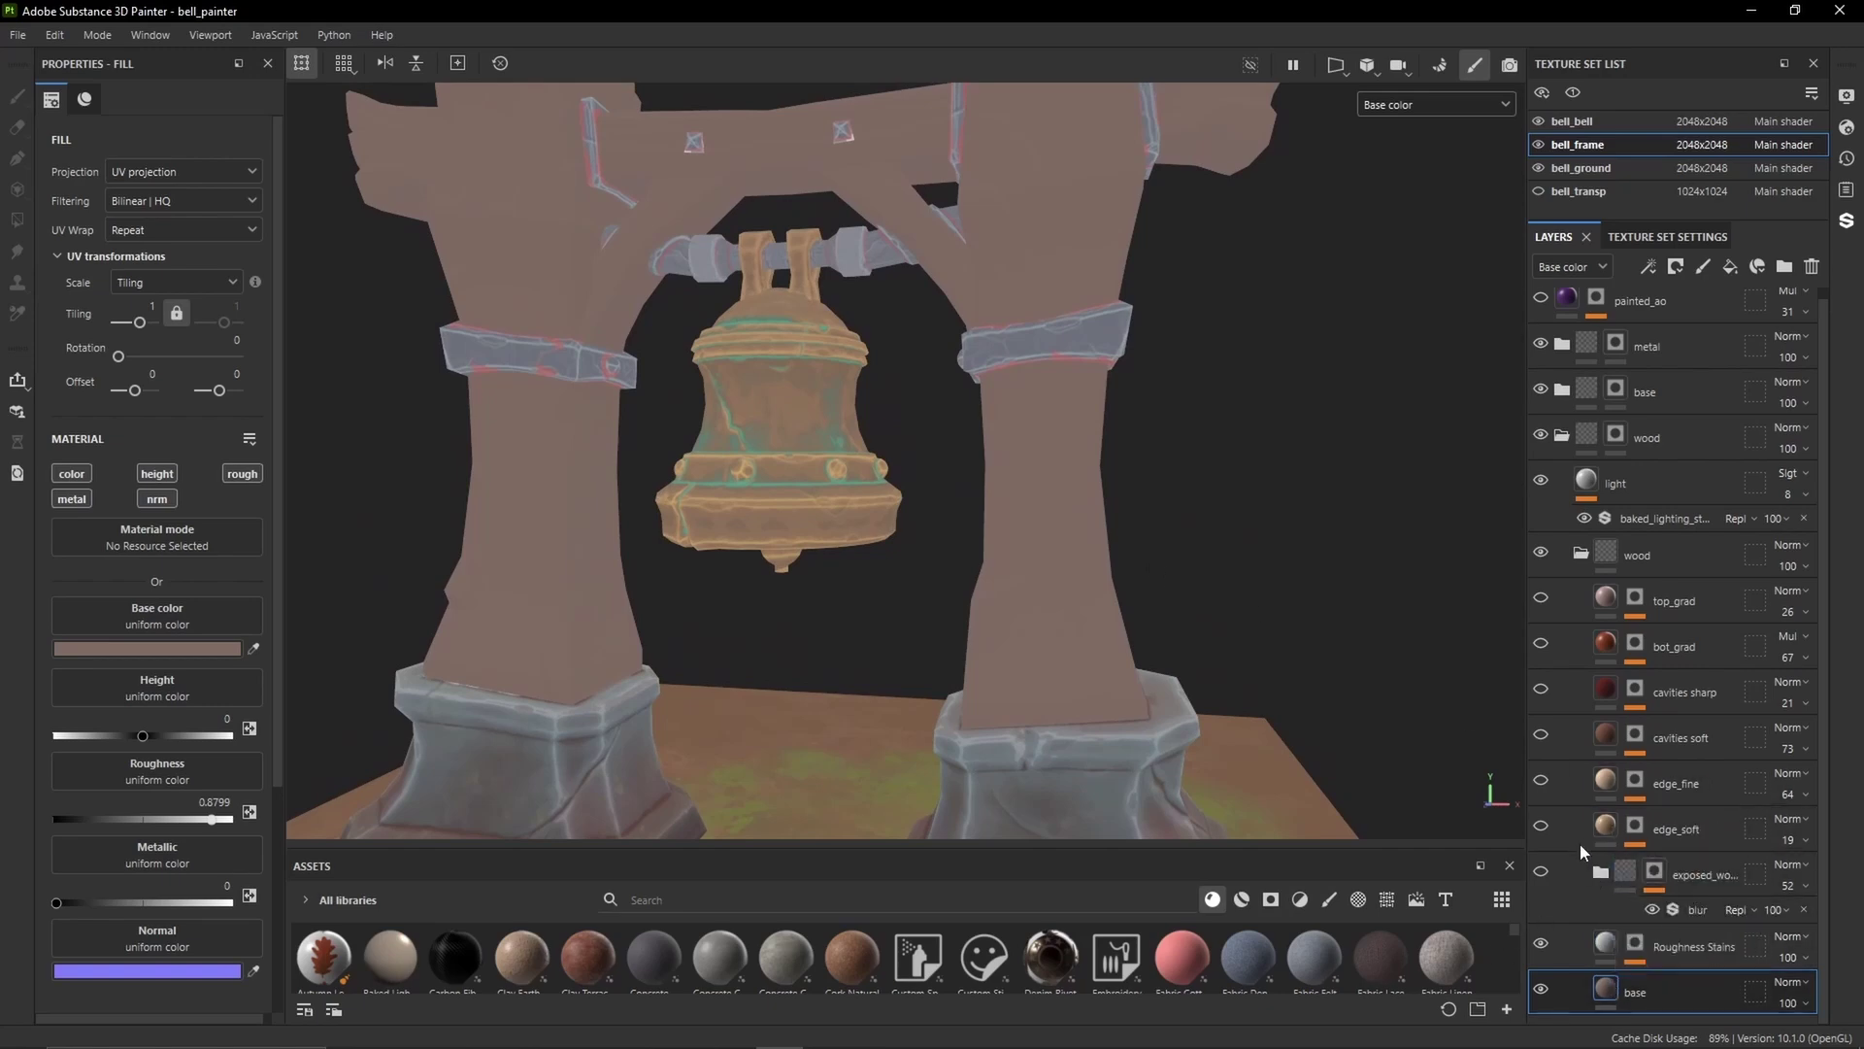
Show the edge_soft layer and set the Large curvature of its mask generator to 0.37
click(1542, 828)
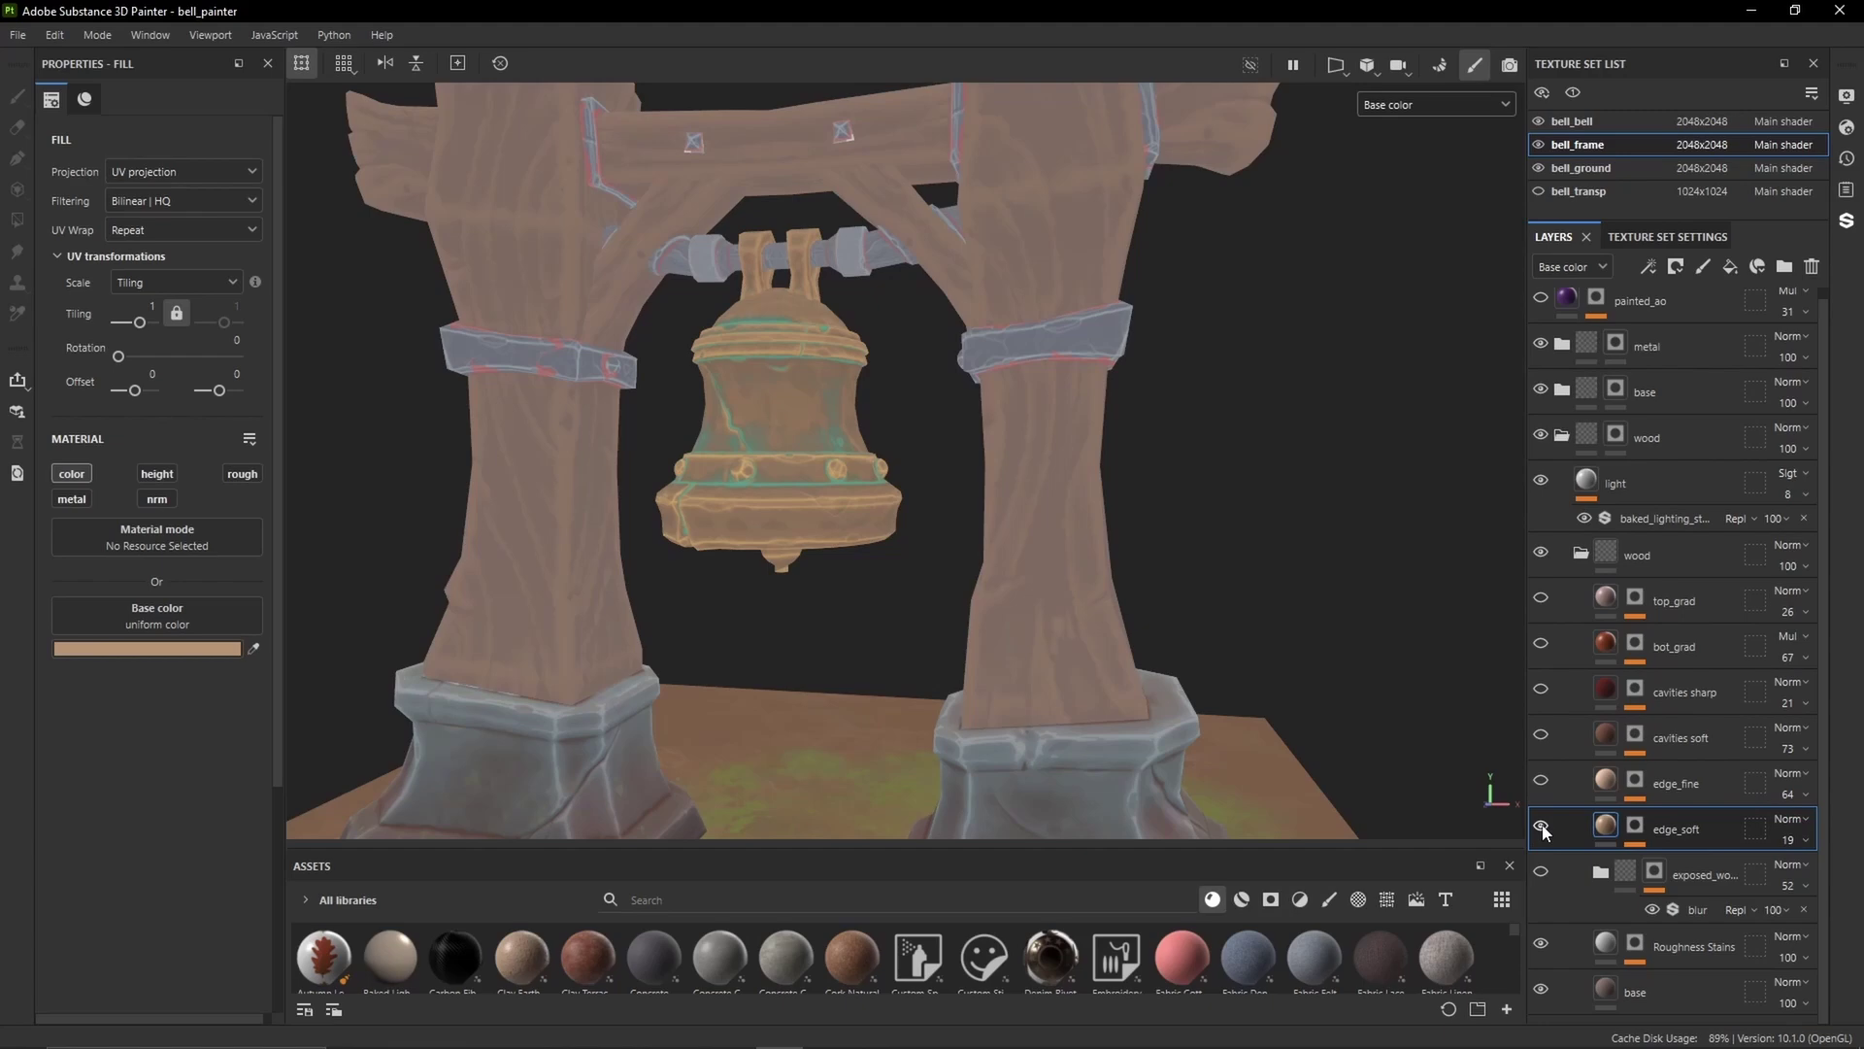
click(1637, 831)
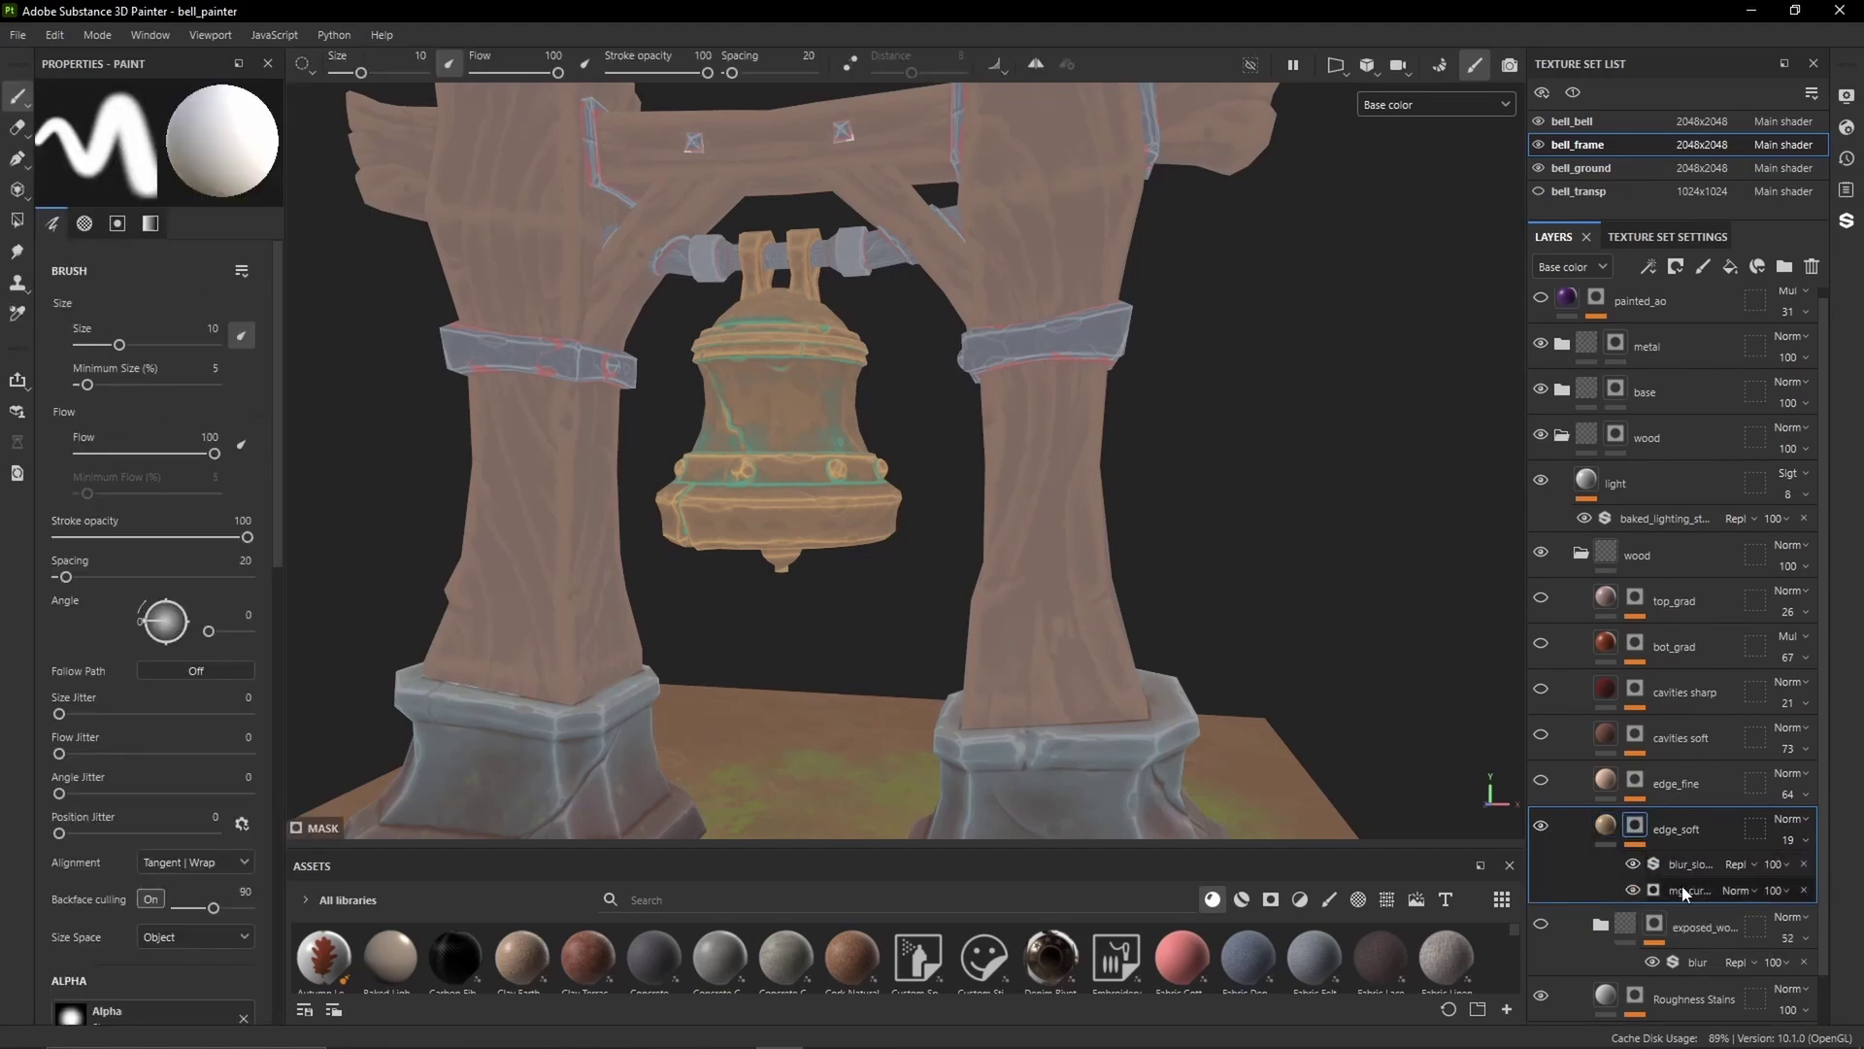
click(1684, 892)
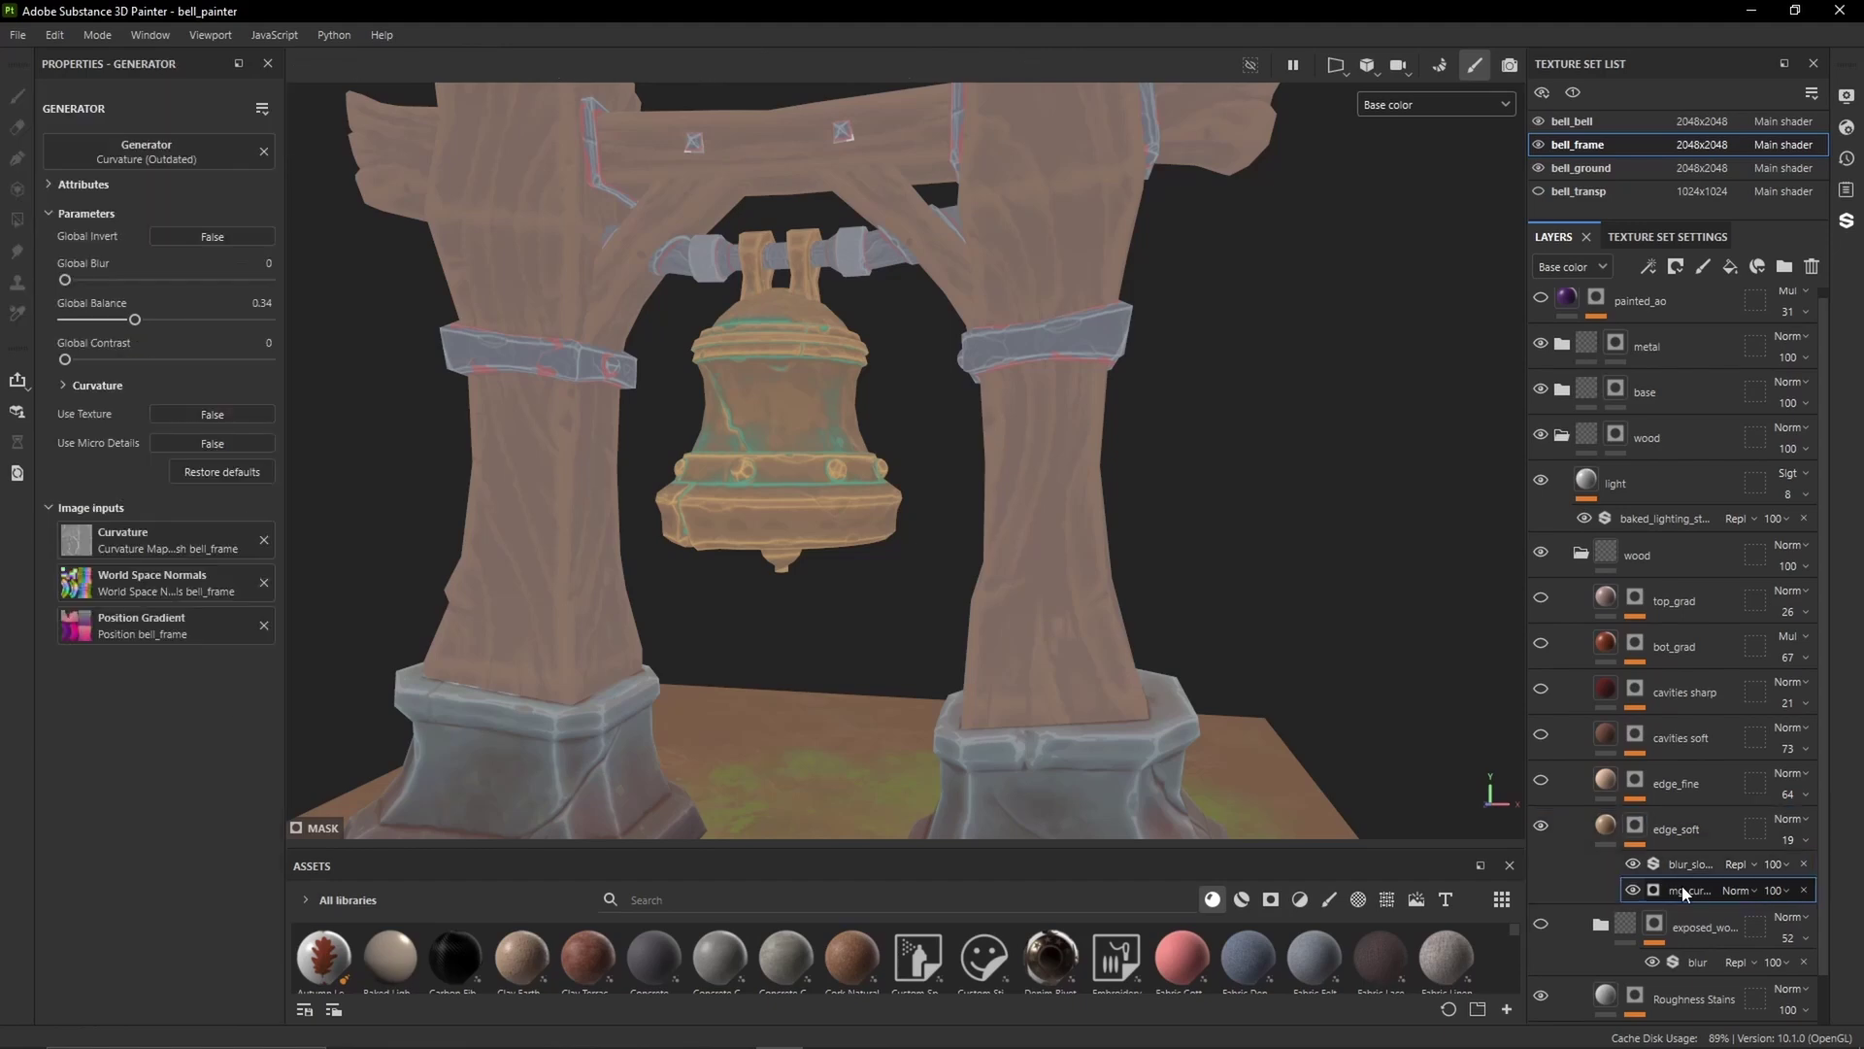
click(119, 384)
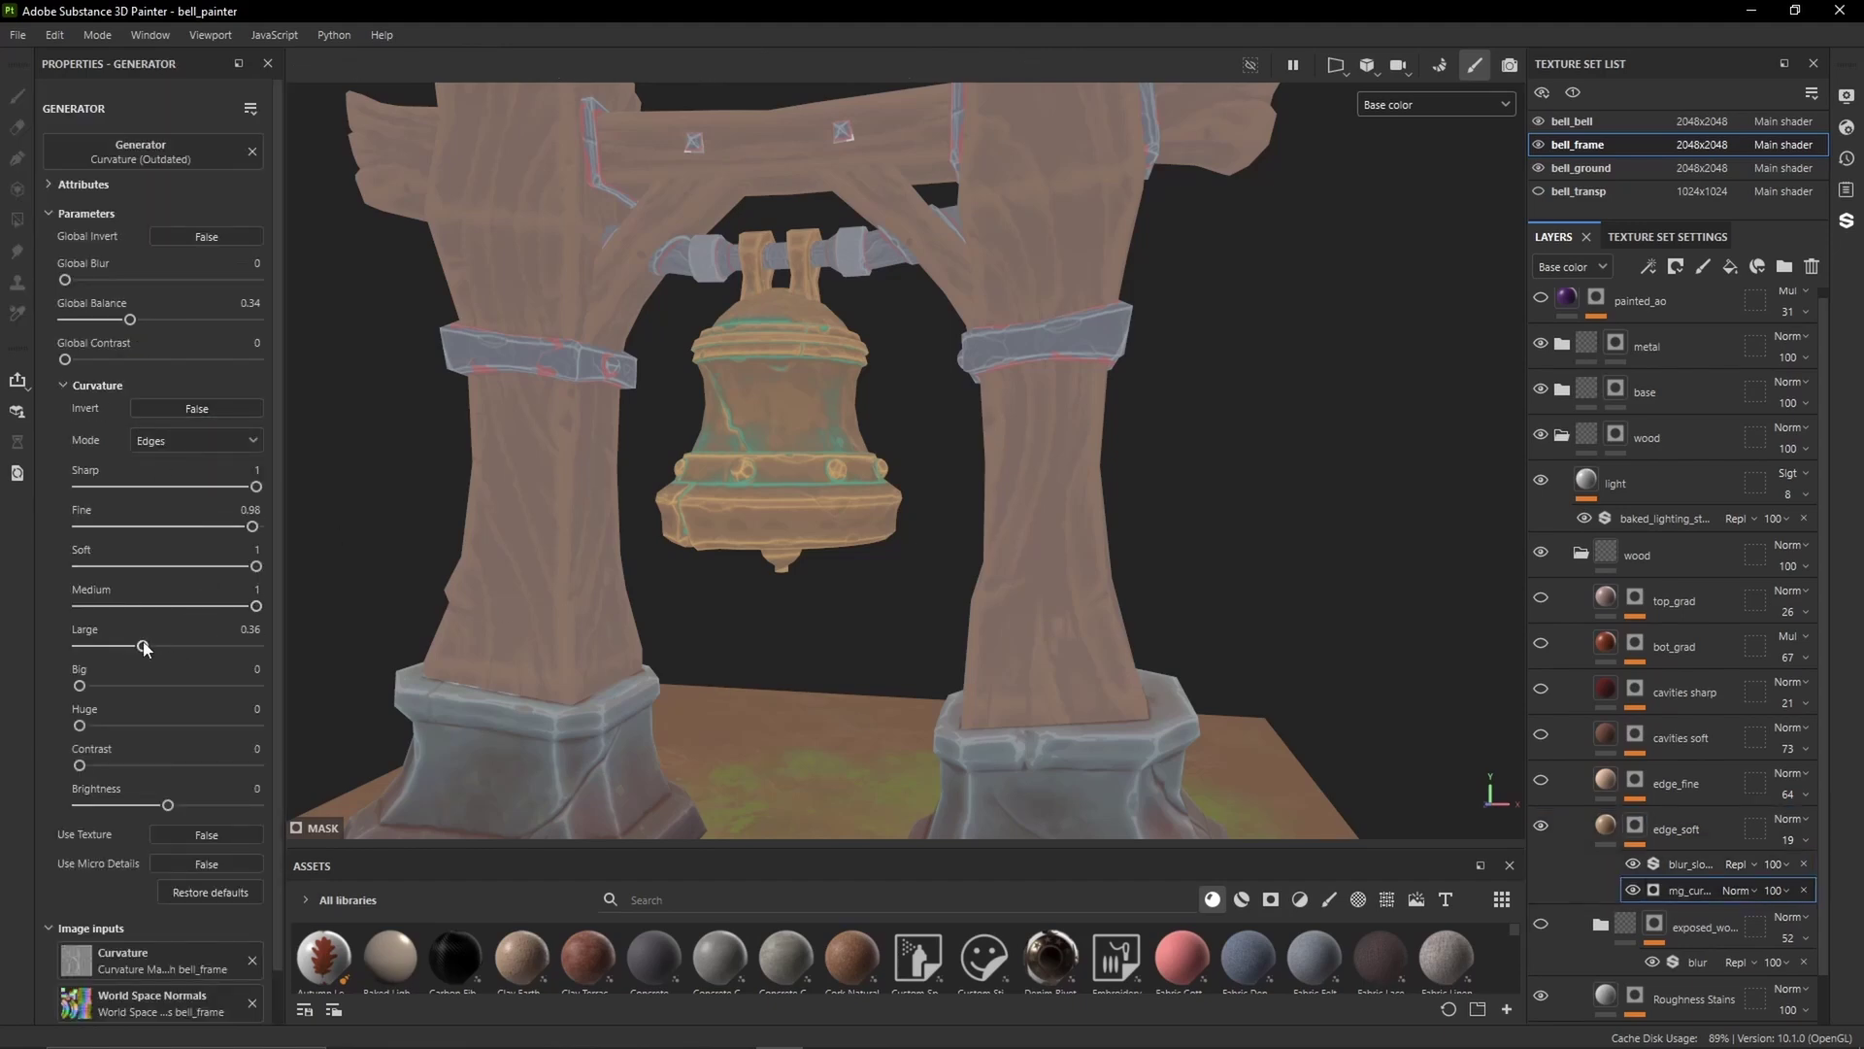
drag(256, 647, 174, 664)
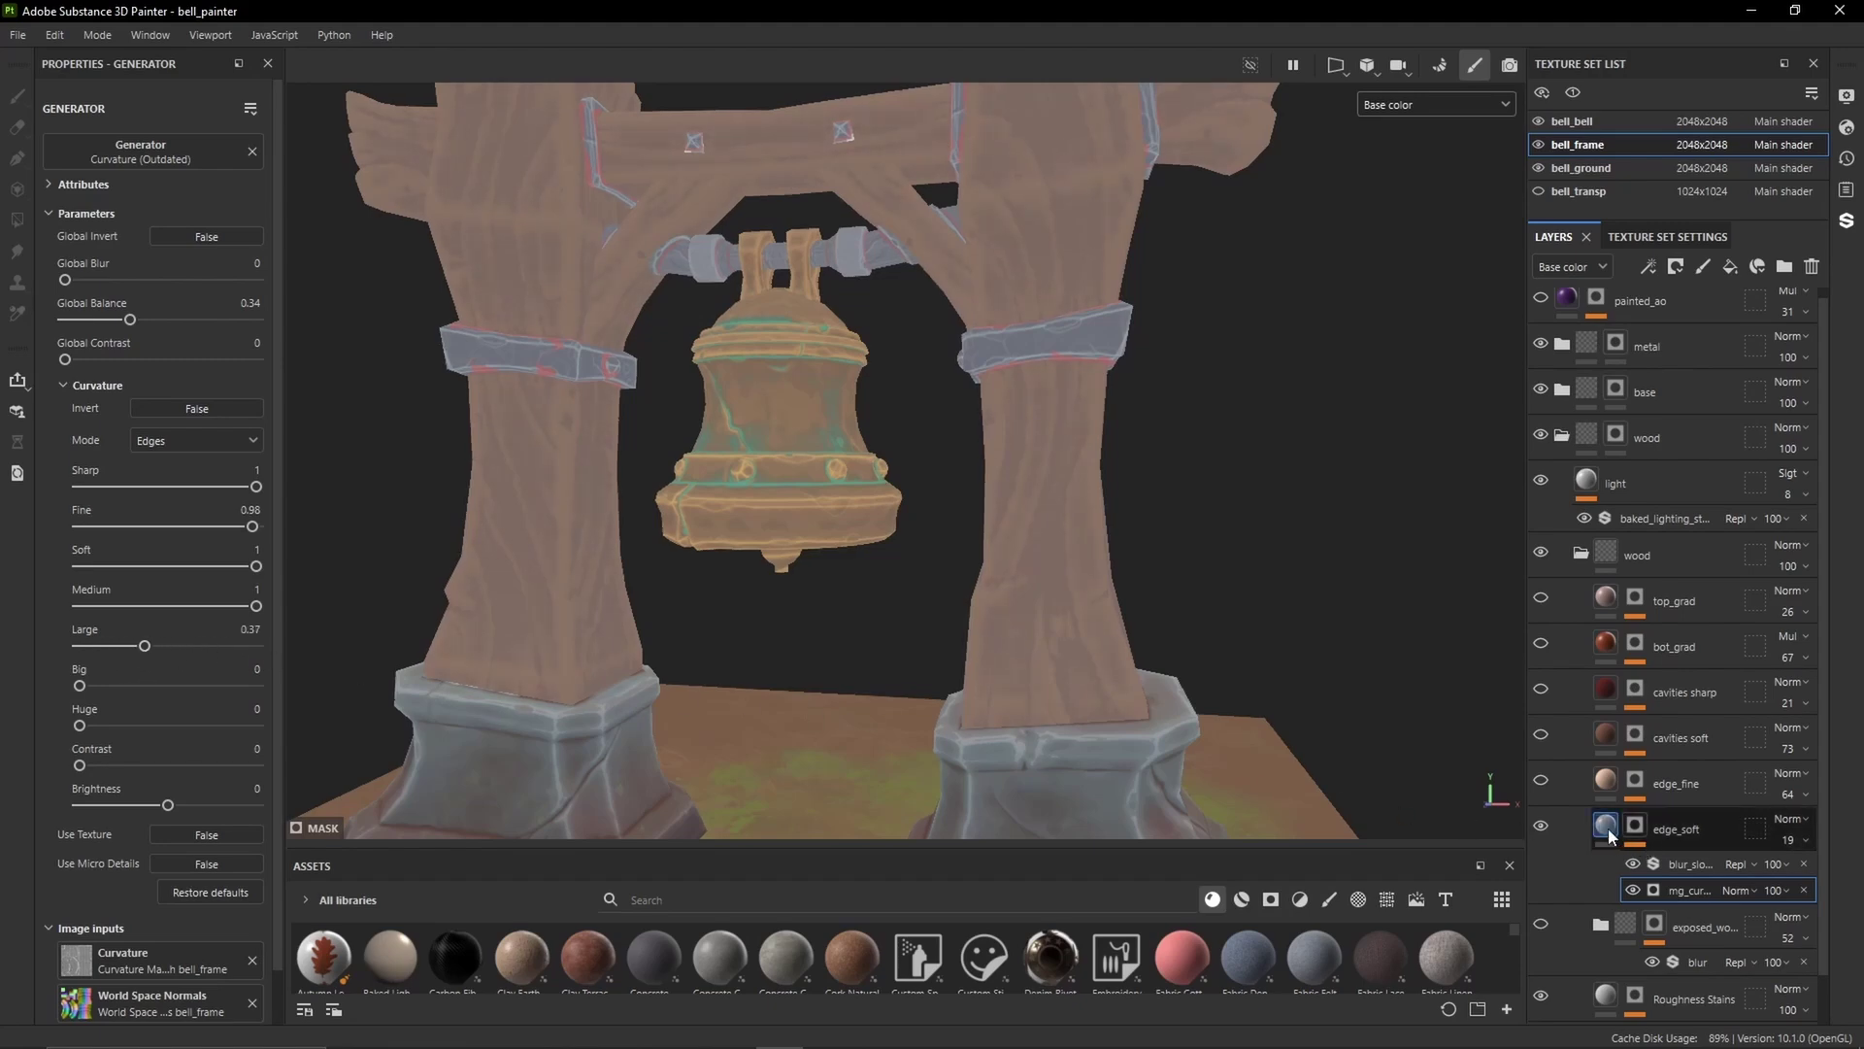
Show the edge_fine layer and test the global balance and curvature settings of its mask generator
click(1542, 781)
click(1607, 781)
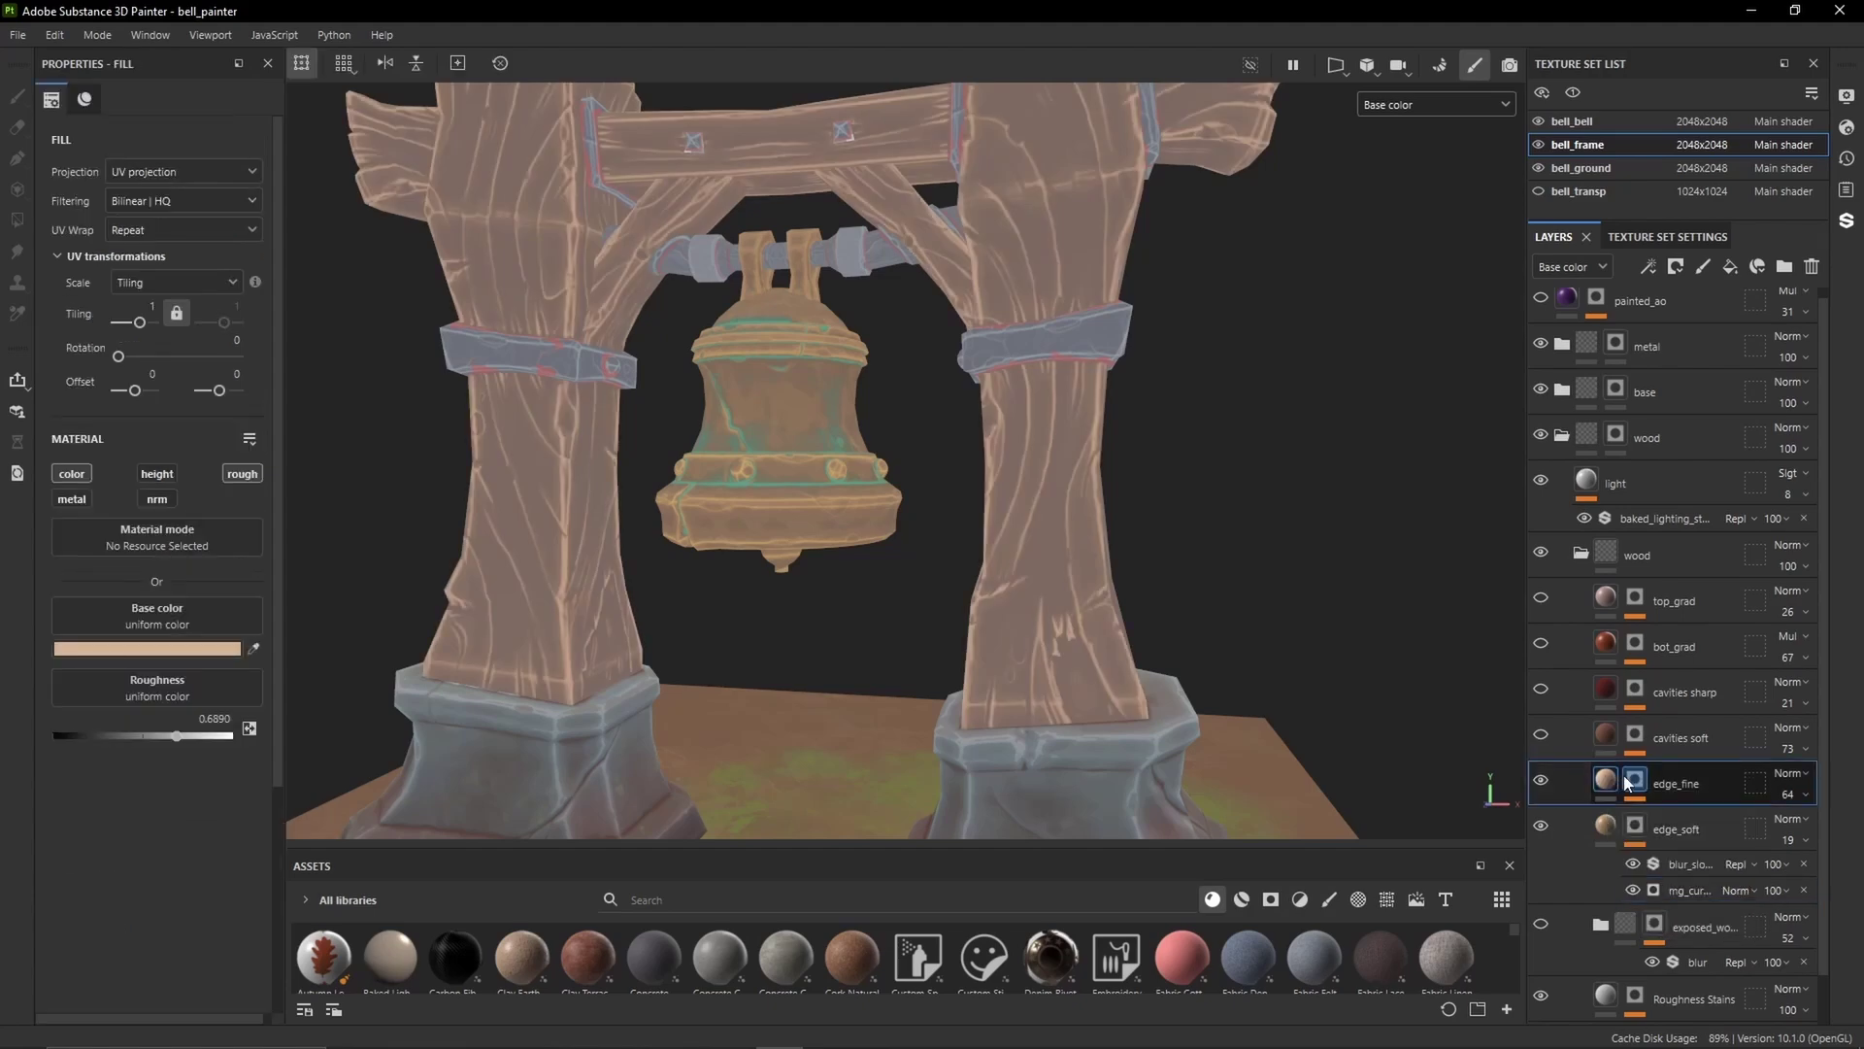
click(1634, 780)
click(1668, 818)
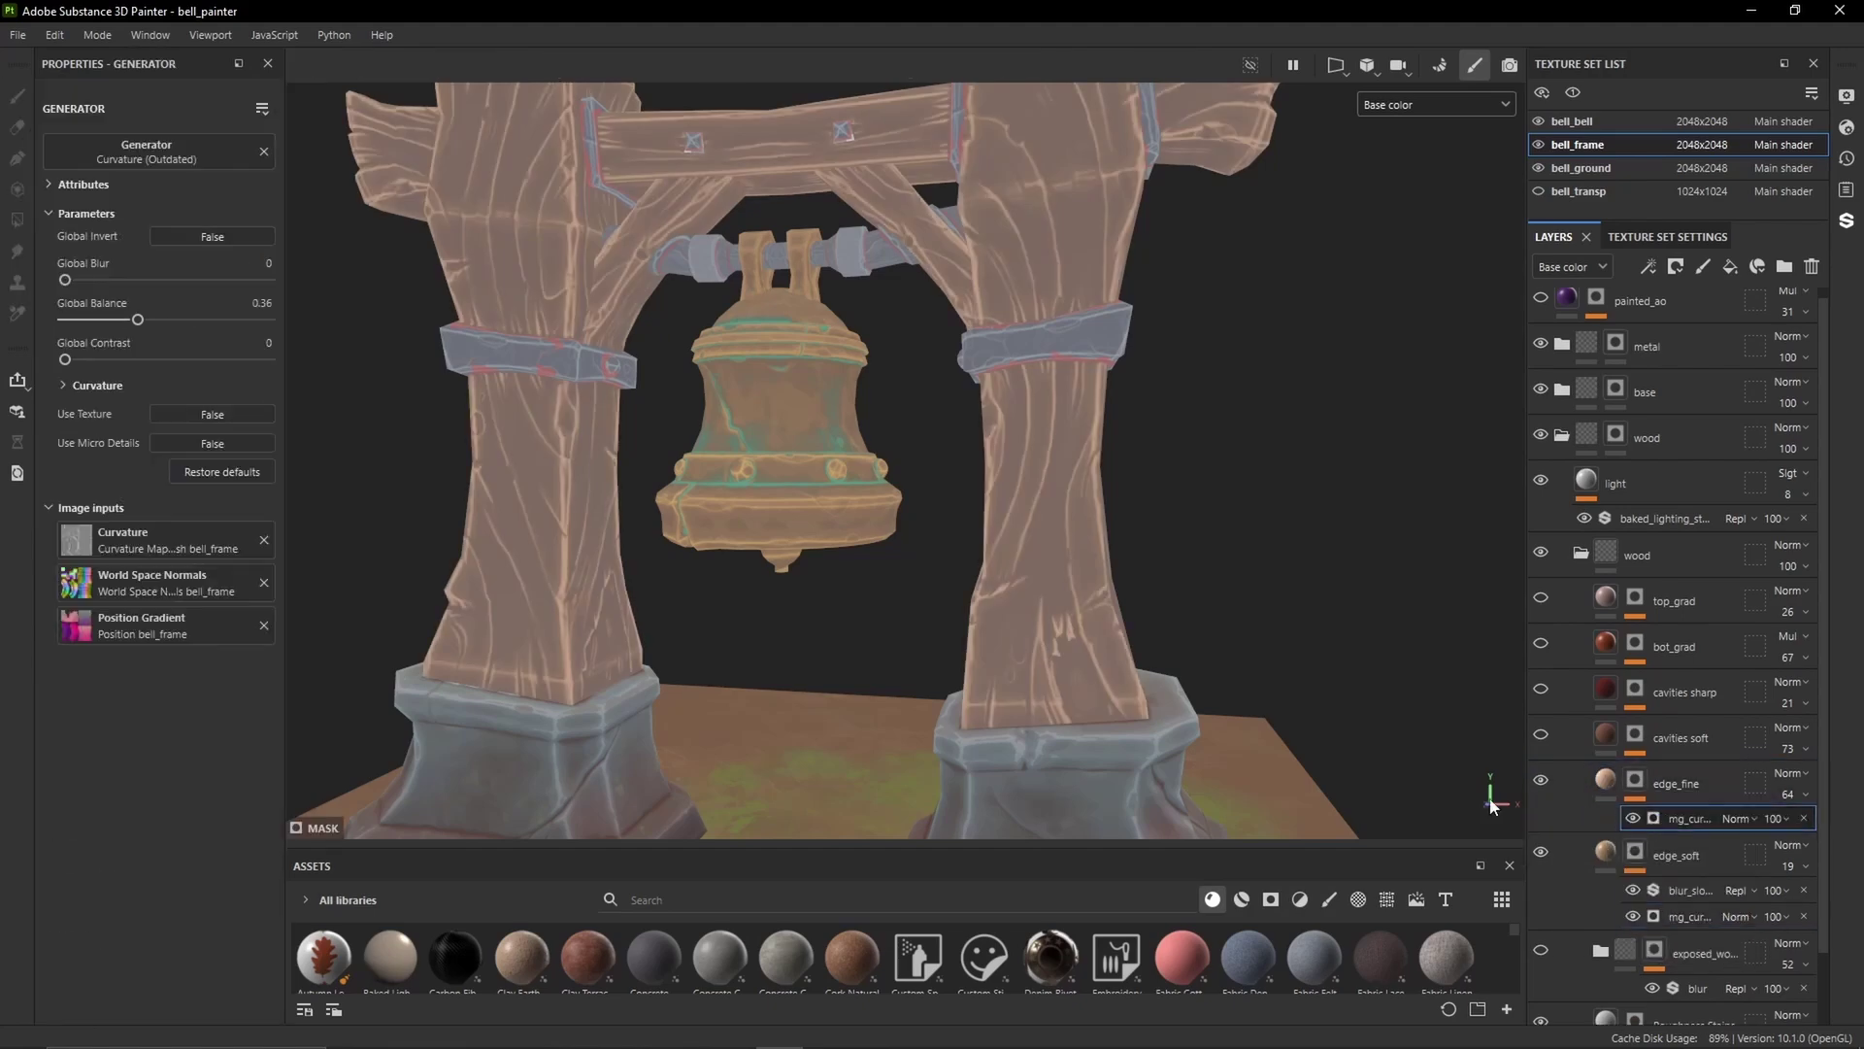
click(117, 382)
drag(137, 319, 107, 326)
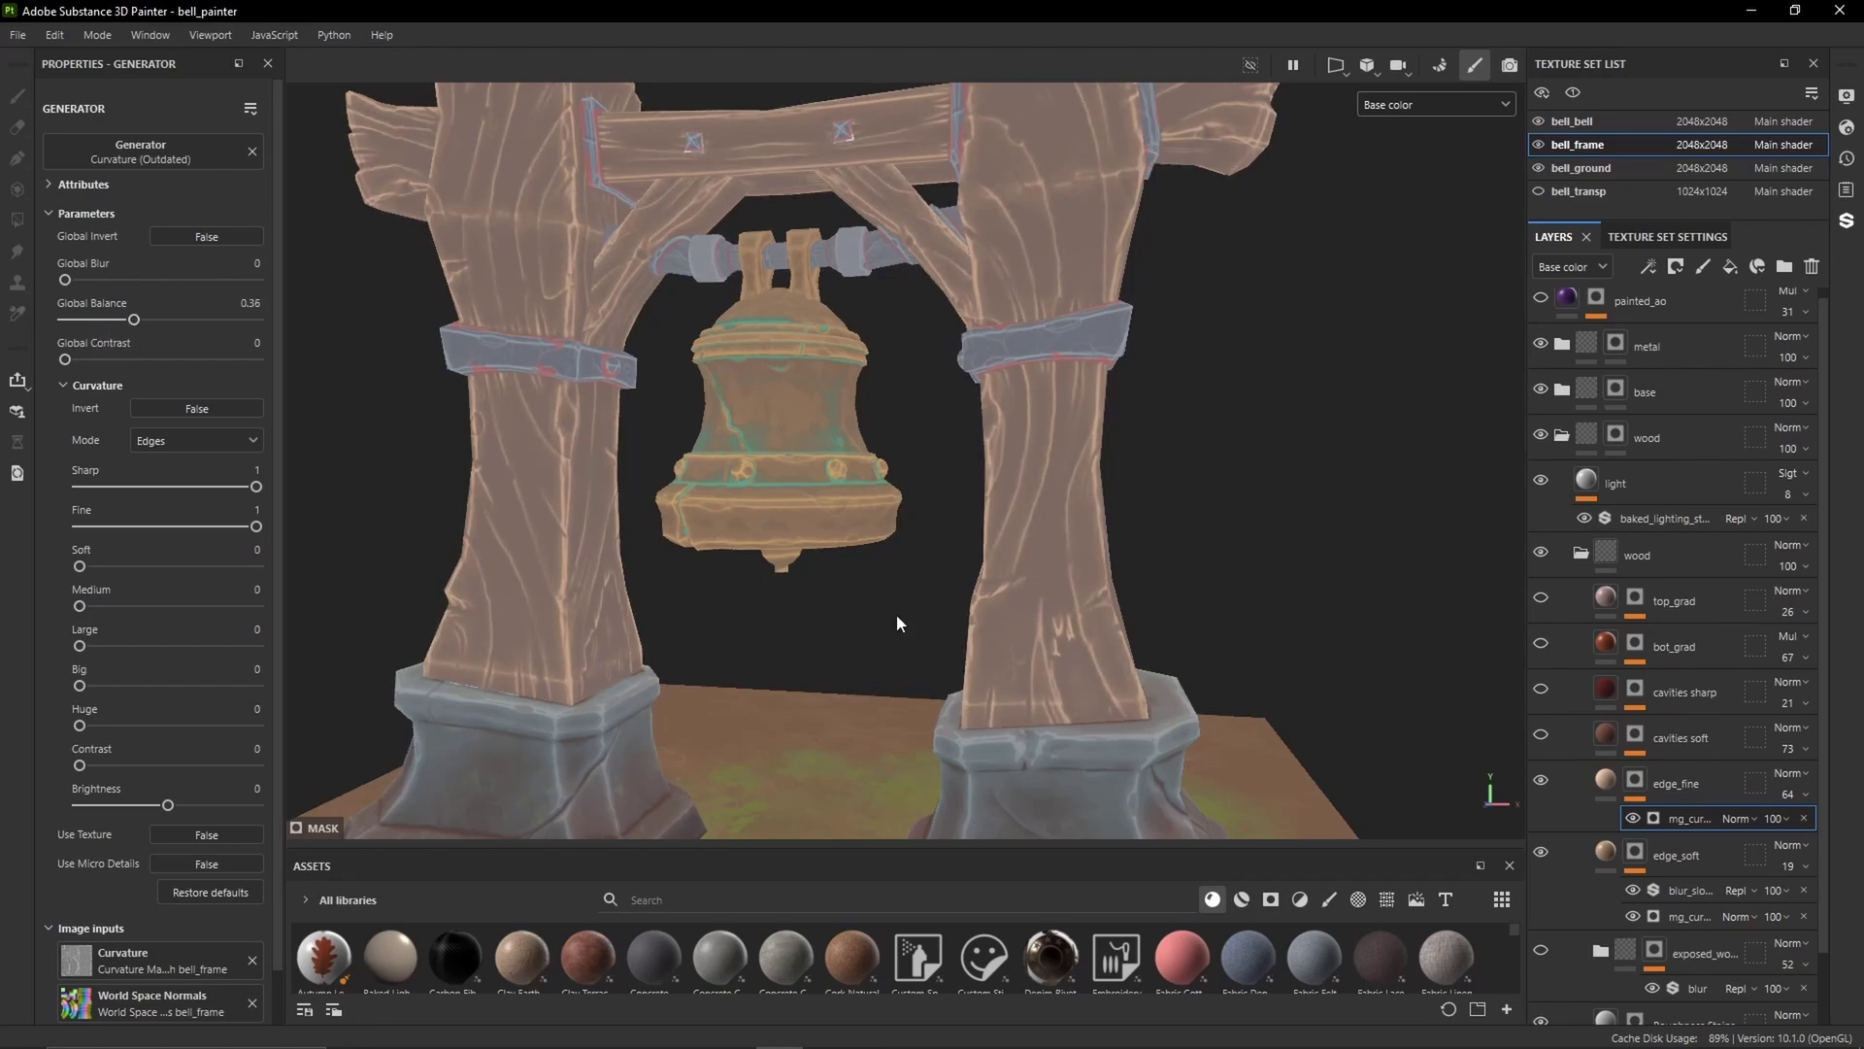
Show the cavities soft layer, check its mask generator's Cavities mode and test a lower Medium curvature amount
click(1541, 734)
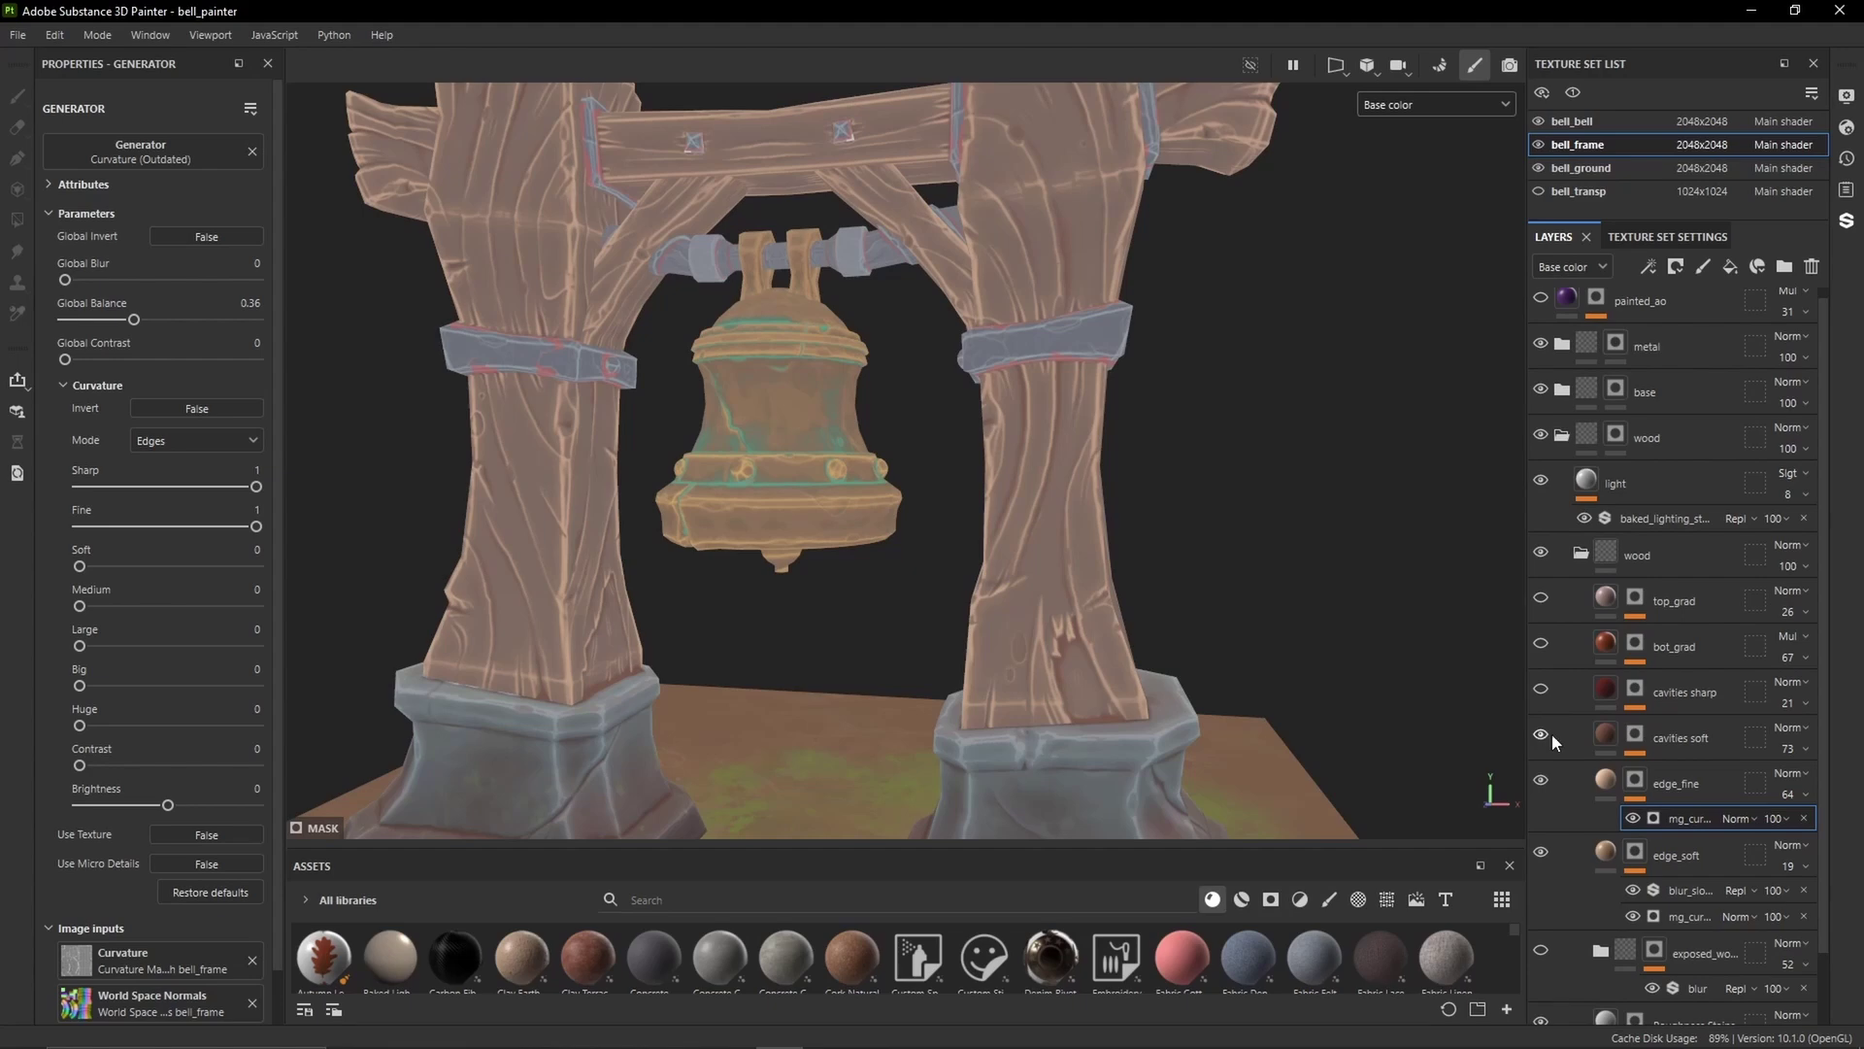
click(1636, 735)
click(1655, 773)
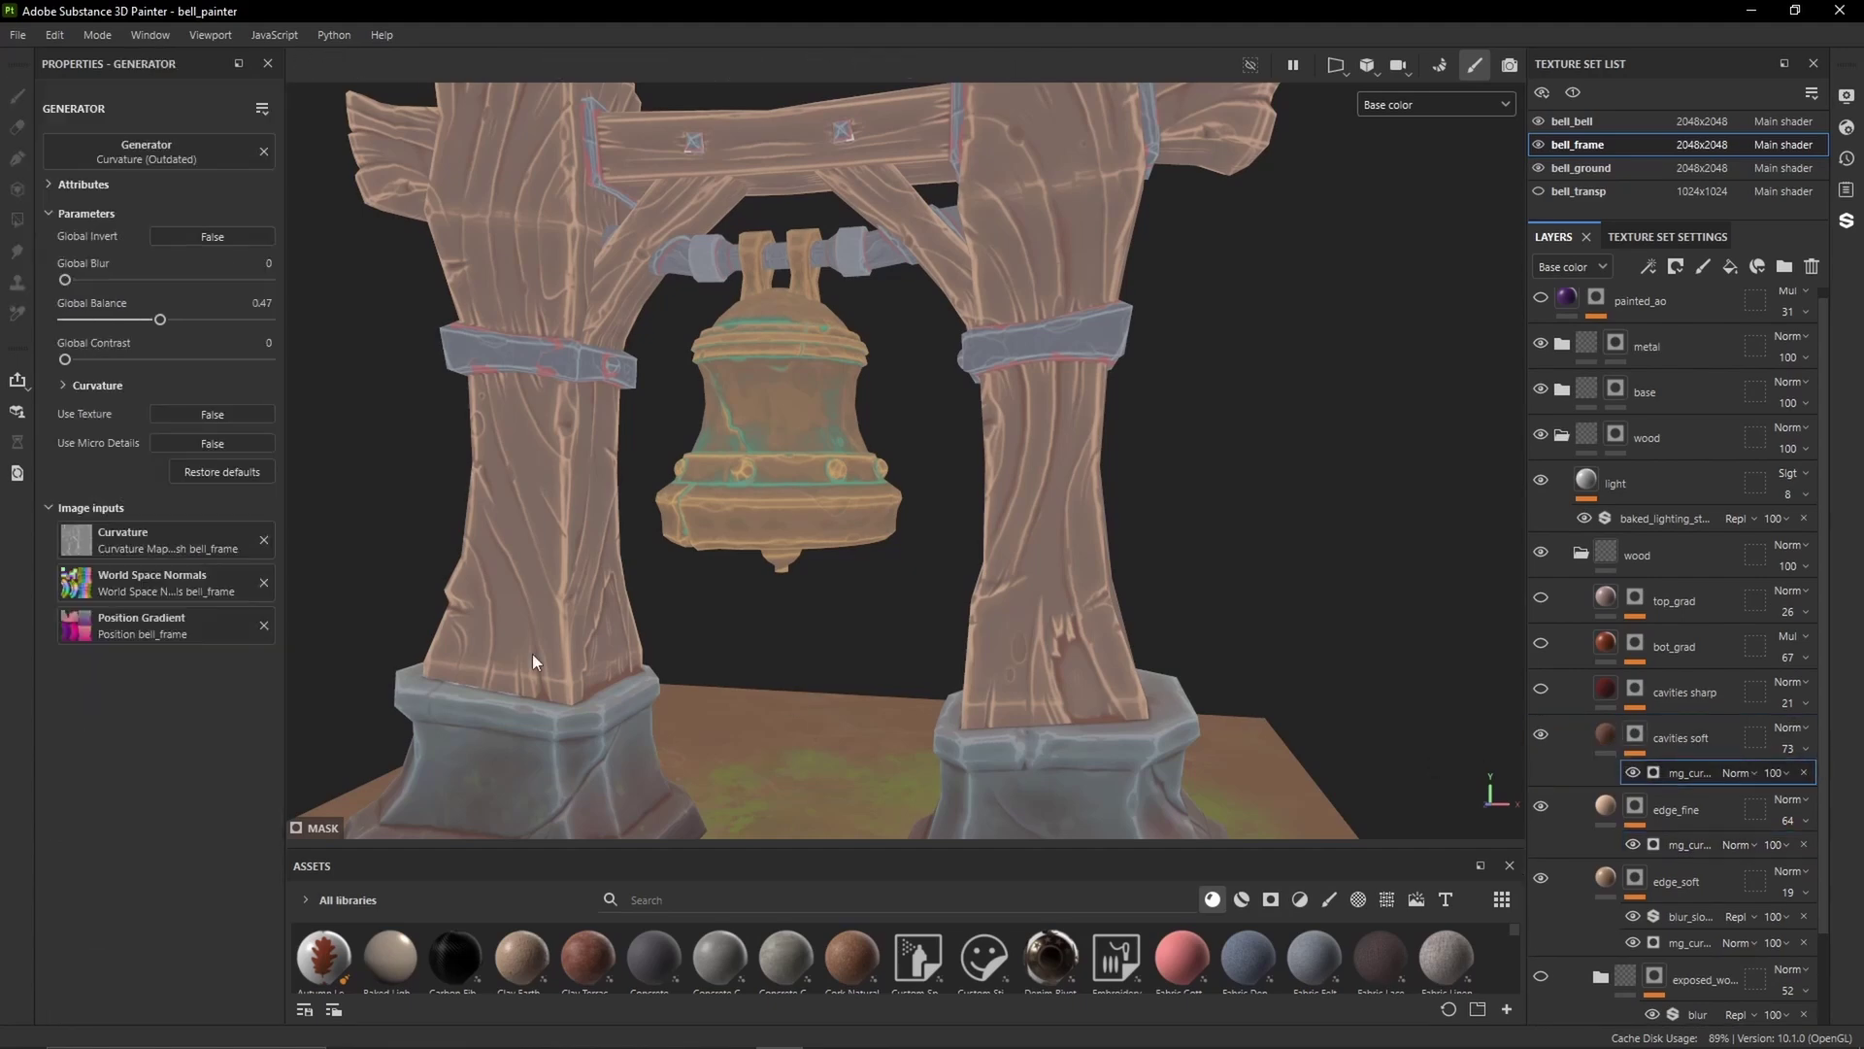
click(79, 388)
click(216, 442)
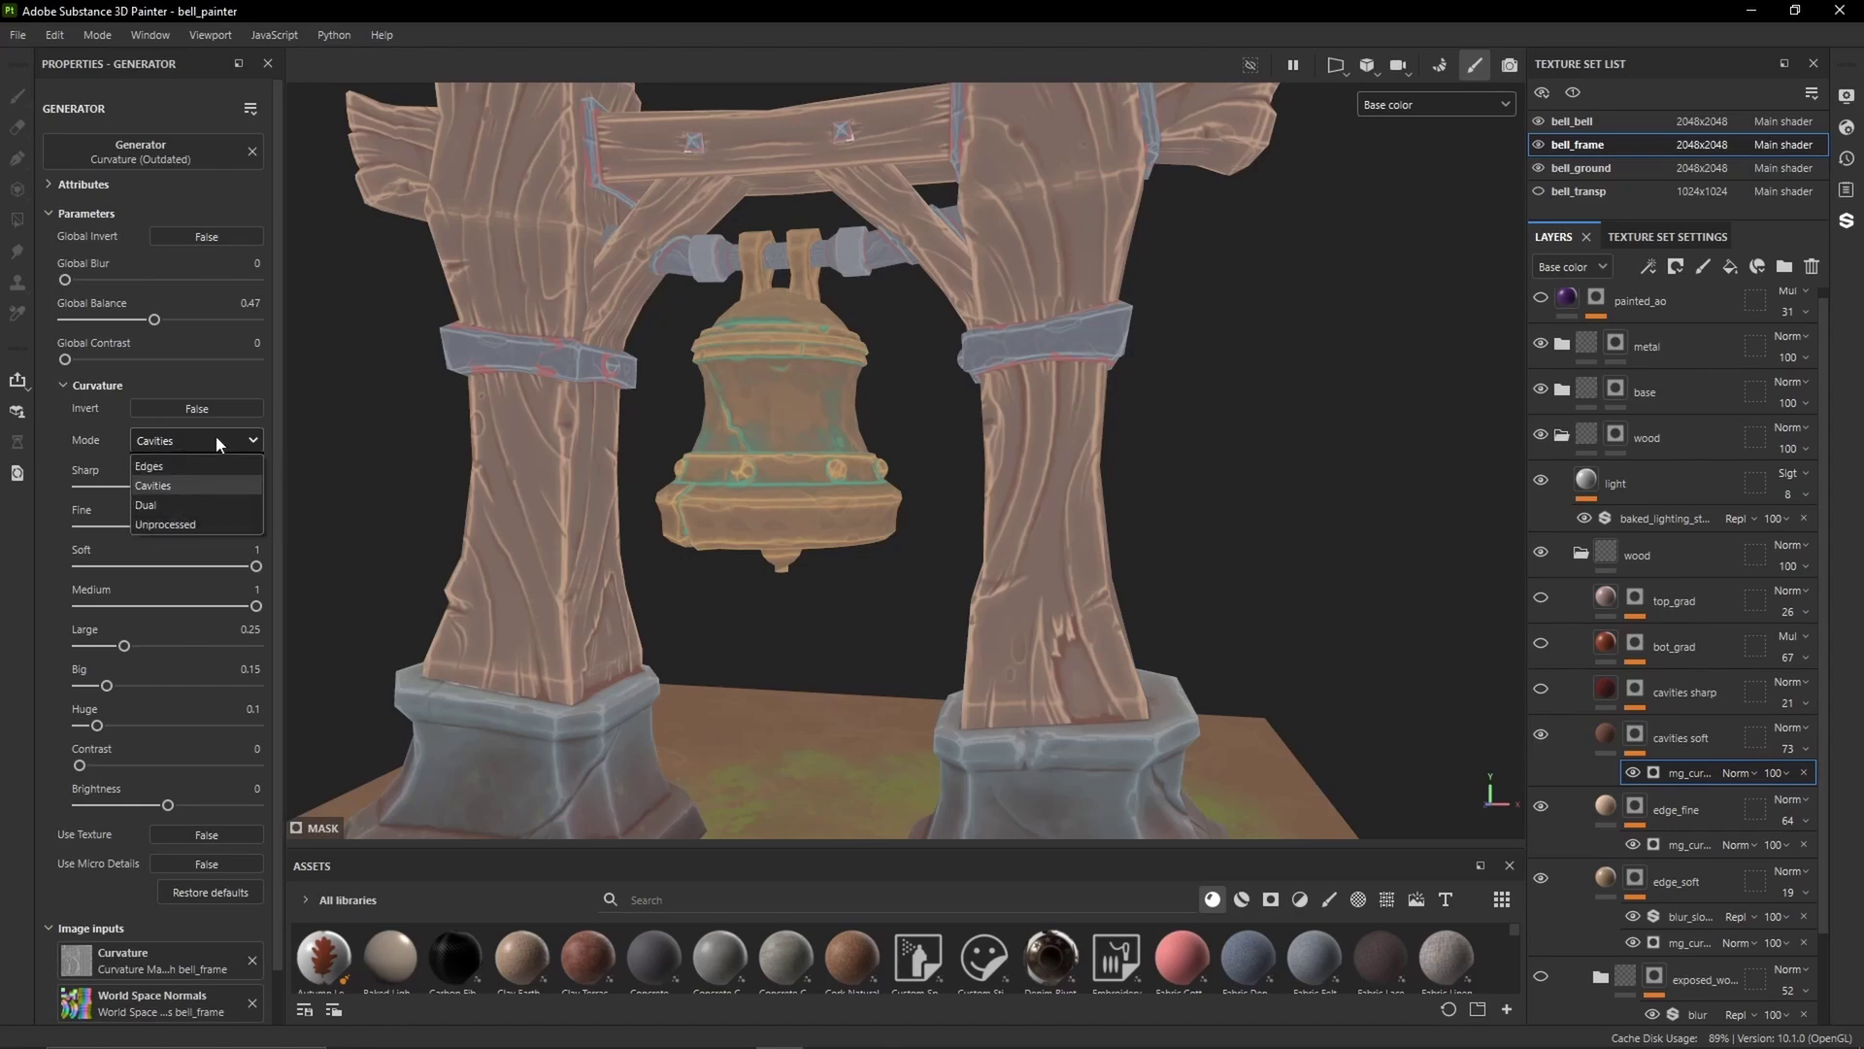
click(215, 434)
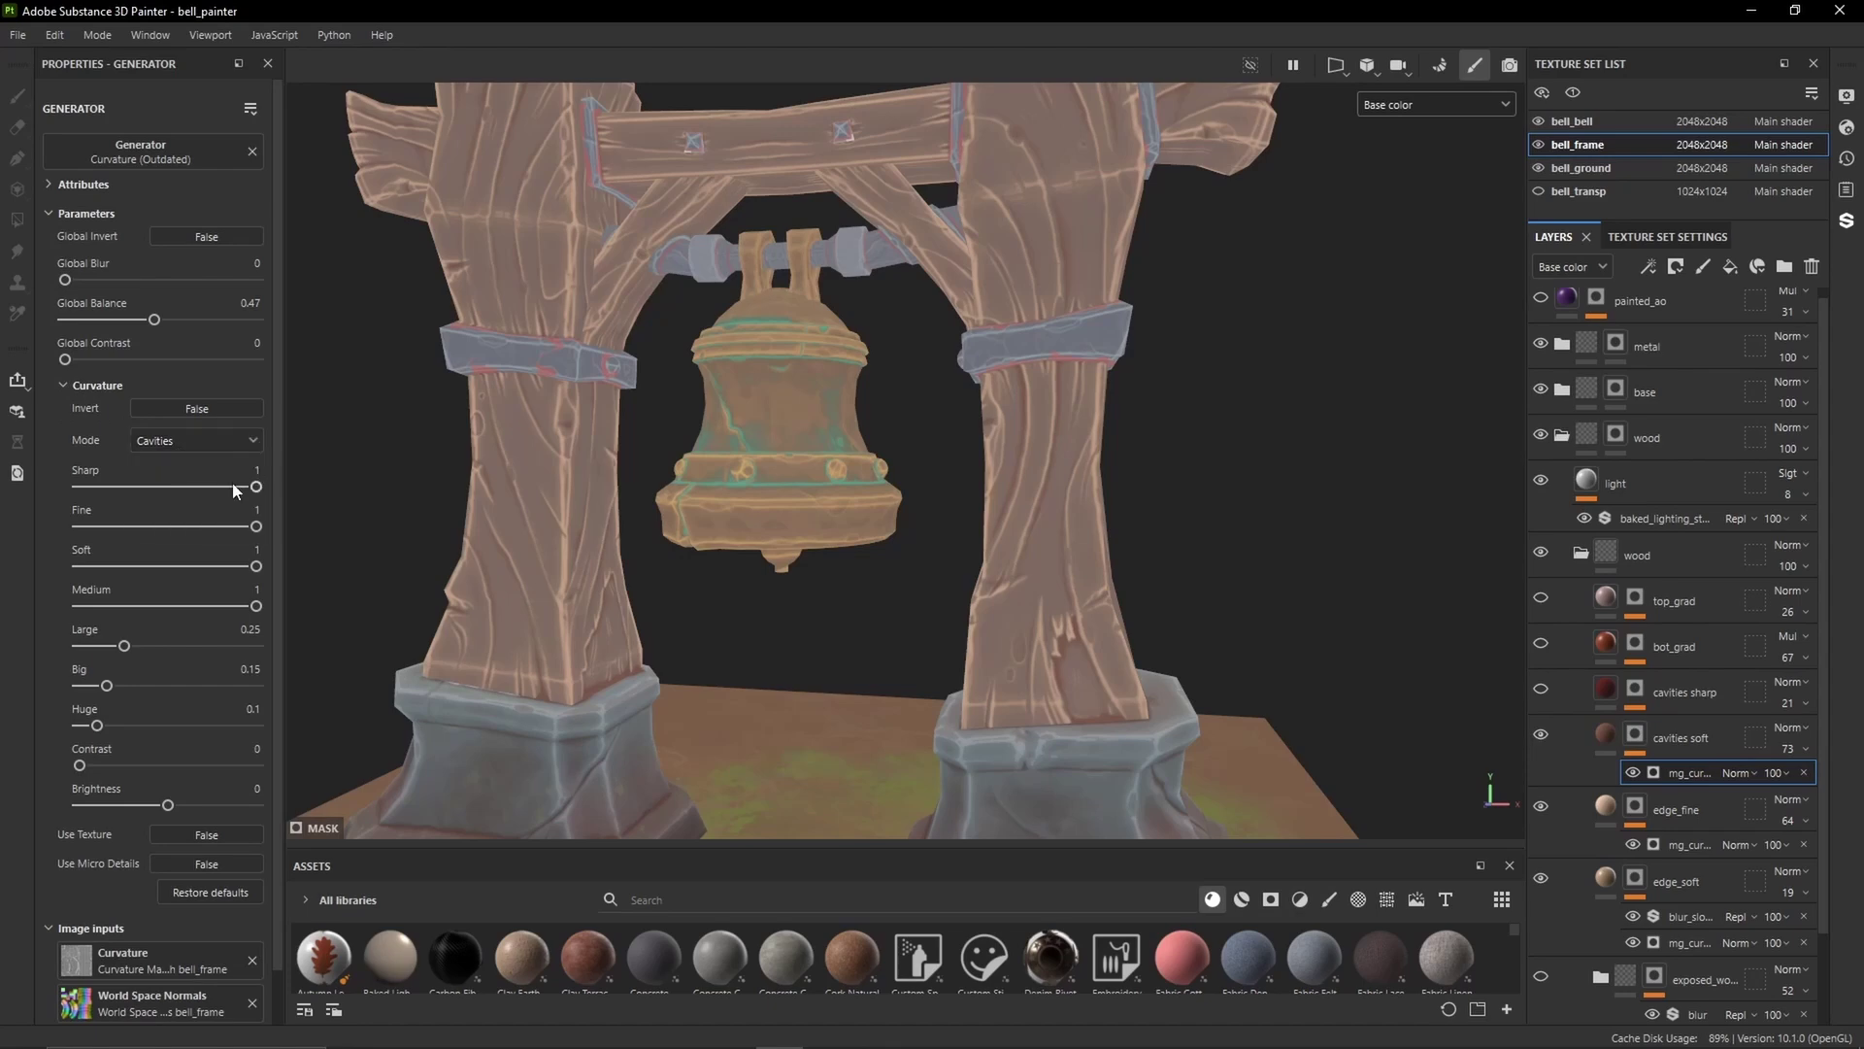
drag(256, 606, 10, 614)
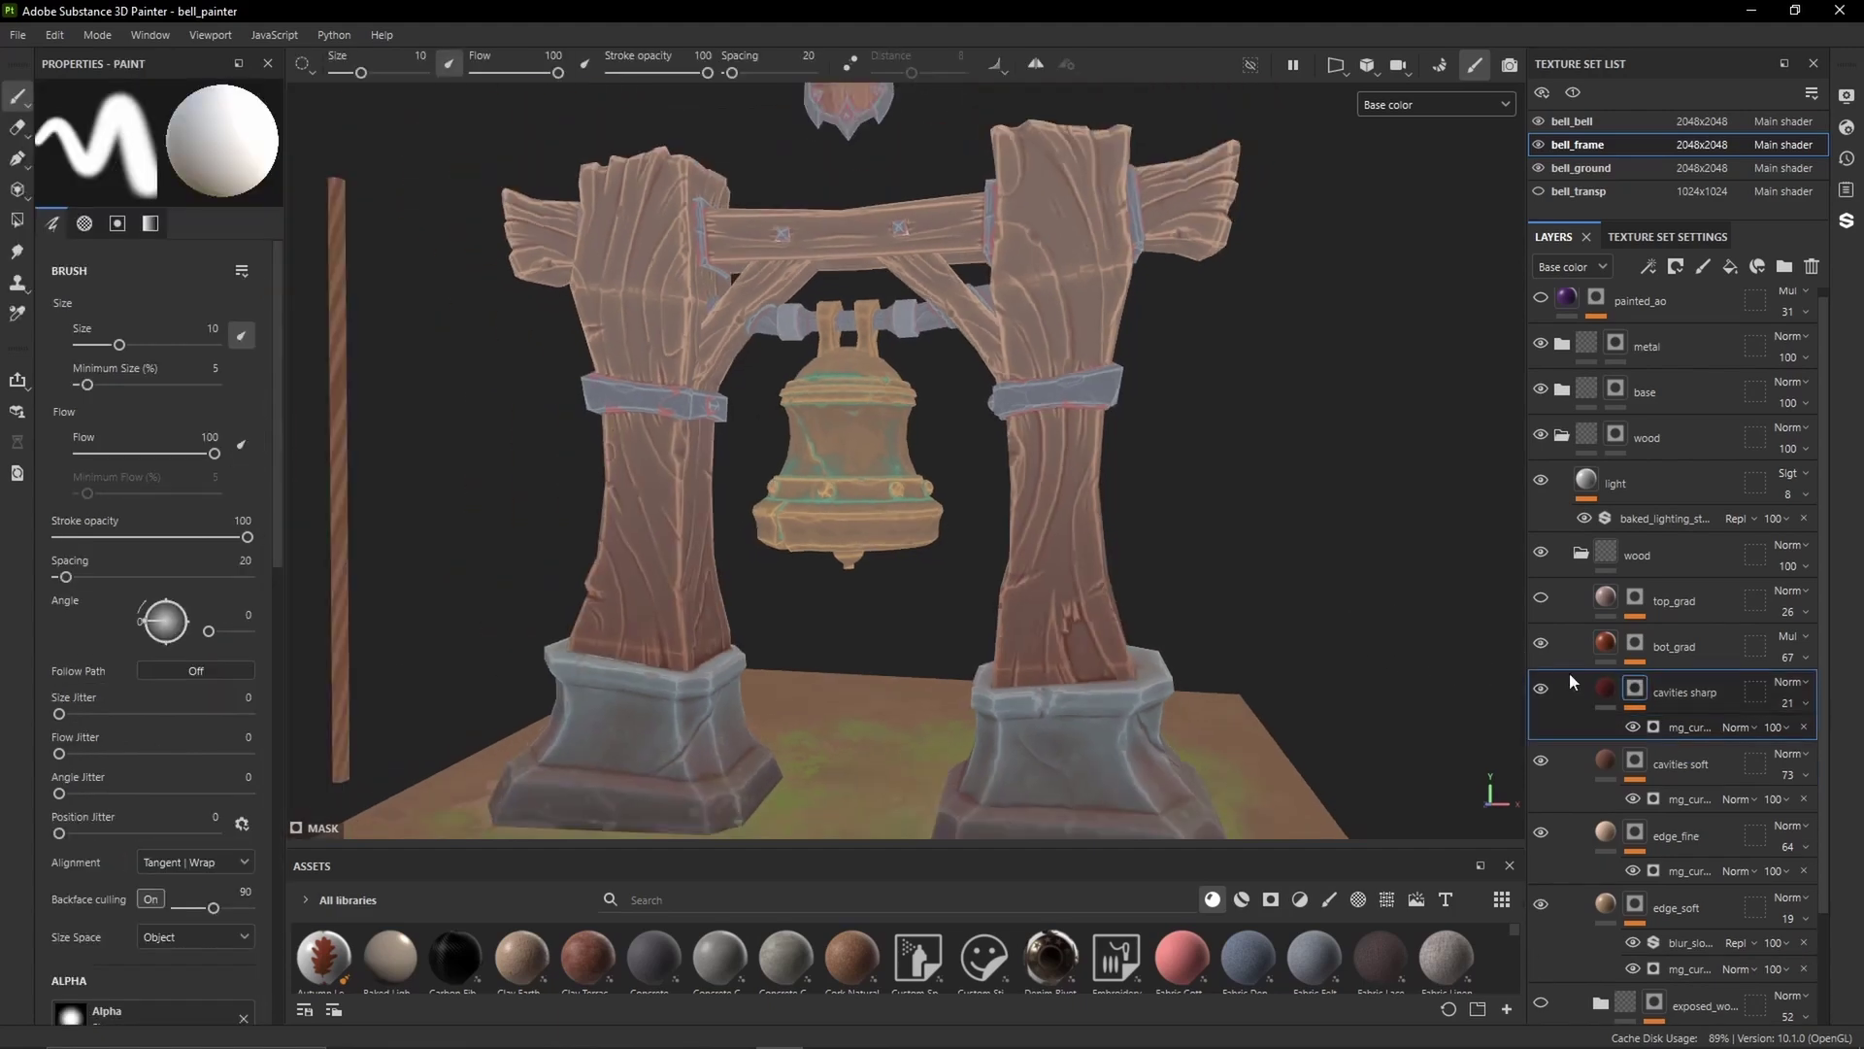
Test the global invert on the bot_grad mask's Position generator, keep it inverted and set global balance to 0.67 and contrast to 0.49
click(1631, 645)
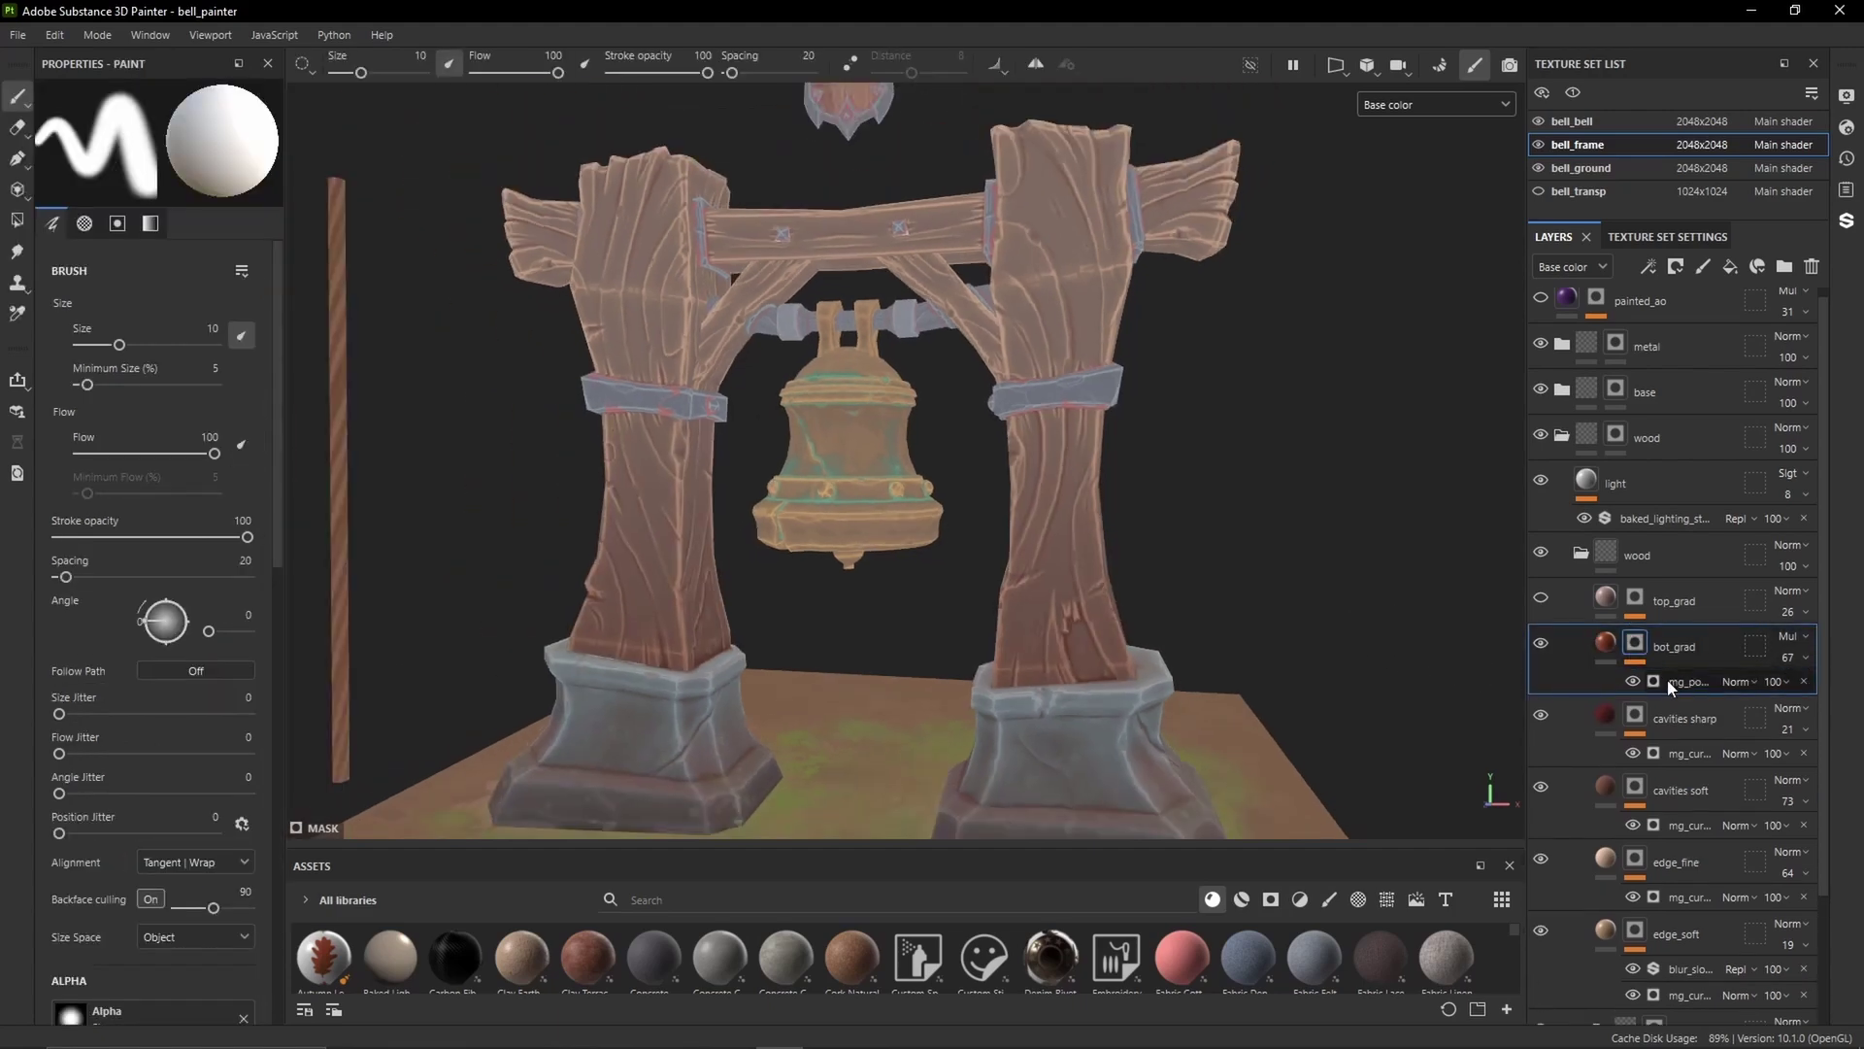
click(1668, 679)
click(184, 163)
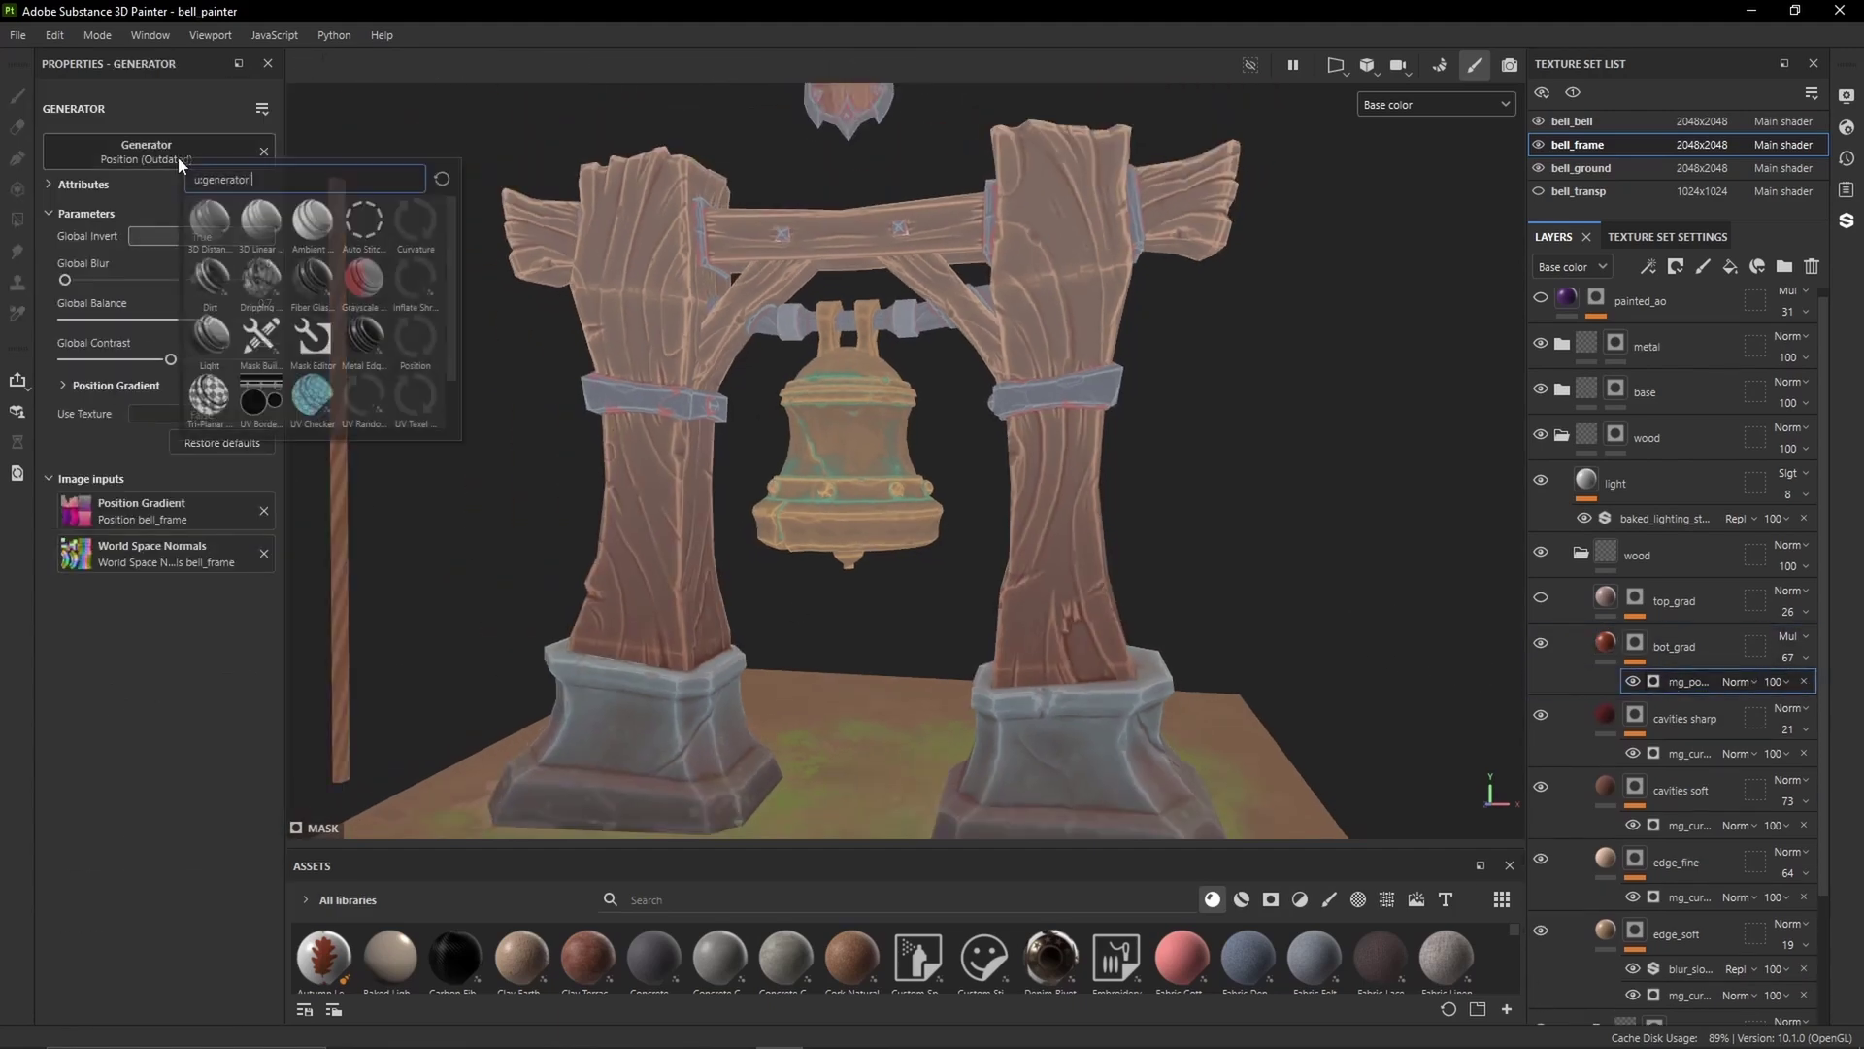
mouse_move(428, 342)
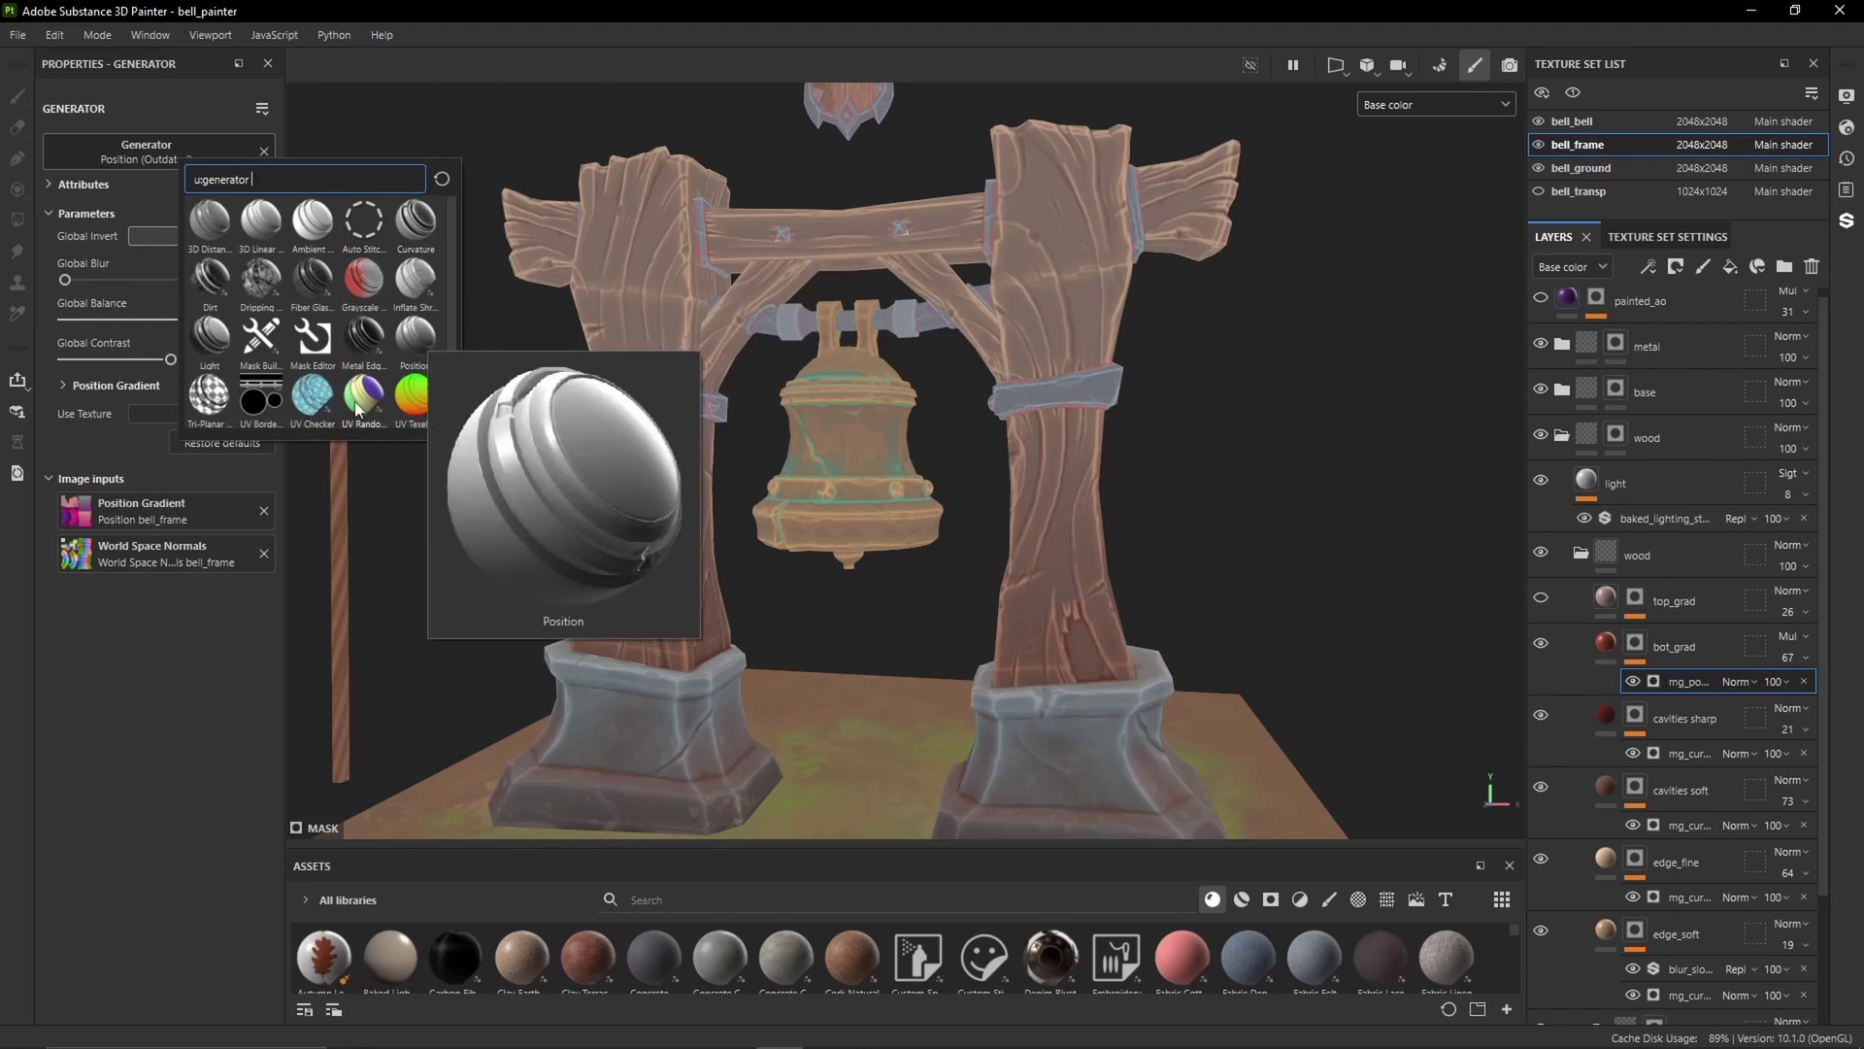
click(230, 670)
click(182, 237)
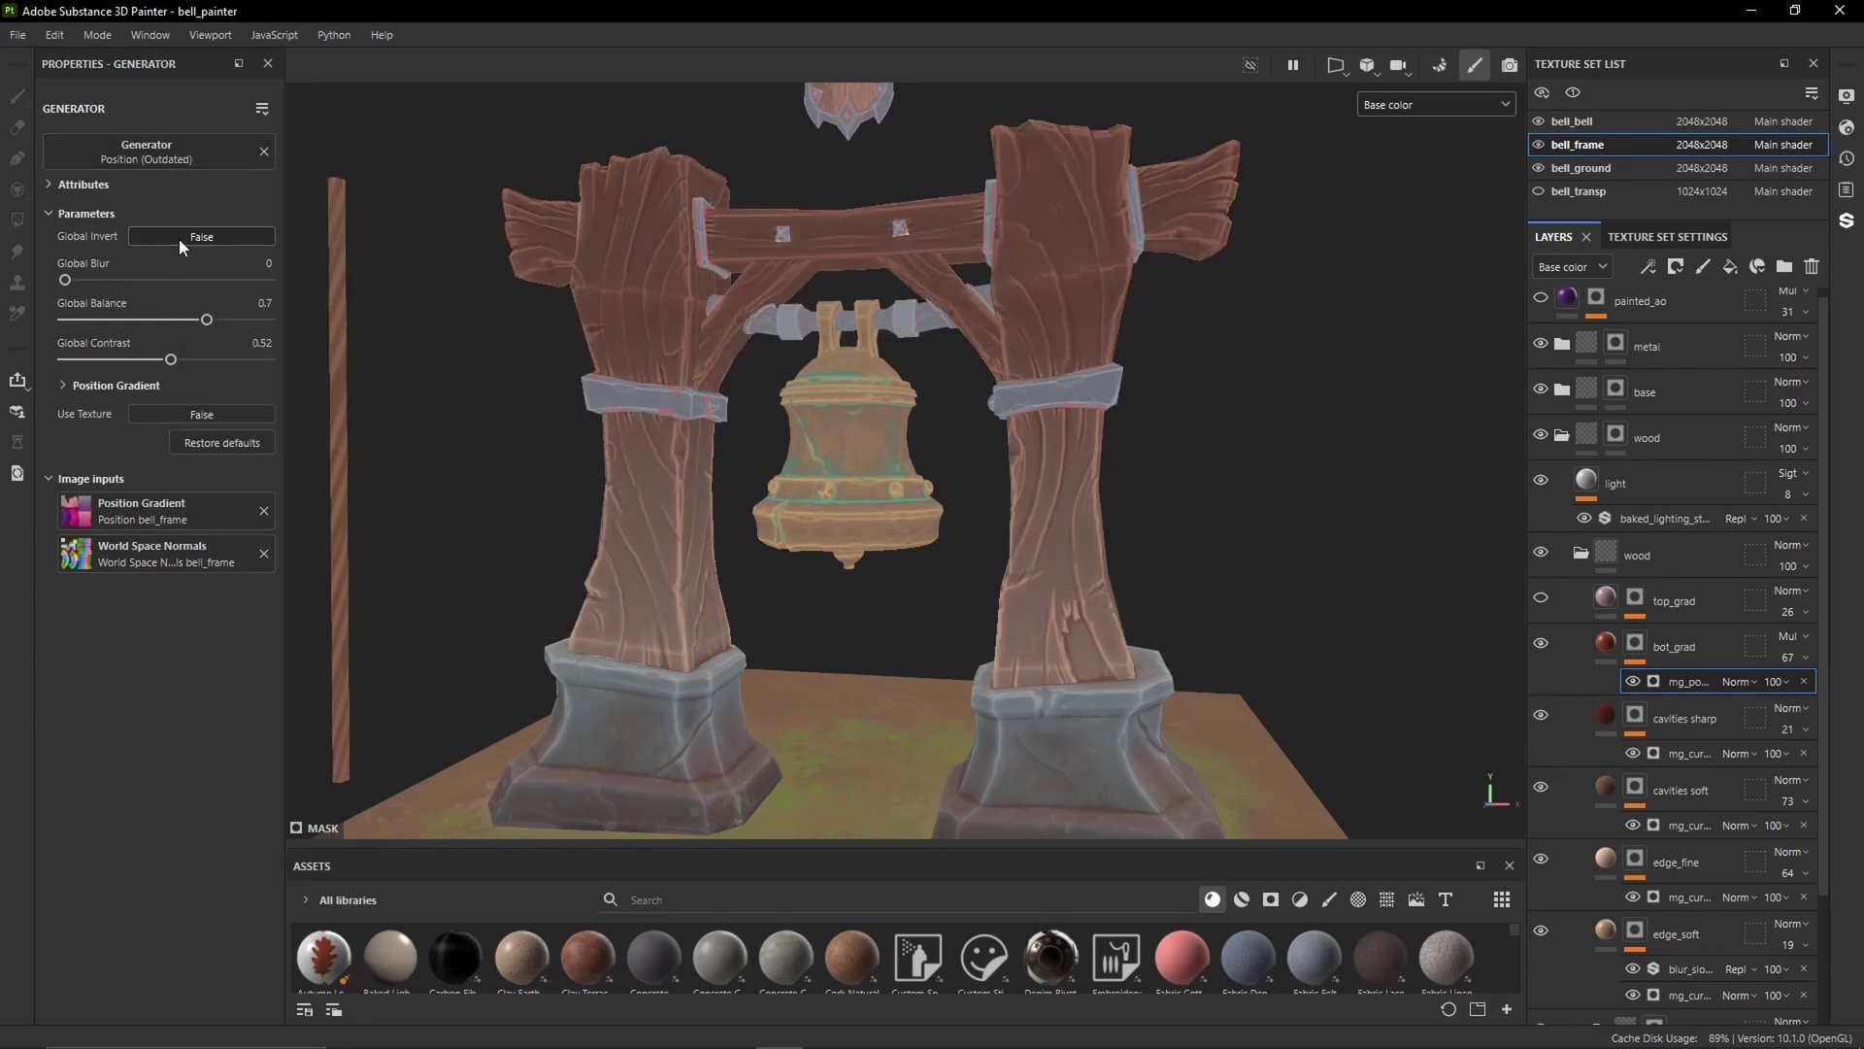
click(183, 240)
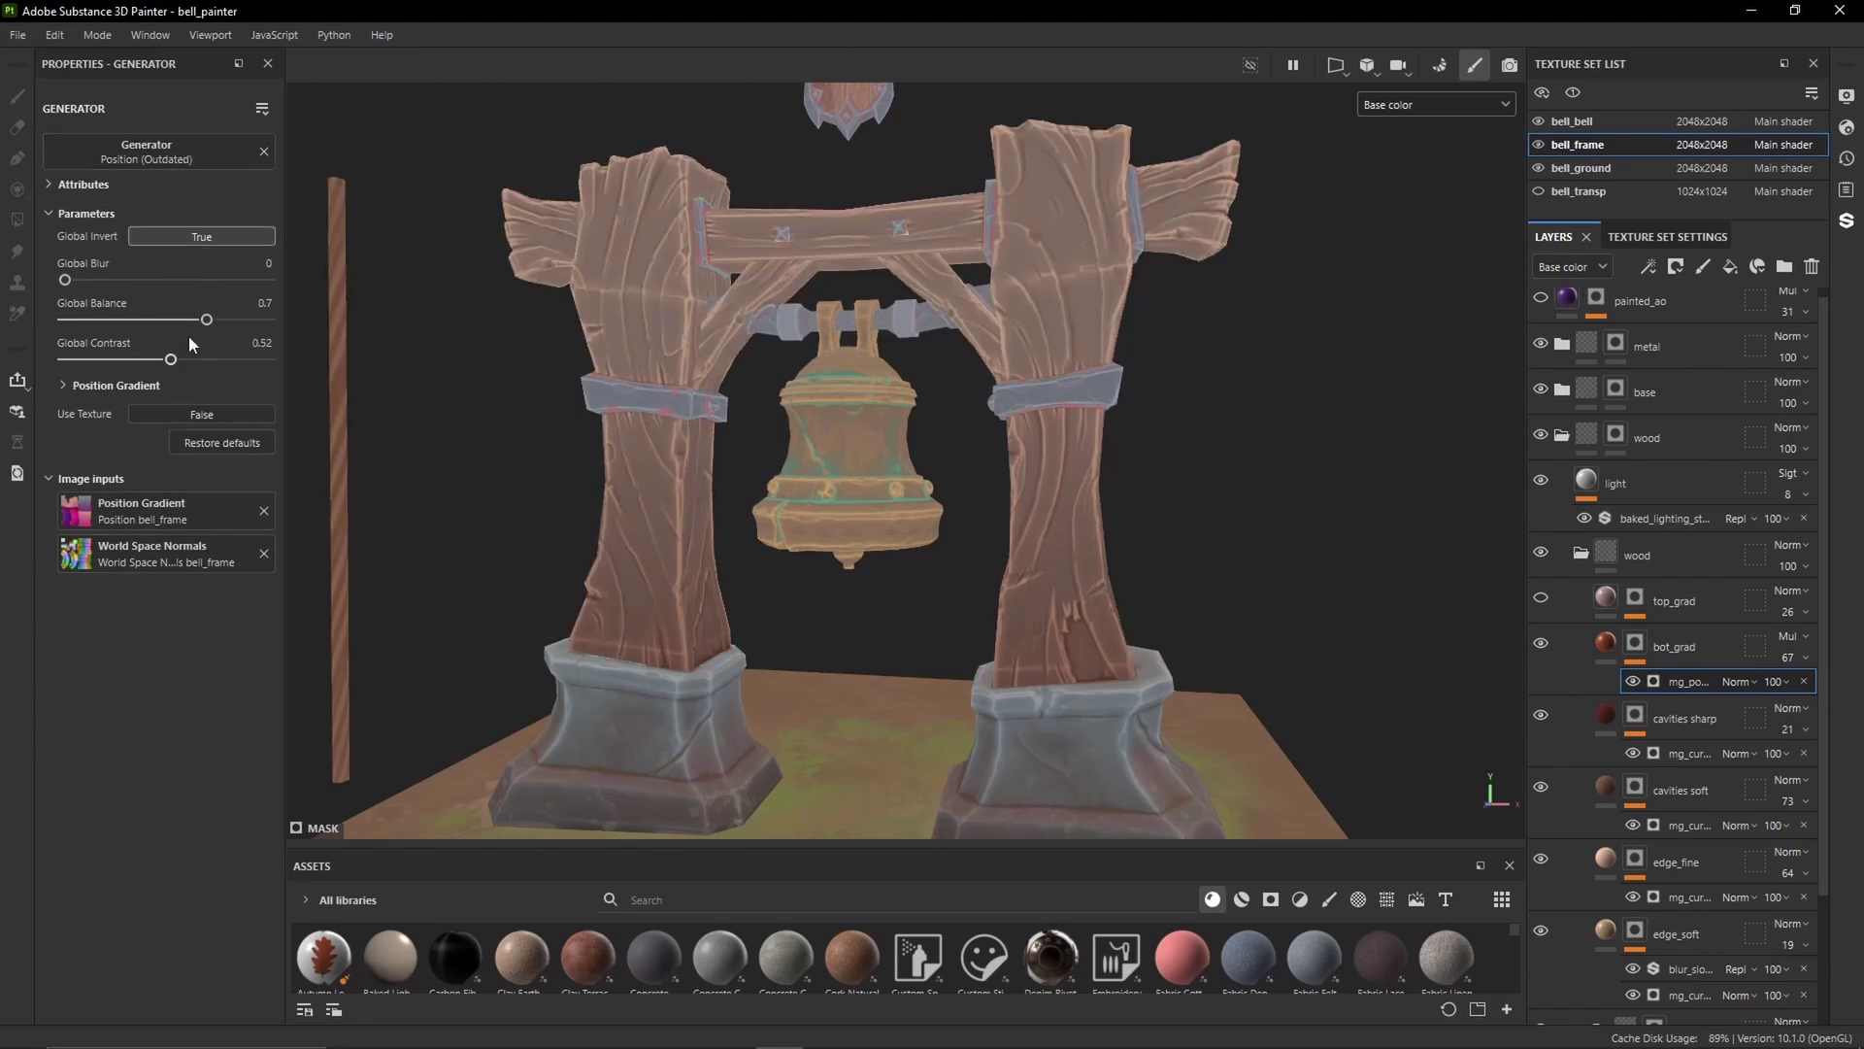
drag(62, 363, 219, 369)
Show the top_grad layer and select its fill for editing
click(1540, 598)
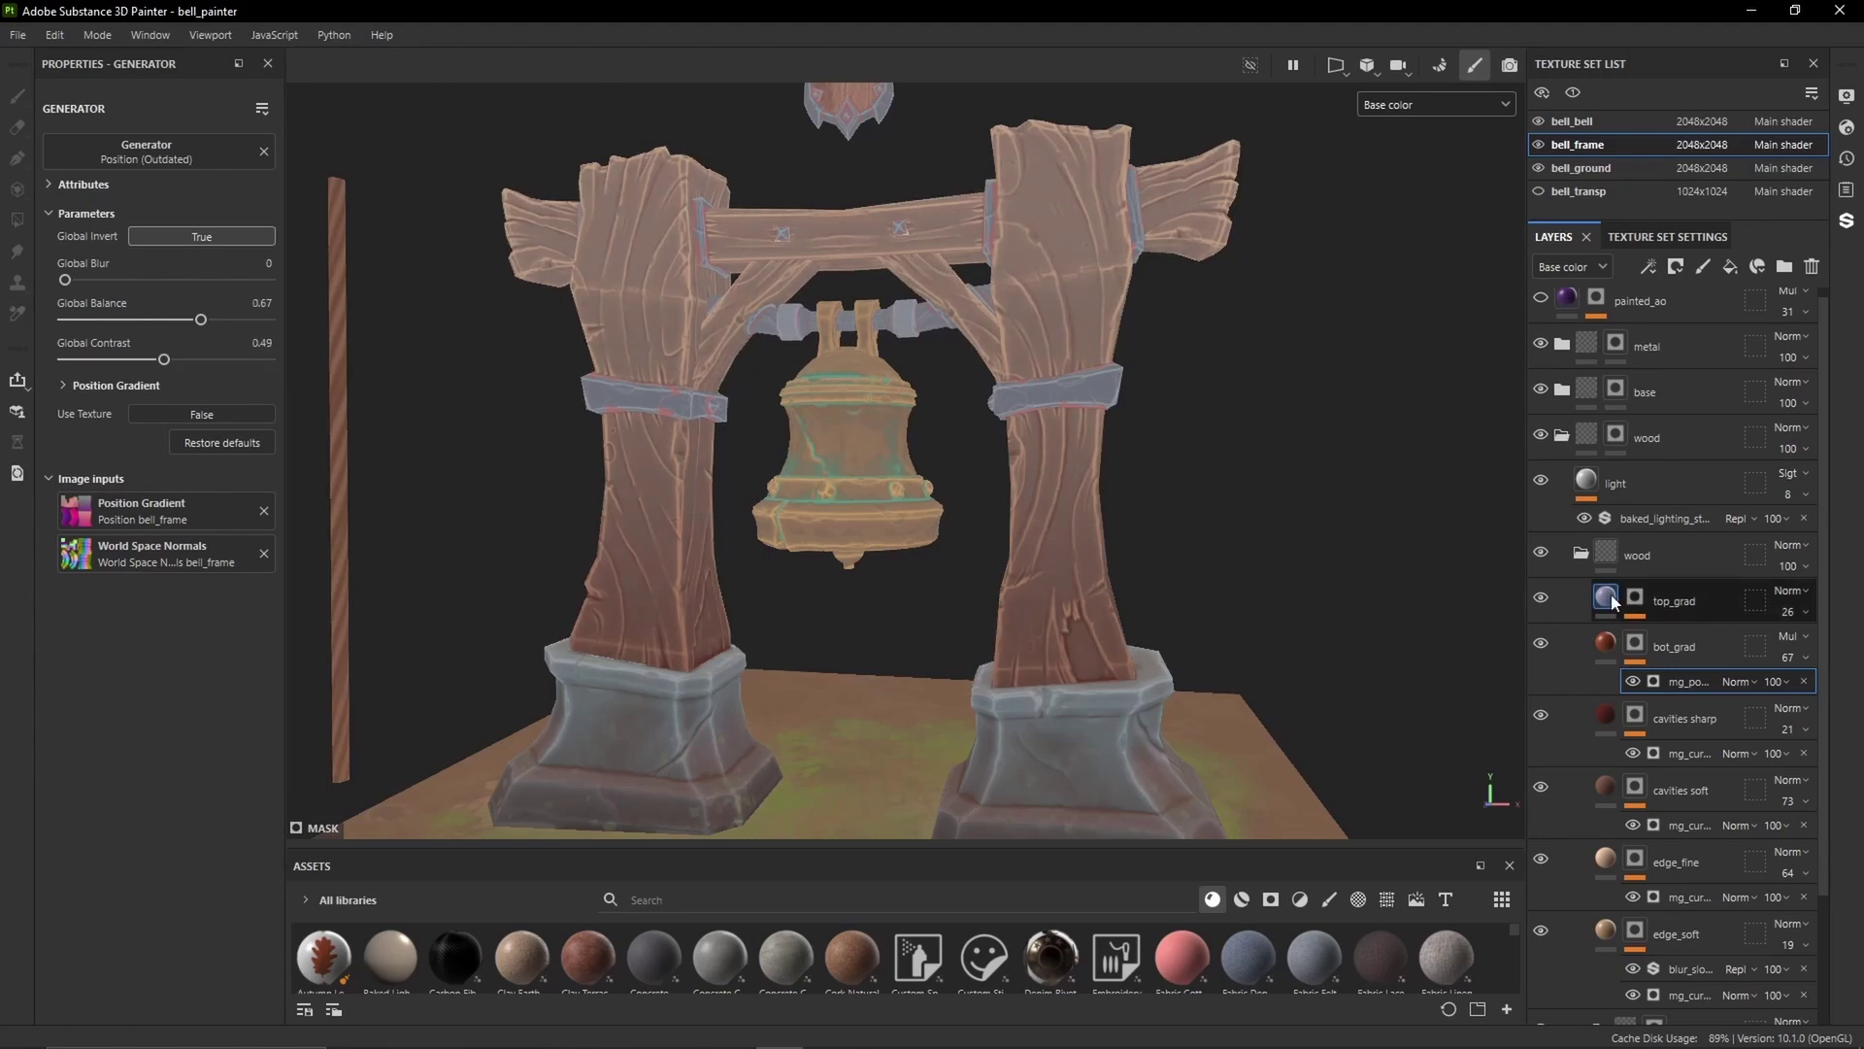
click(1604, 597)
Try saturated red FF0132 as the top_grad layer's base color, undo it and check the whole bell frame
click(186, 649)
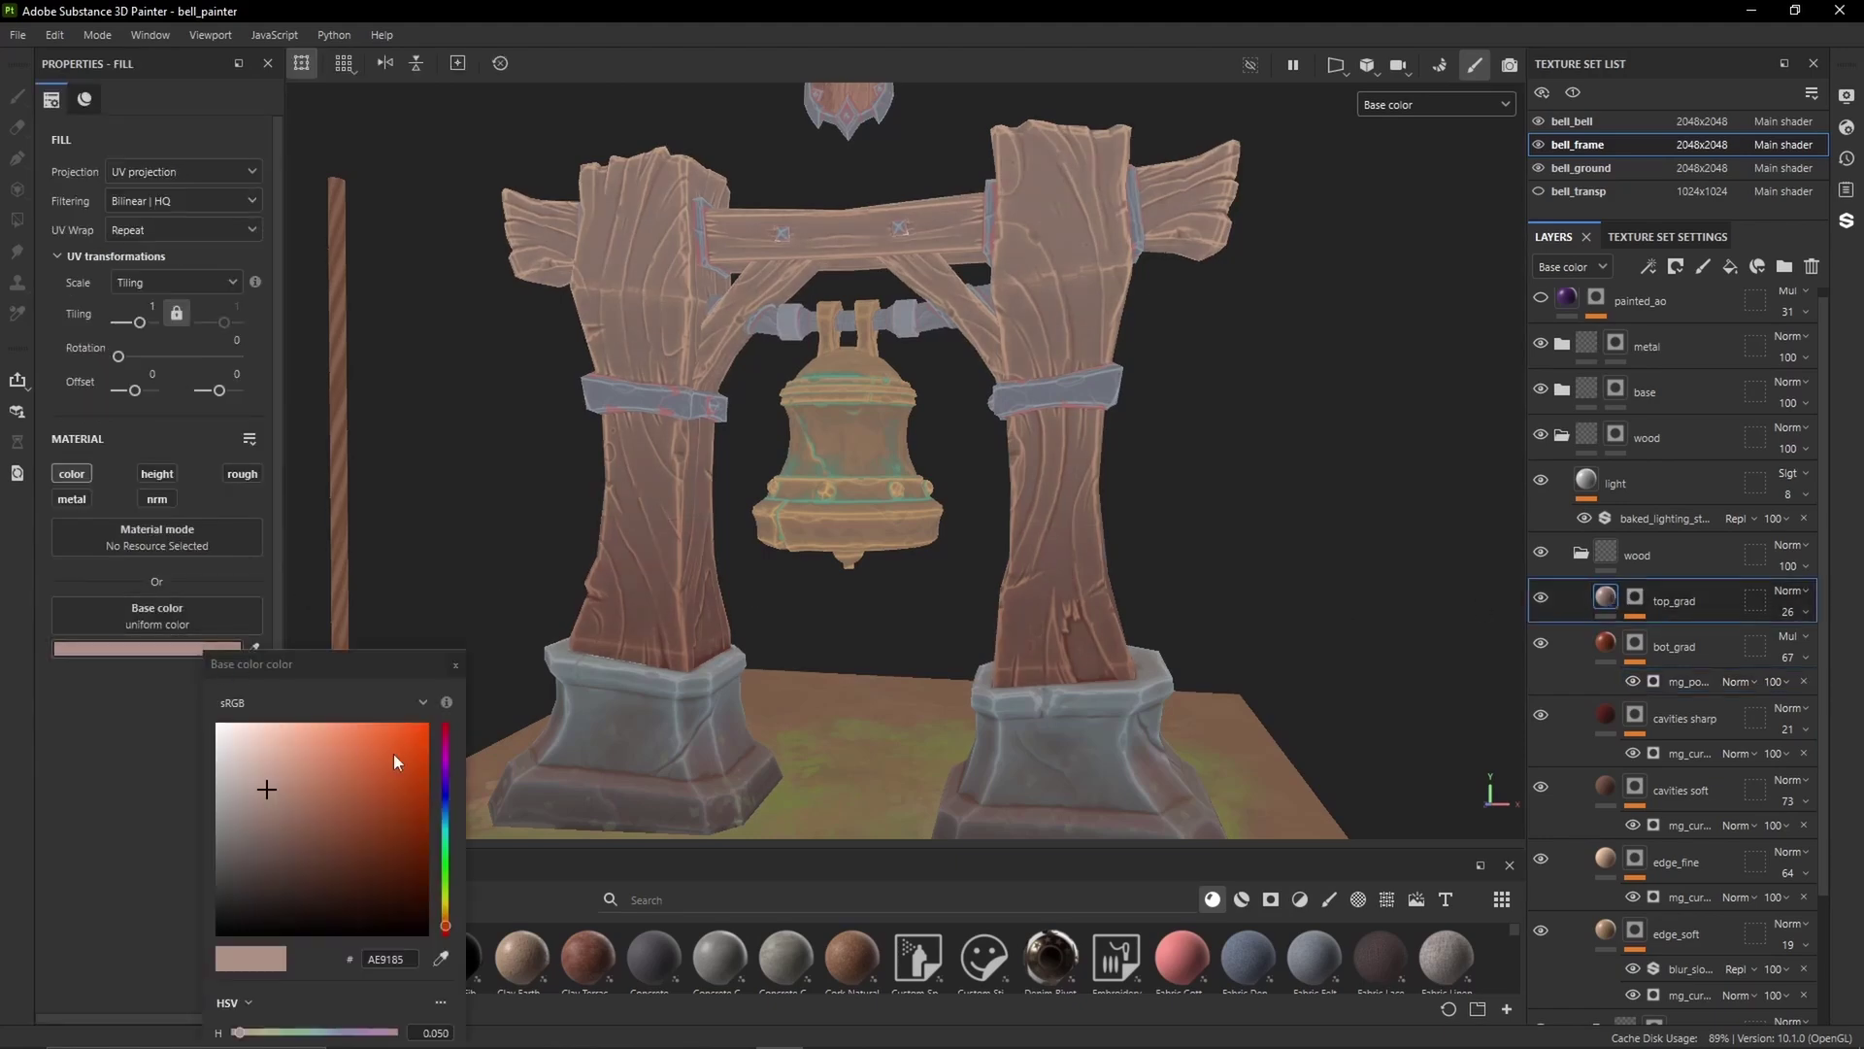
click(443, 732)
drag(418, 725, 433, 703)
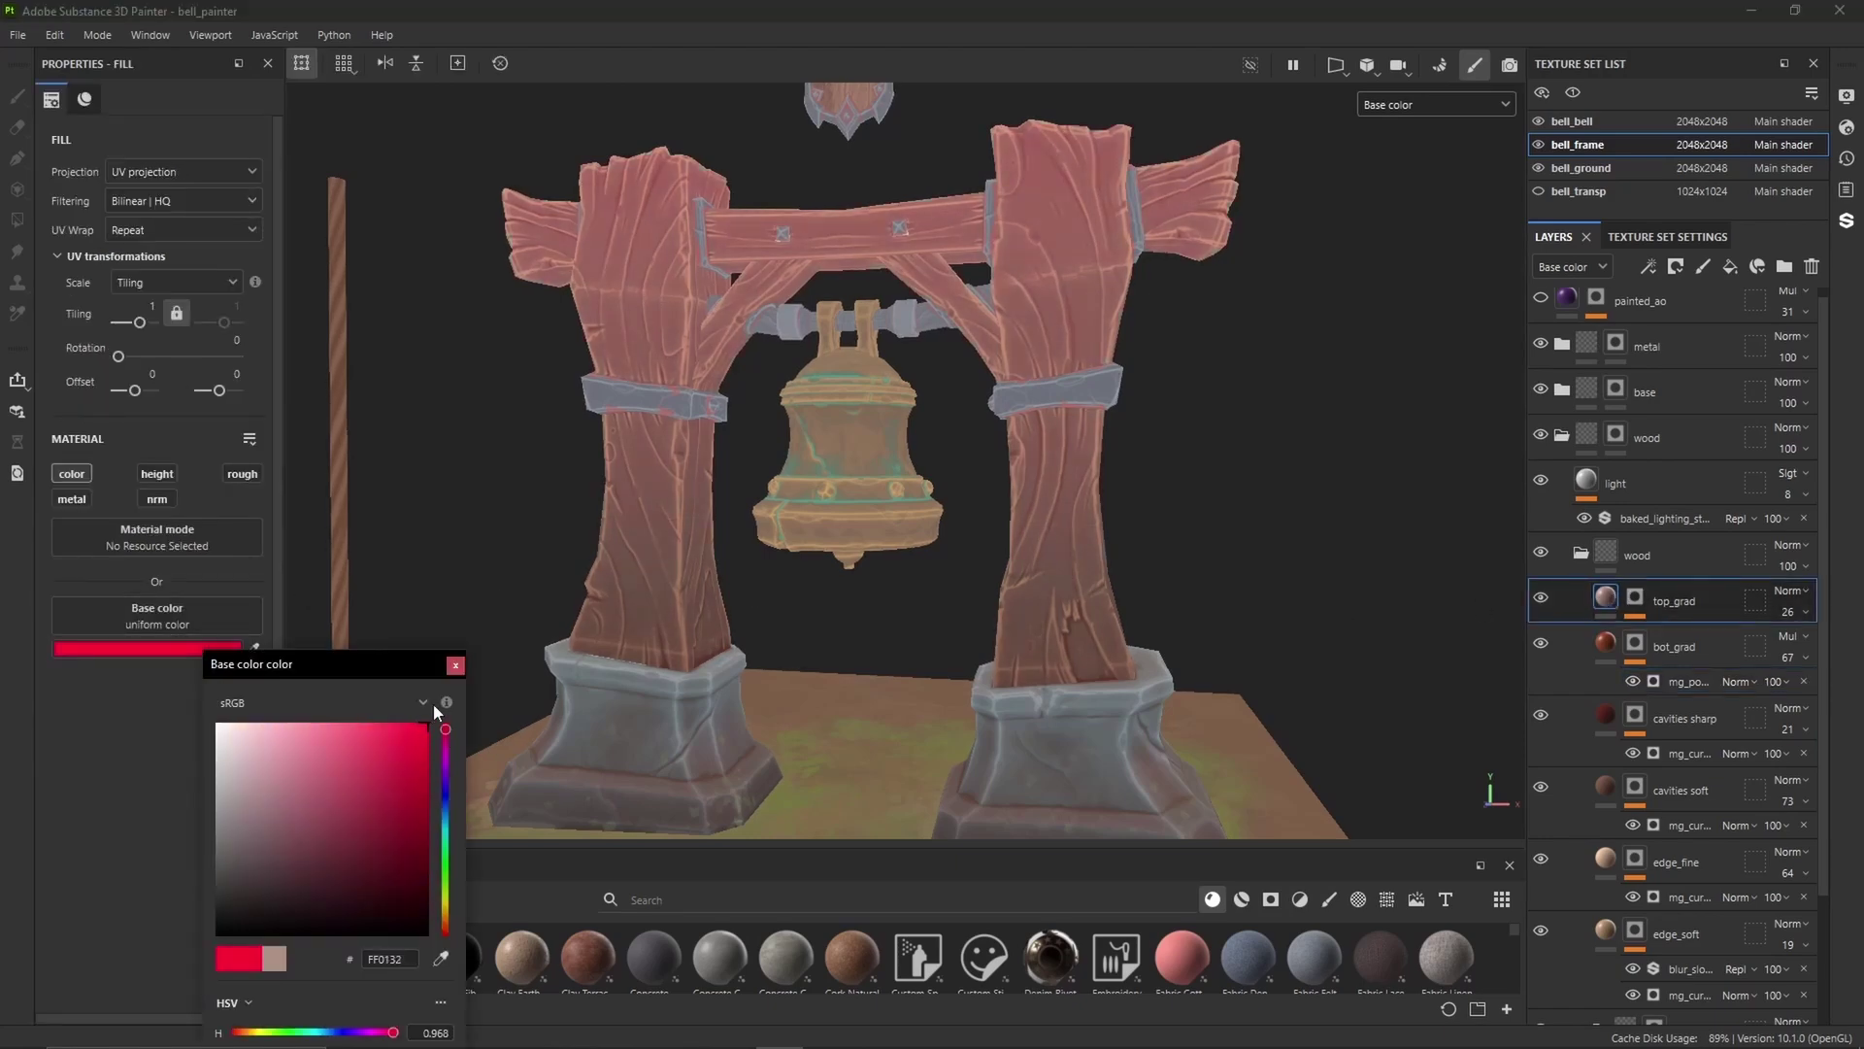
key(ctrl+z)
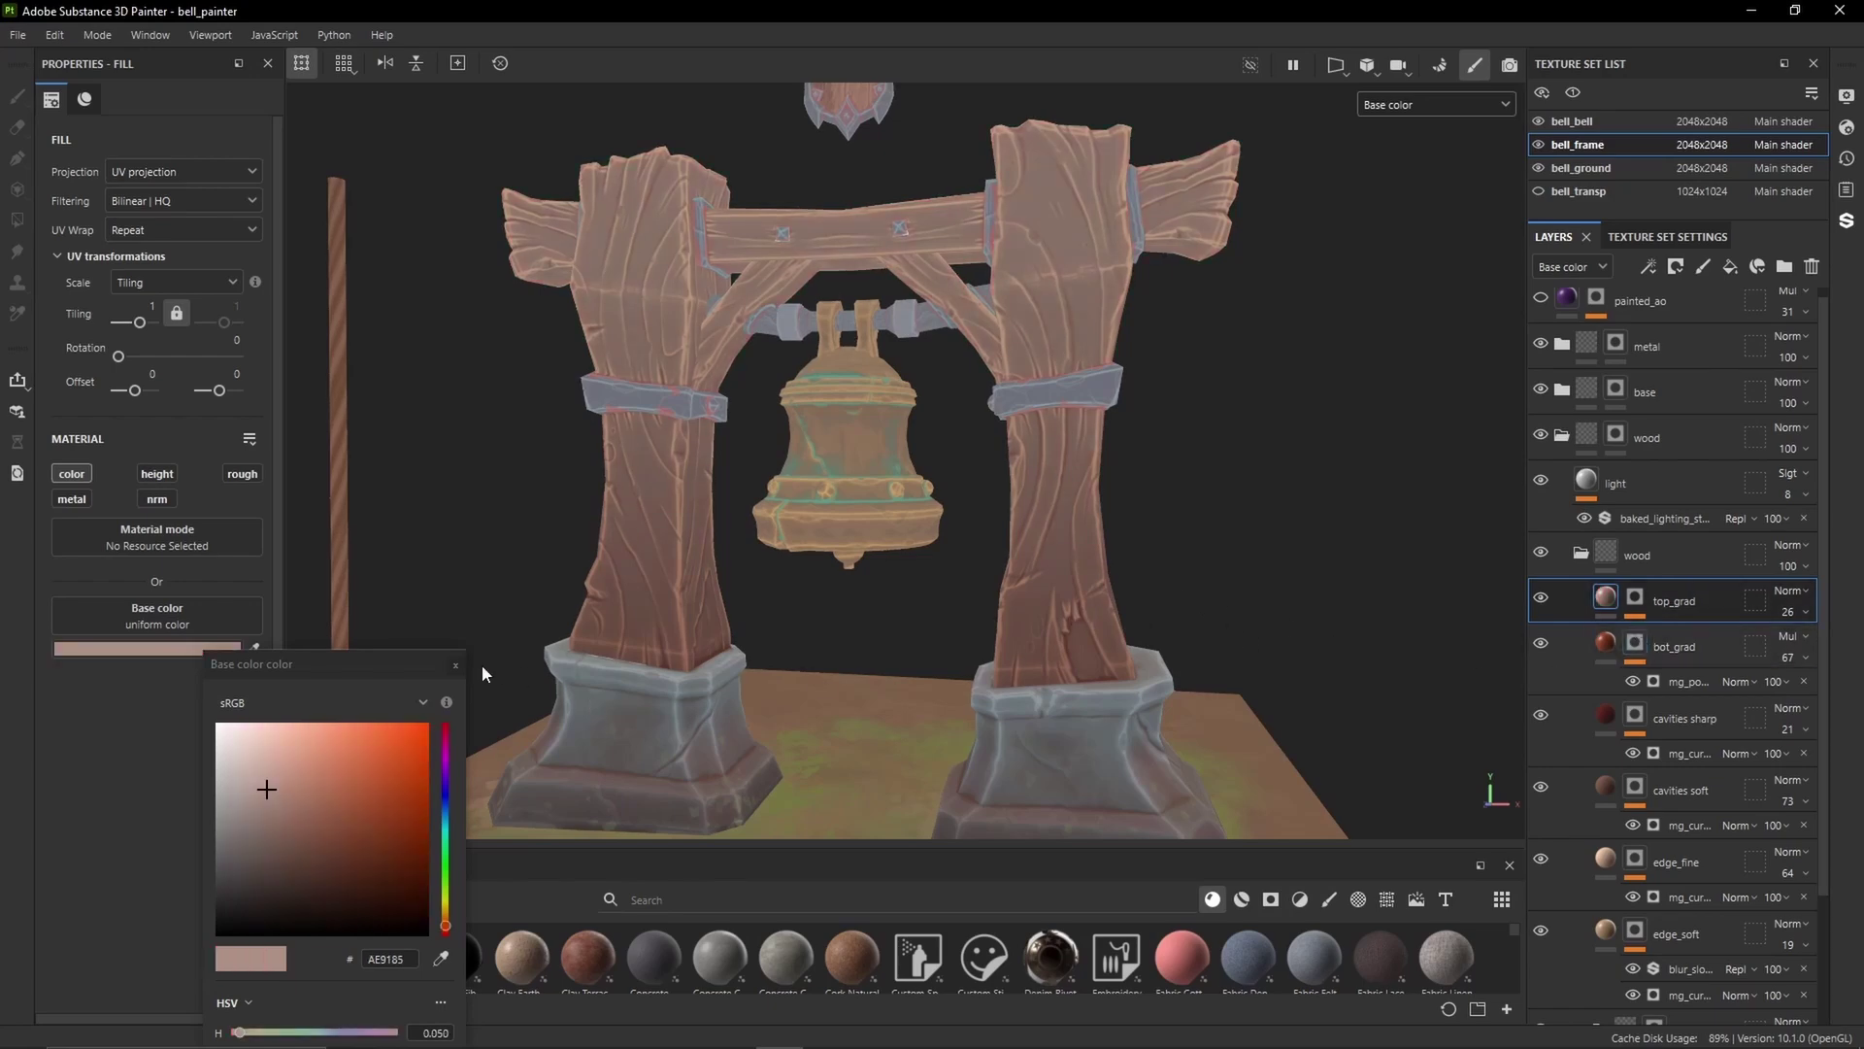
click(457, 665)
scroll(1218, 526, down, 3)
alt+drag(1218, 526, 1173, 520)
alt+middle_drag(1173, 521, 1153, 492)
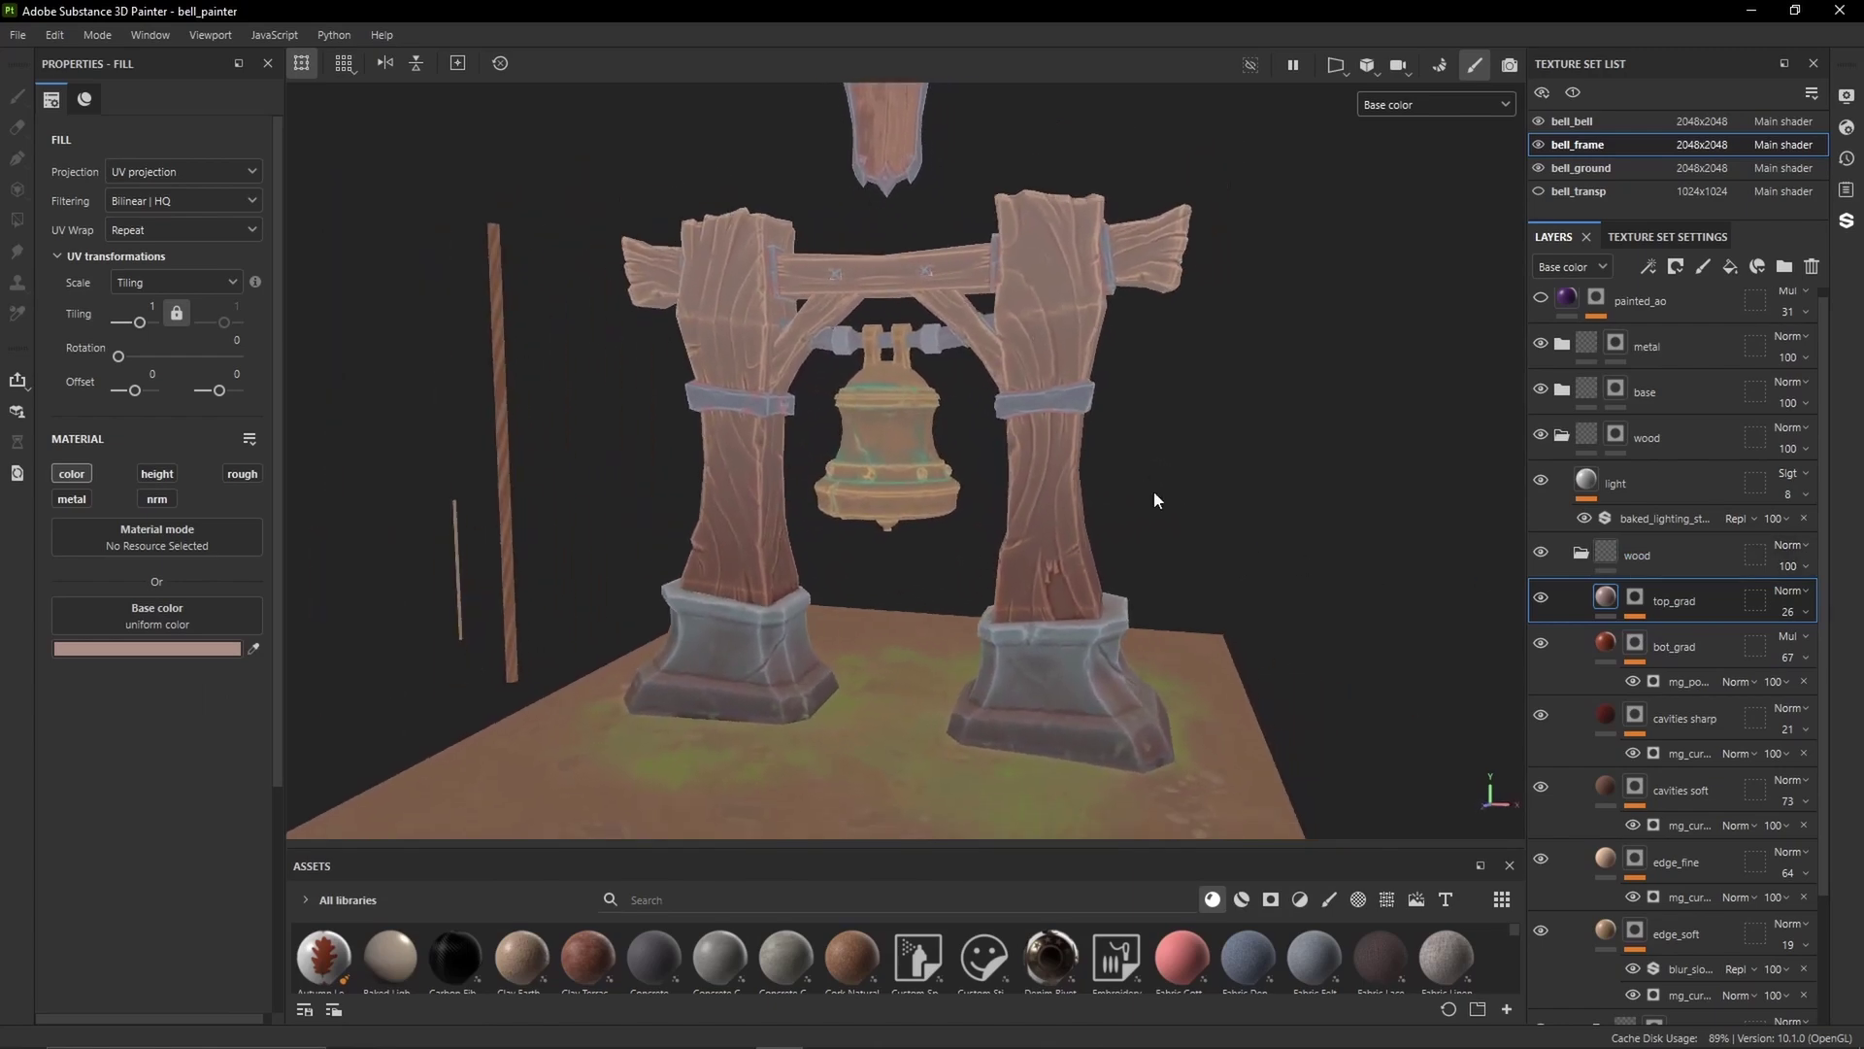
Rotate the environment lighting in the Material view and check the shaded bell frame from a few angles
alt+drag(1196, 501, 1178, 499)
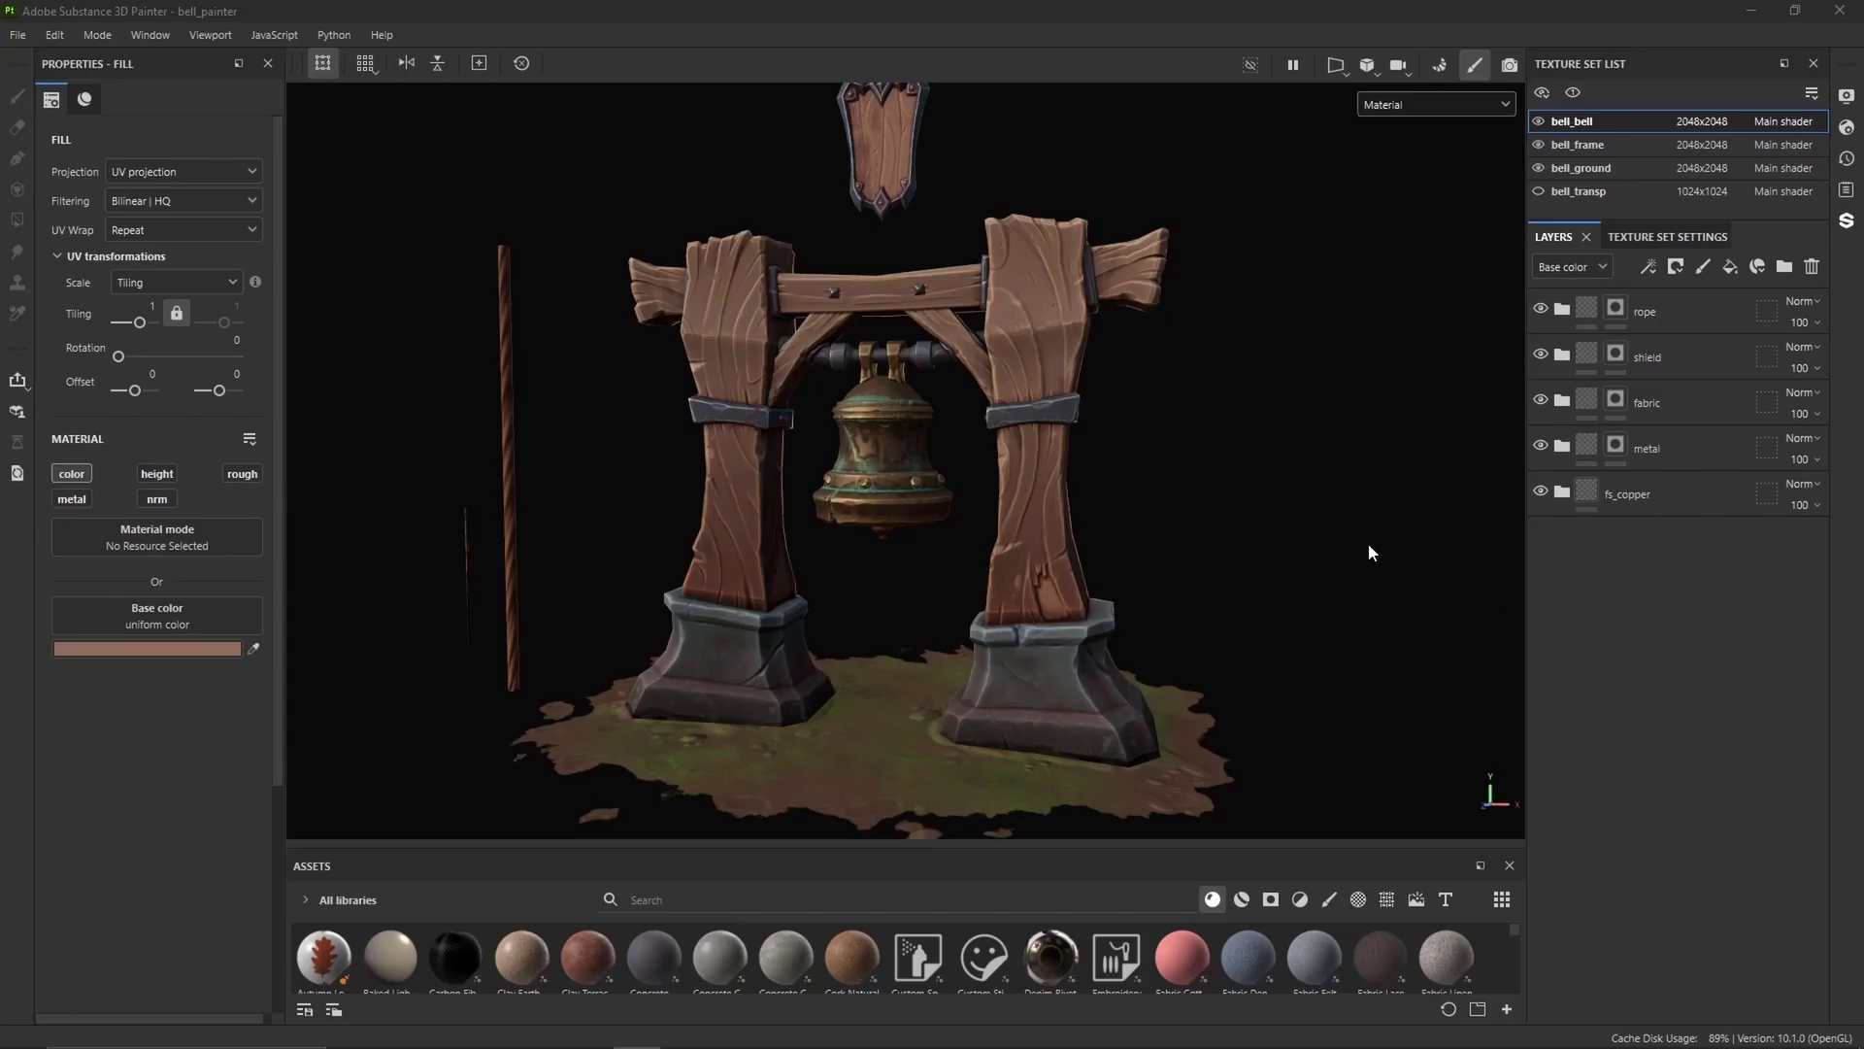
shift+right_drag(1369, 545, 1214, 547)
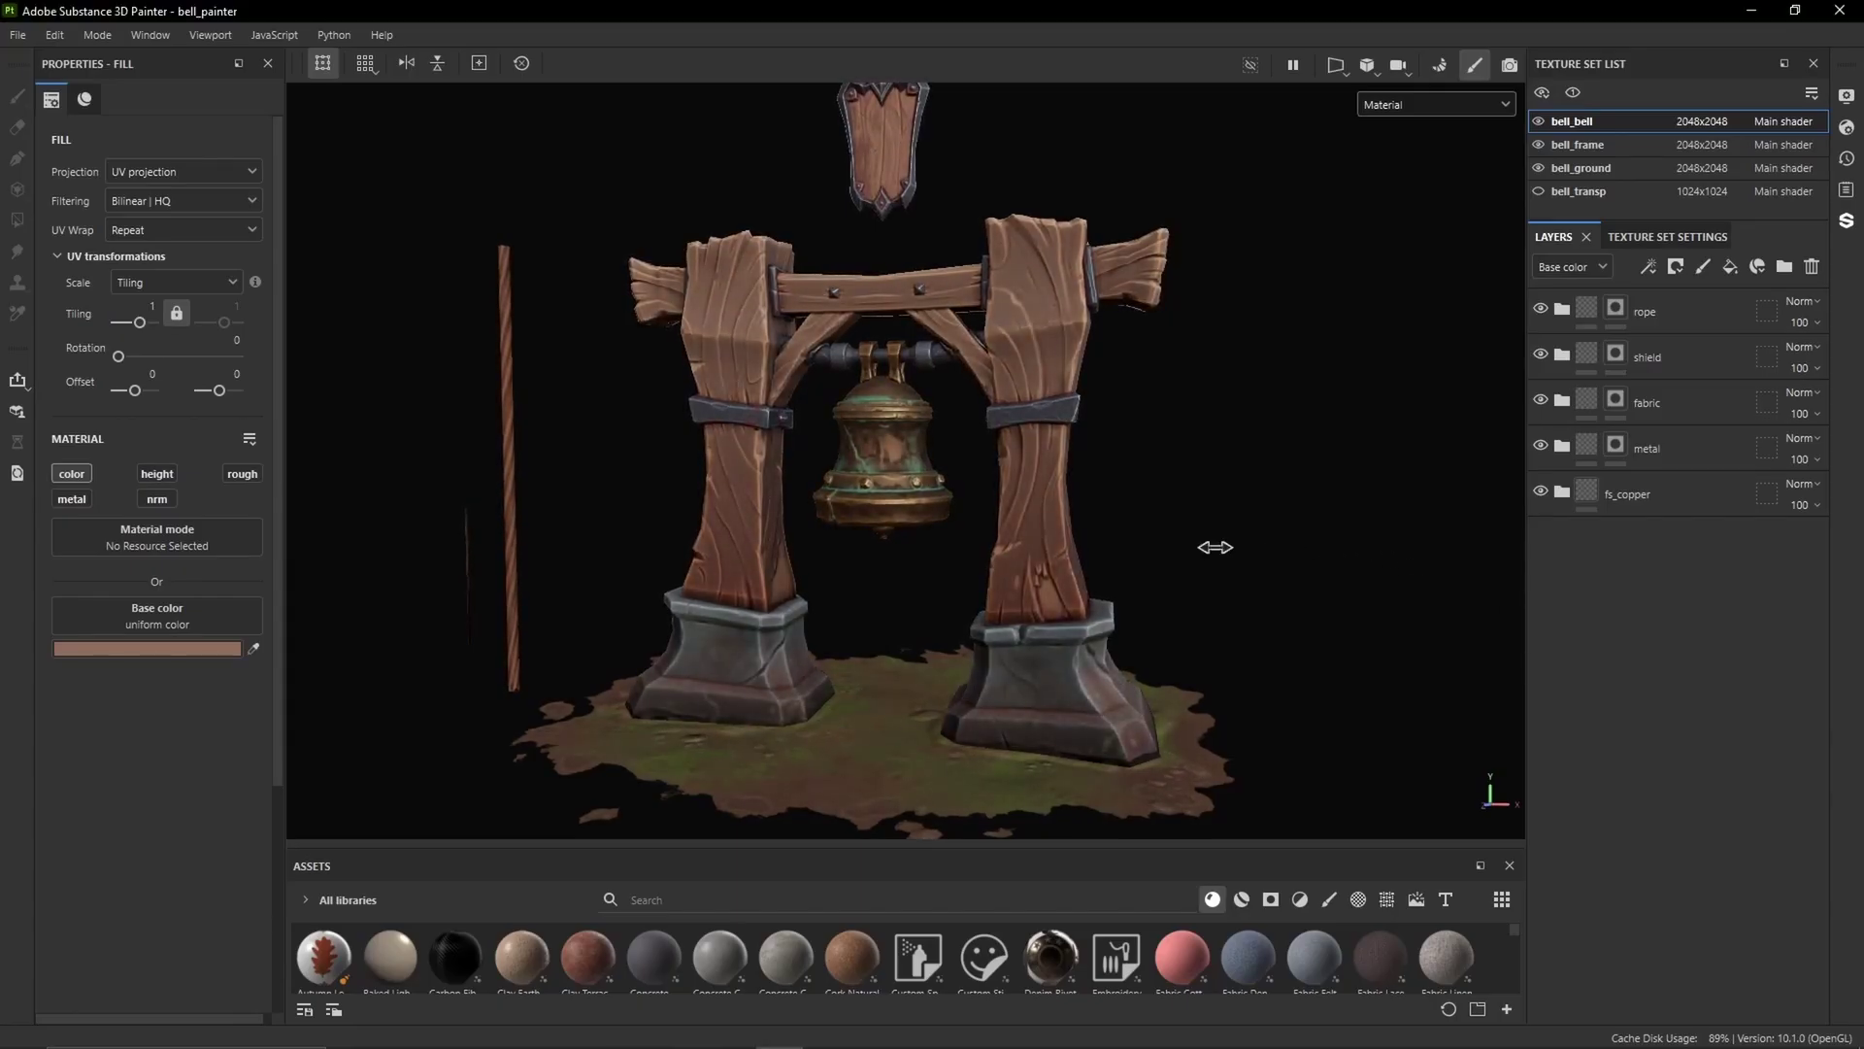
scroll(1213, 557, down, 3)
alt+middle_drag(1207, 544, 1178, 570)
alt+drag(1177, 570, 1214, 552)
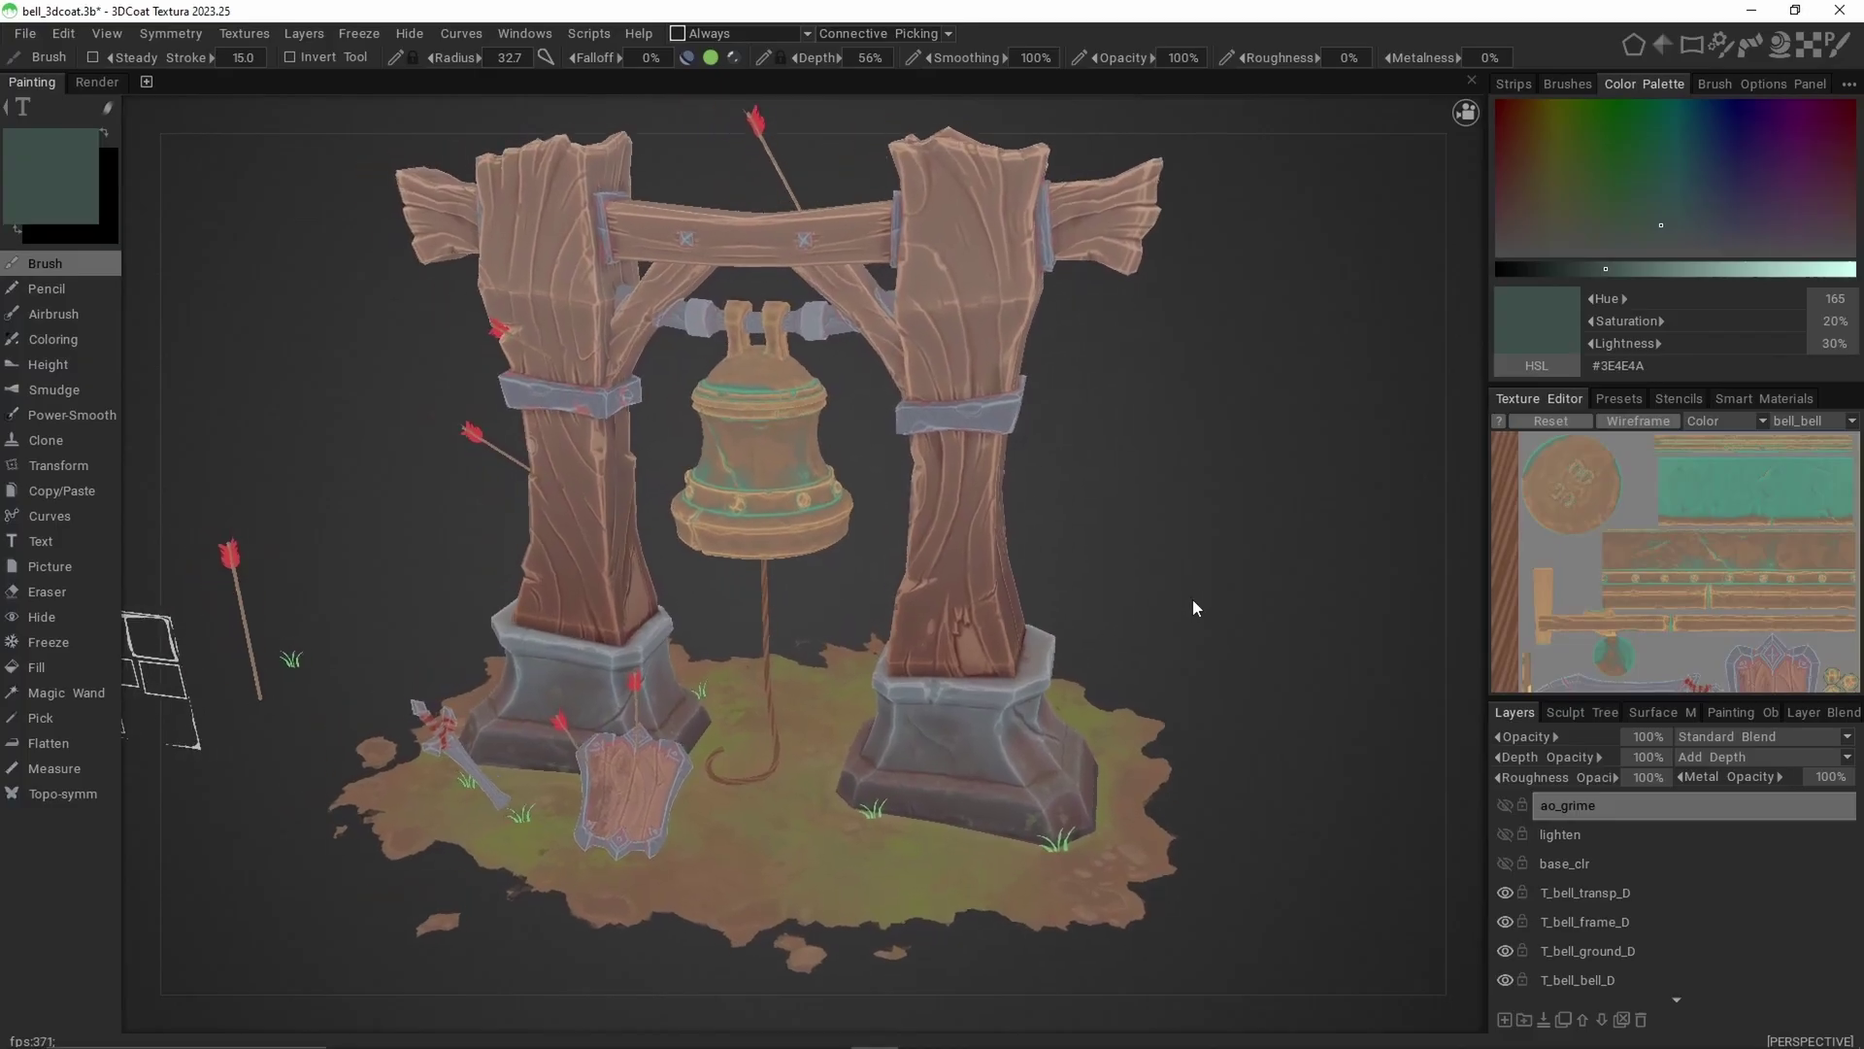
Switch to 3DCoat Textura and show the base_clr layer on the bell scene
click(1505, 864)
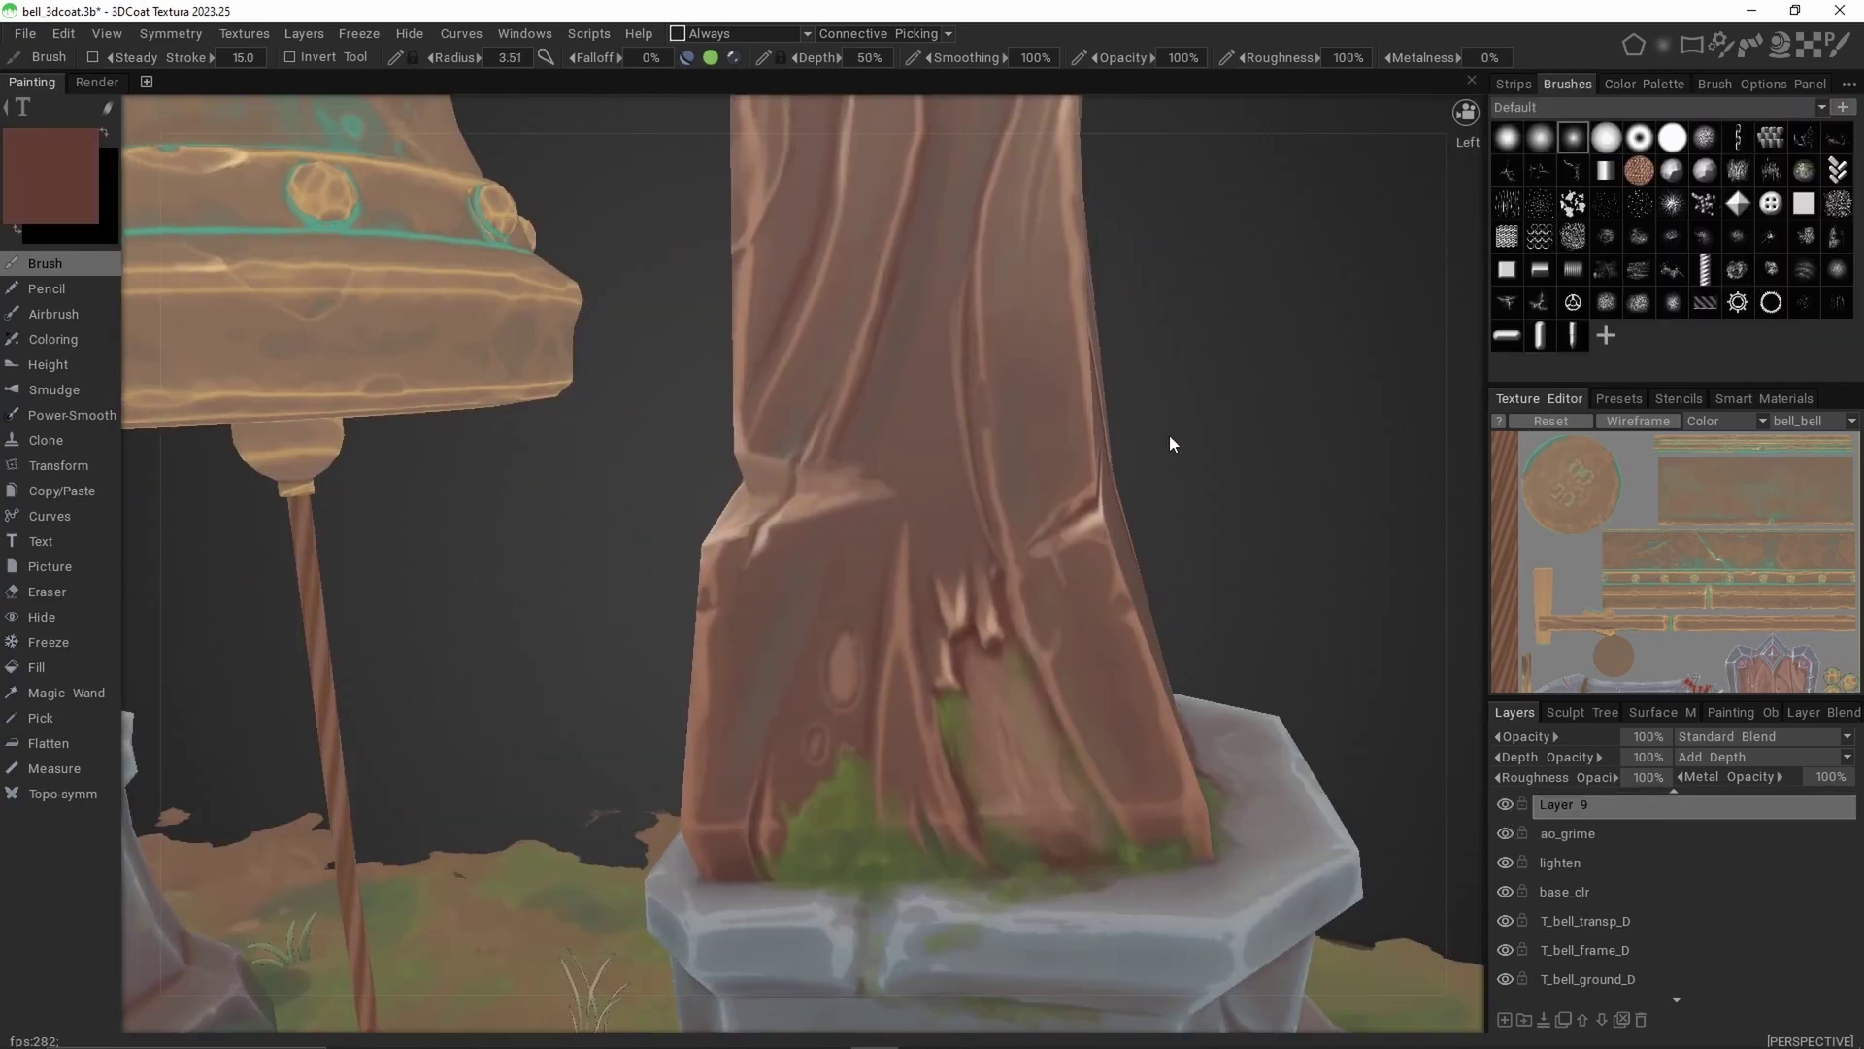
Examine the hand-painted wood details on the posts, including the dents, splinters and moss near the stone base
right_drag(1169, 434, 1168, 470)
drag(1168, 470, 1180, 472)
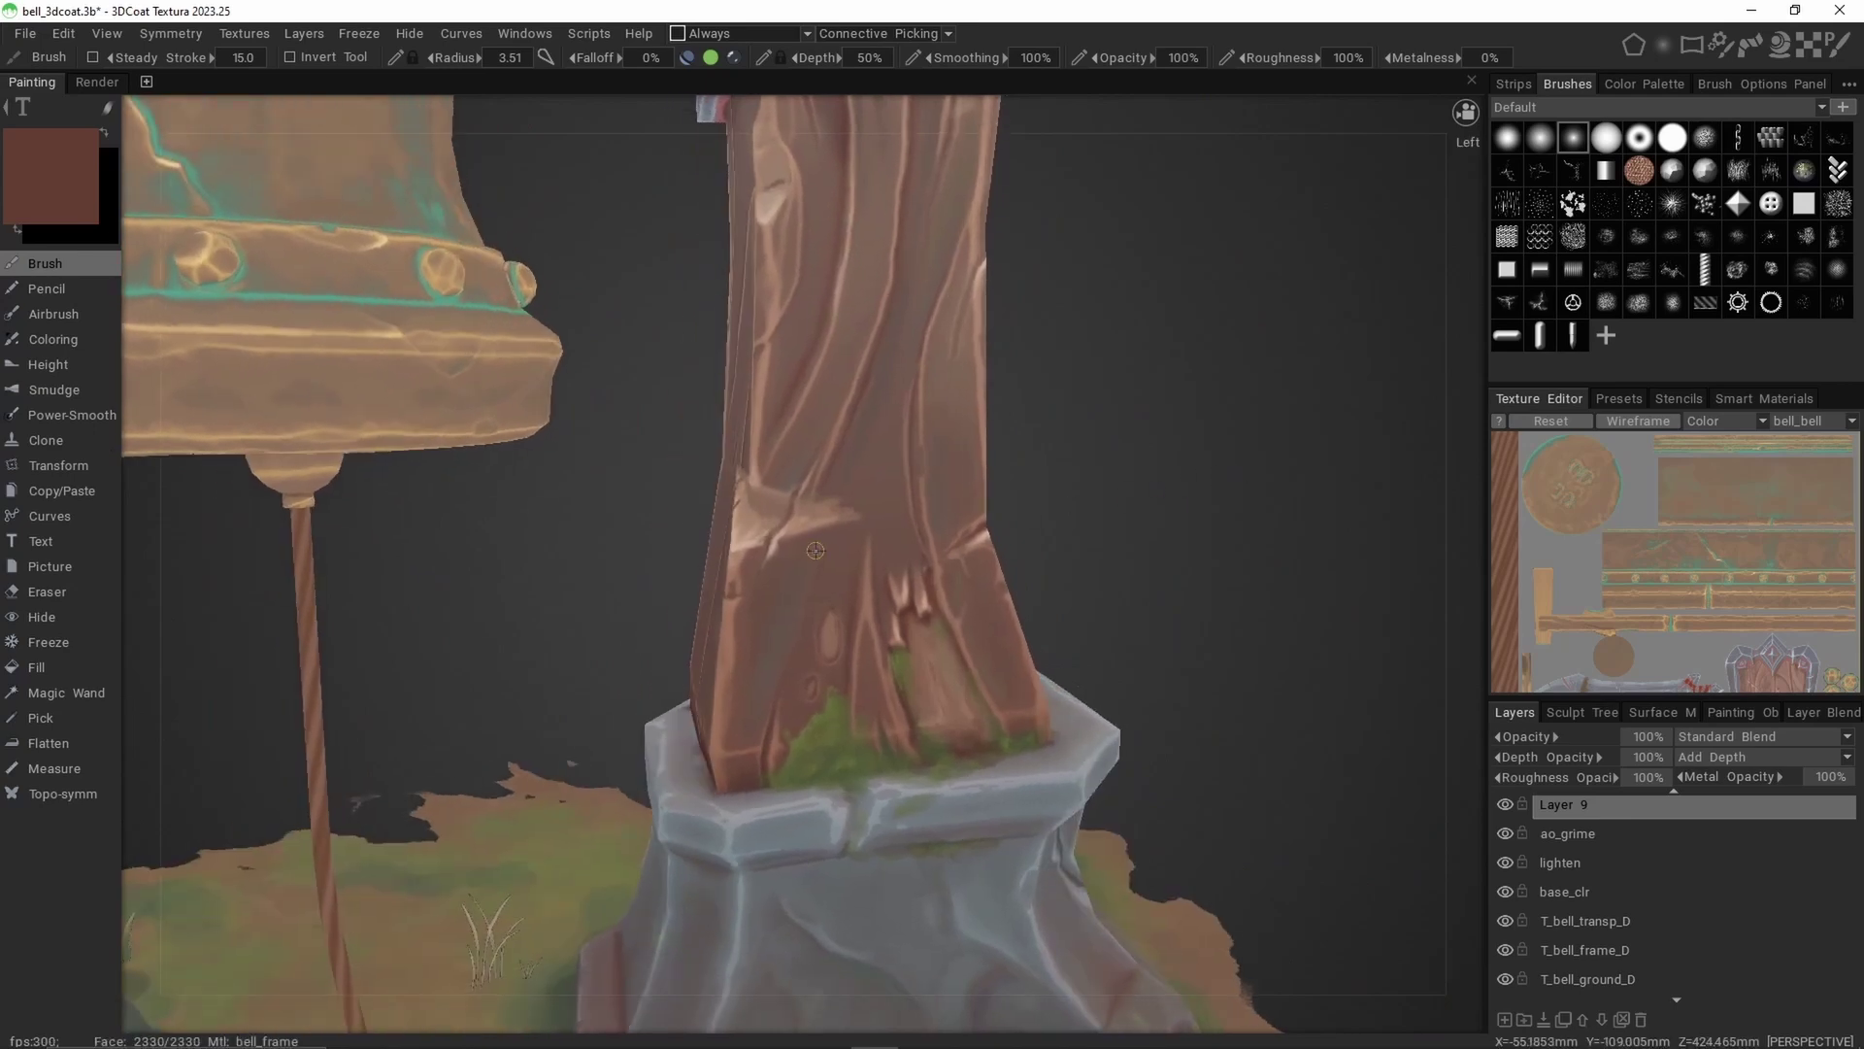
alt+right_drag(815, 551, 837, 489)
alt+drag(837, 489, 777, 526)
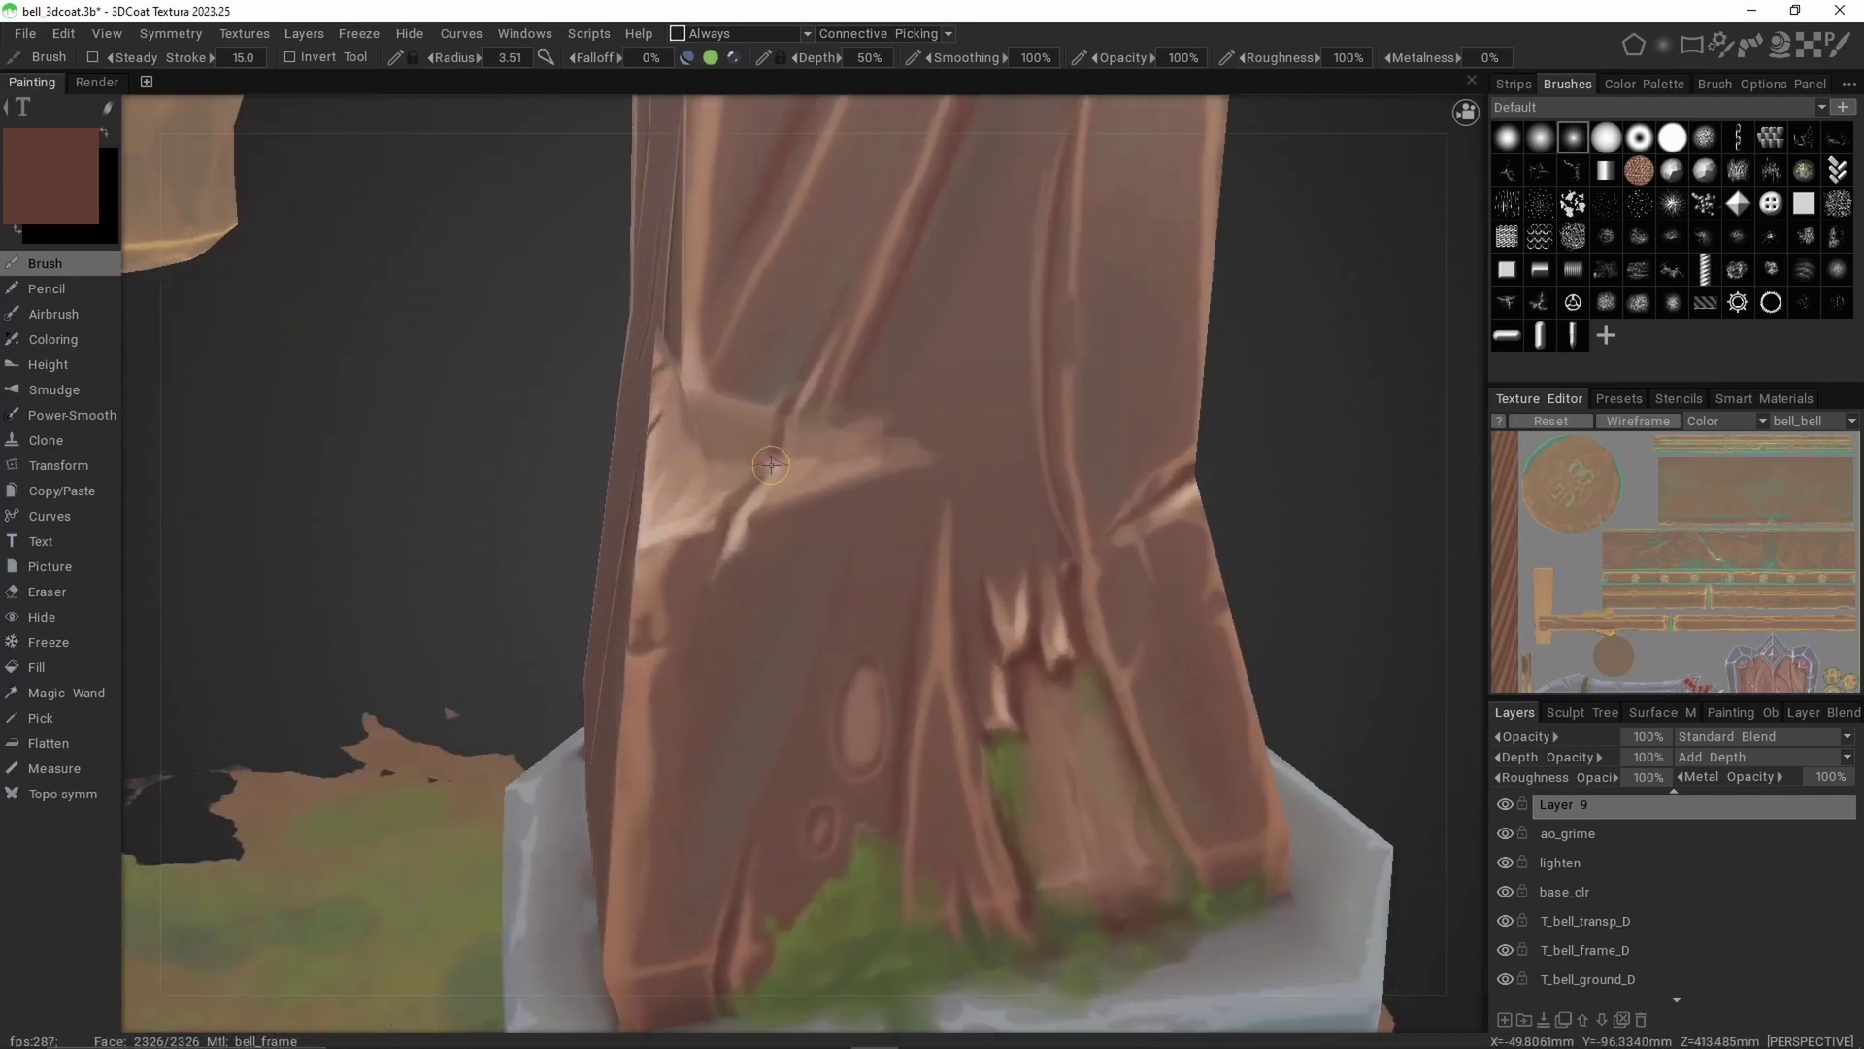
alt+drag(781, 522, 774, 427)
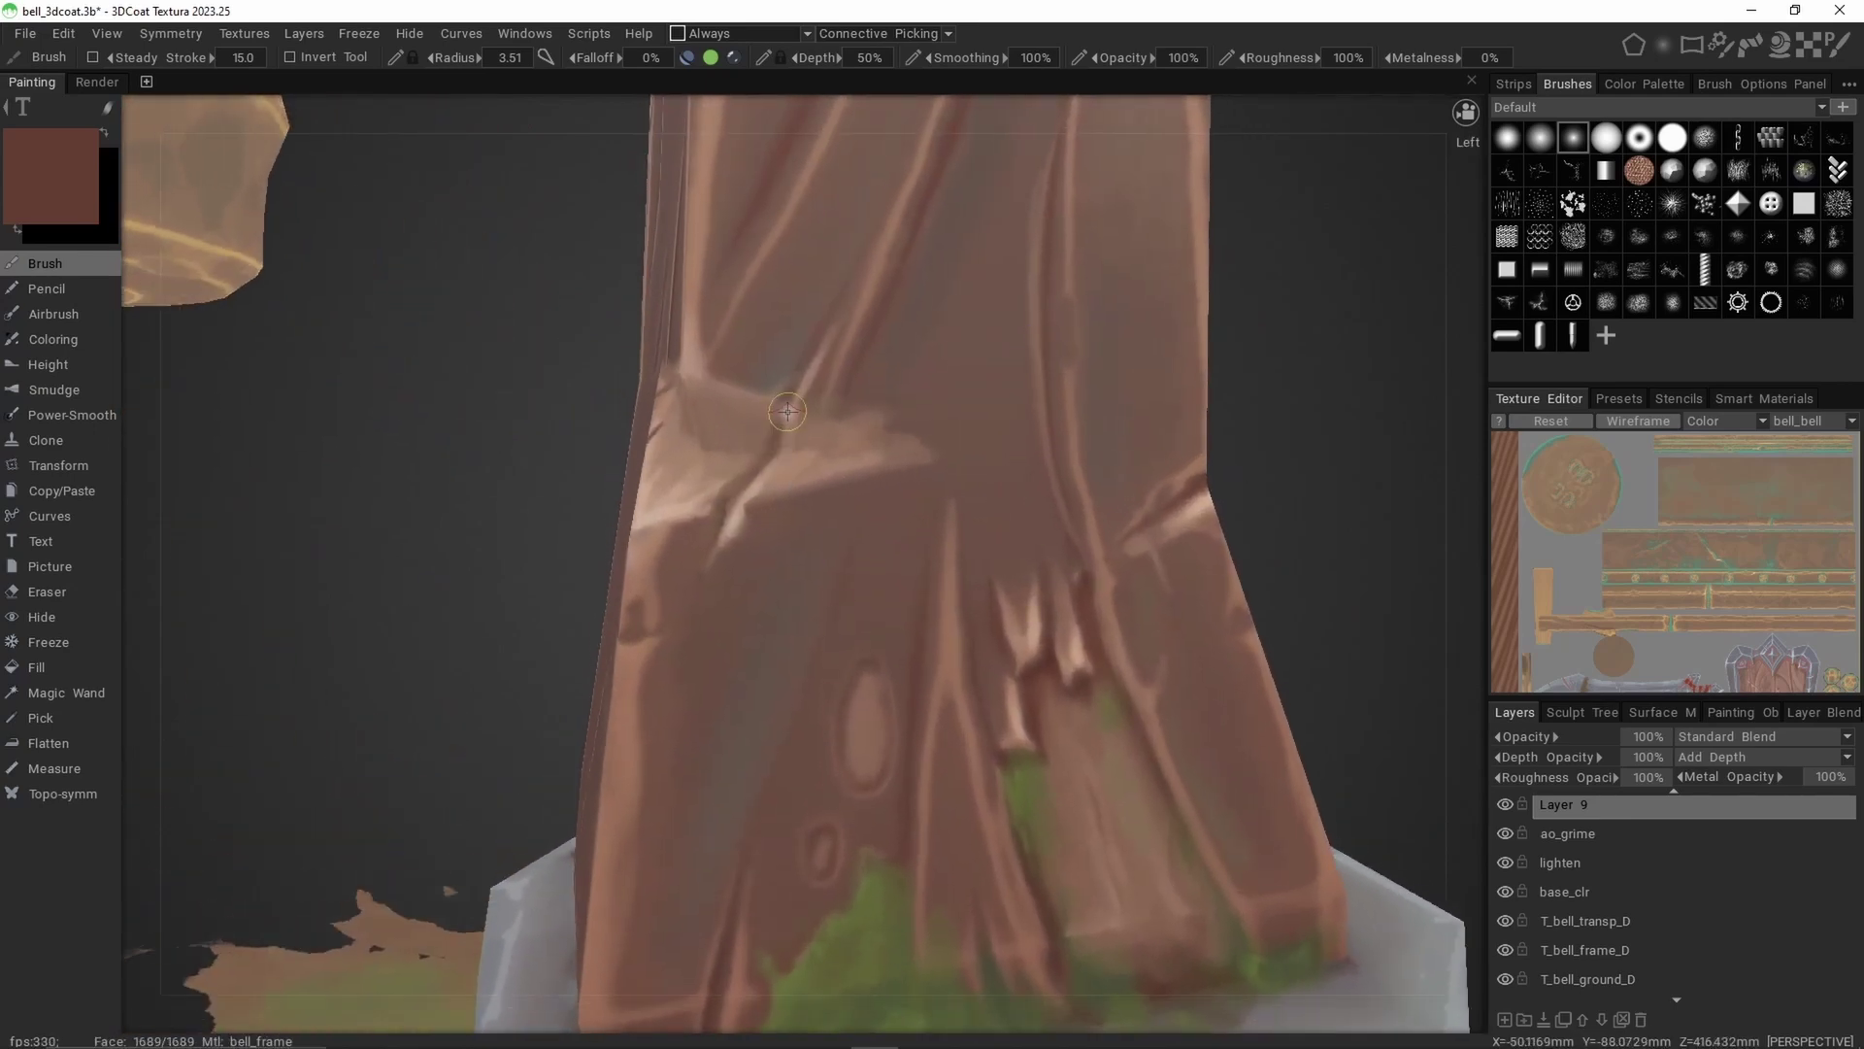
alt+right_drag(914, 471, 905, 515)
mouse_move(905, 514)
alt+mouse_down()
mouse_move(867, 524)
mouse_move(899, 497)
alt+mouse_up()
alt+middle_drag(899, 497, 956, 649)
alt+right_drag(955, 648, 1005, 617)
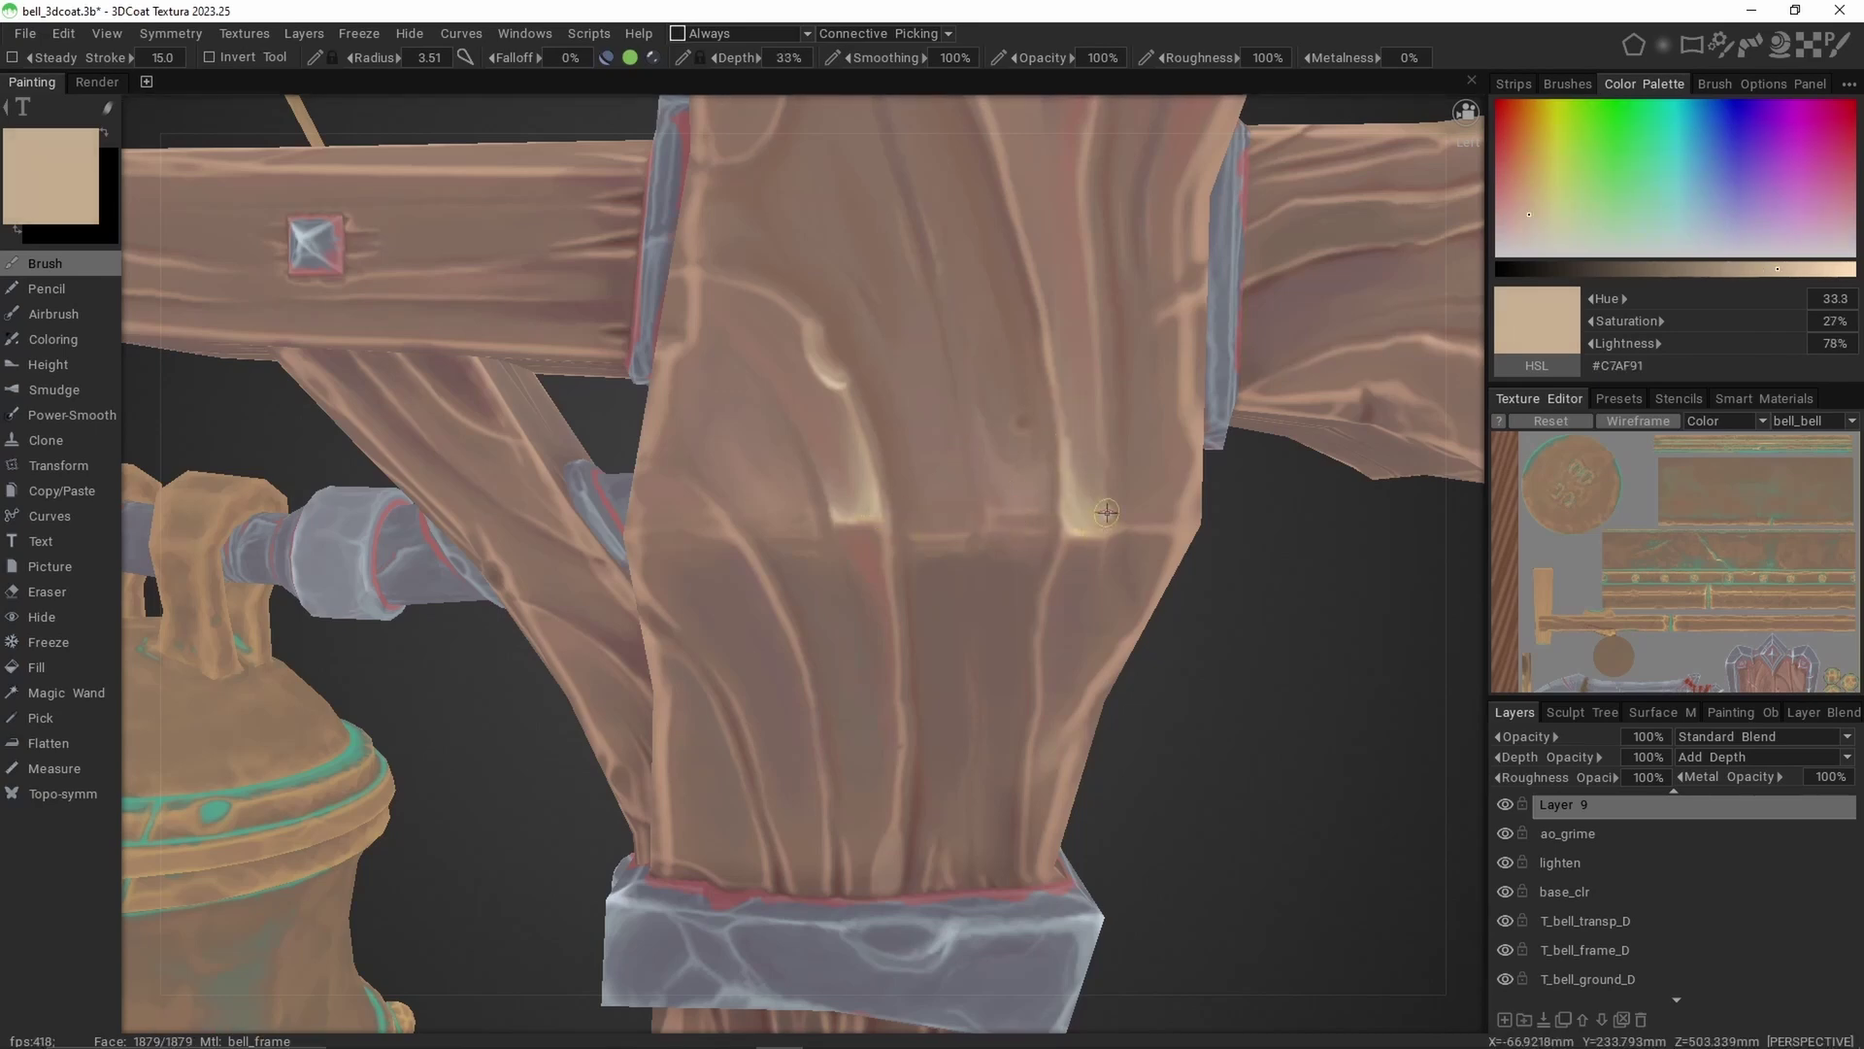
key(e)
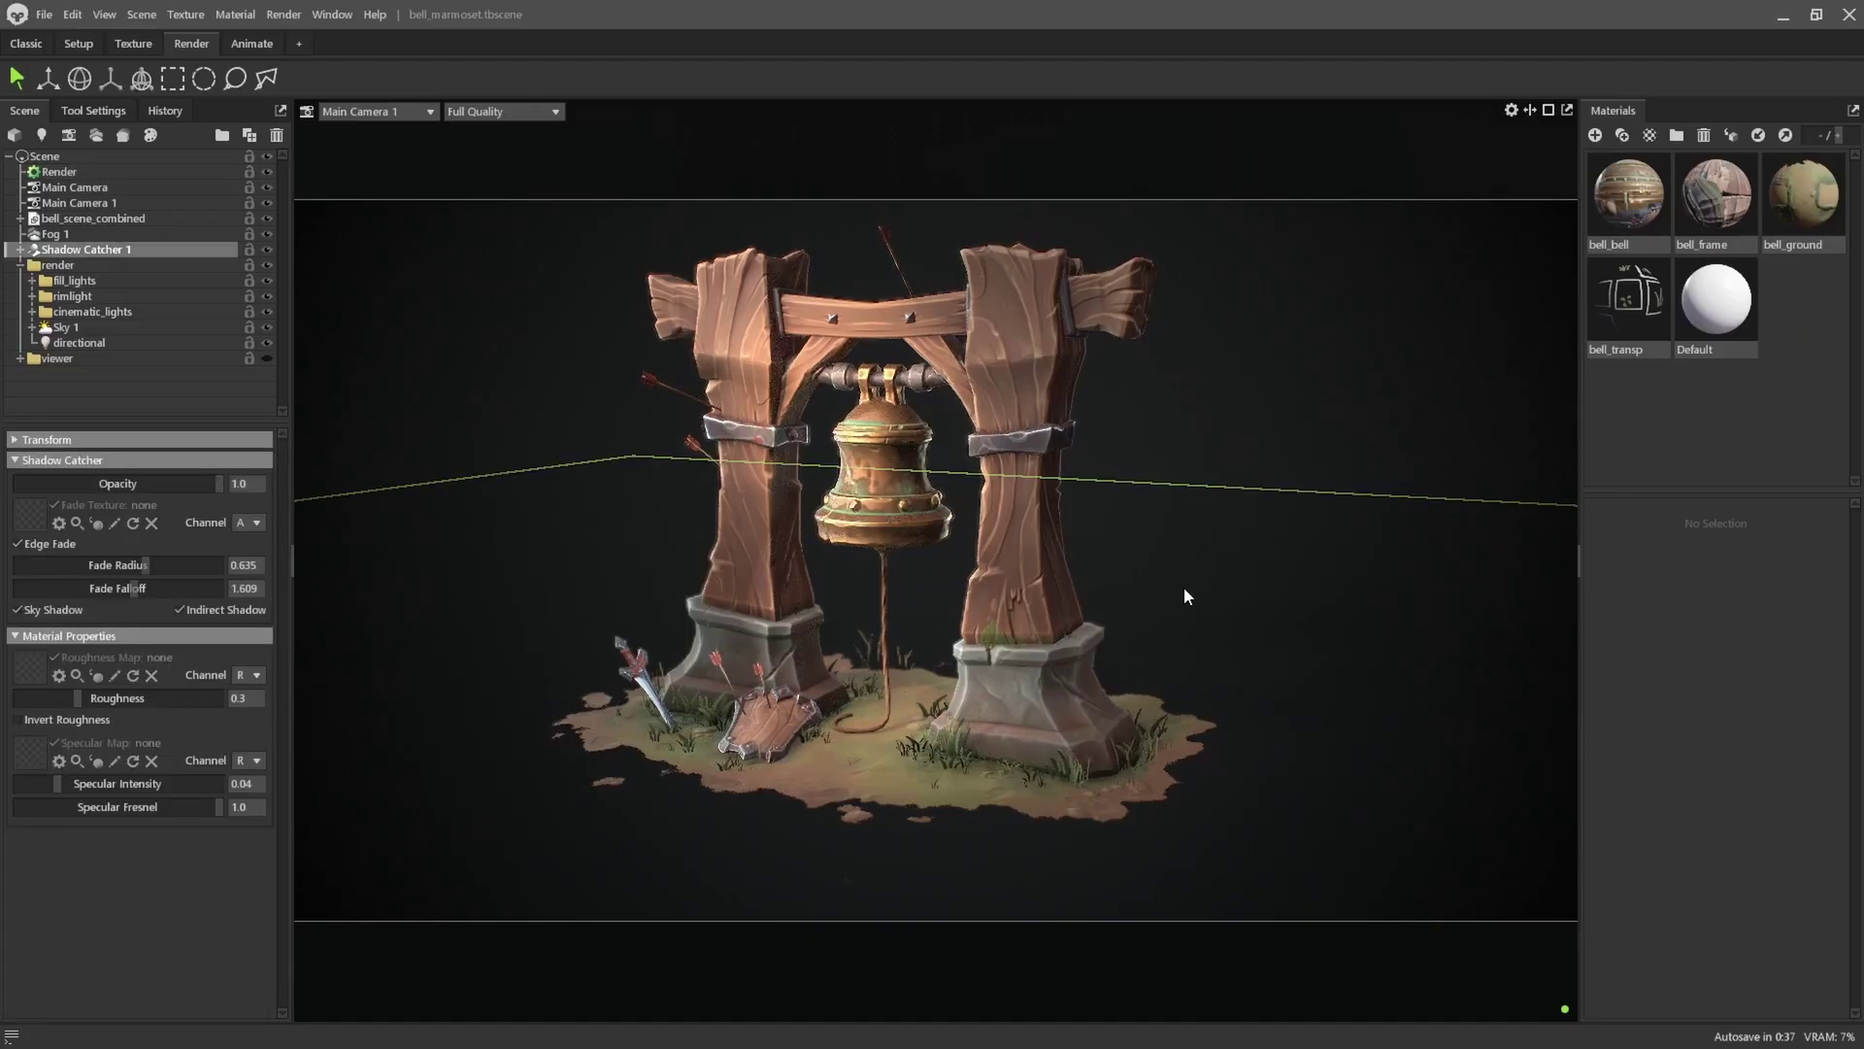
Switch to Marmoset Toolbag, inspect the lit bell scene and review the lens and post effect settings of Main Camera 1
drag(1149, 450, 1091, 524)
drag(1150, 579, 1110, 673)
scroll(1064, 534, up, 2)
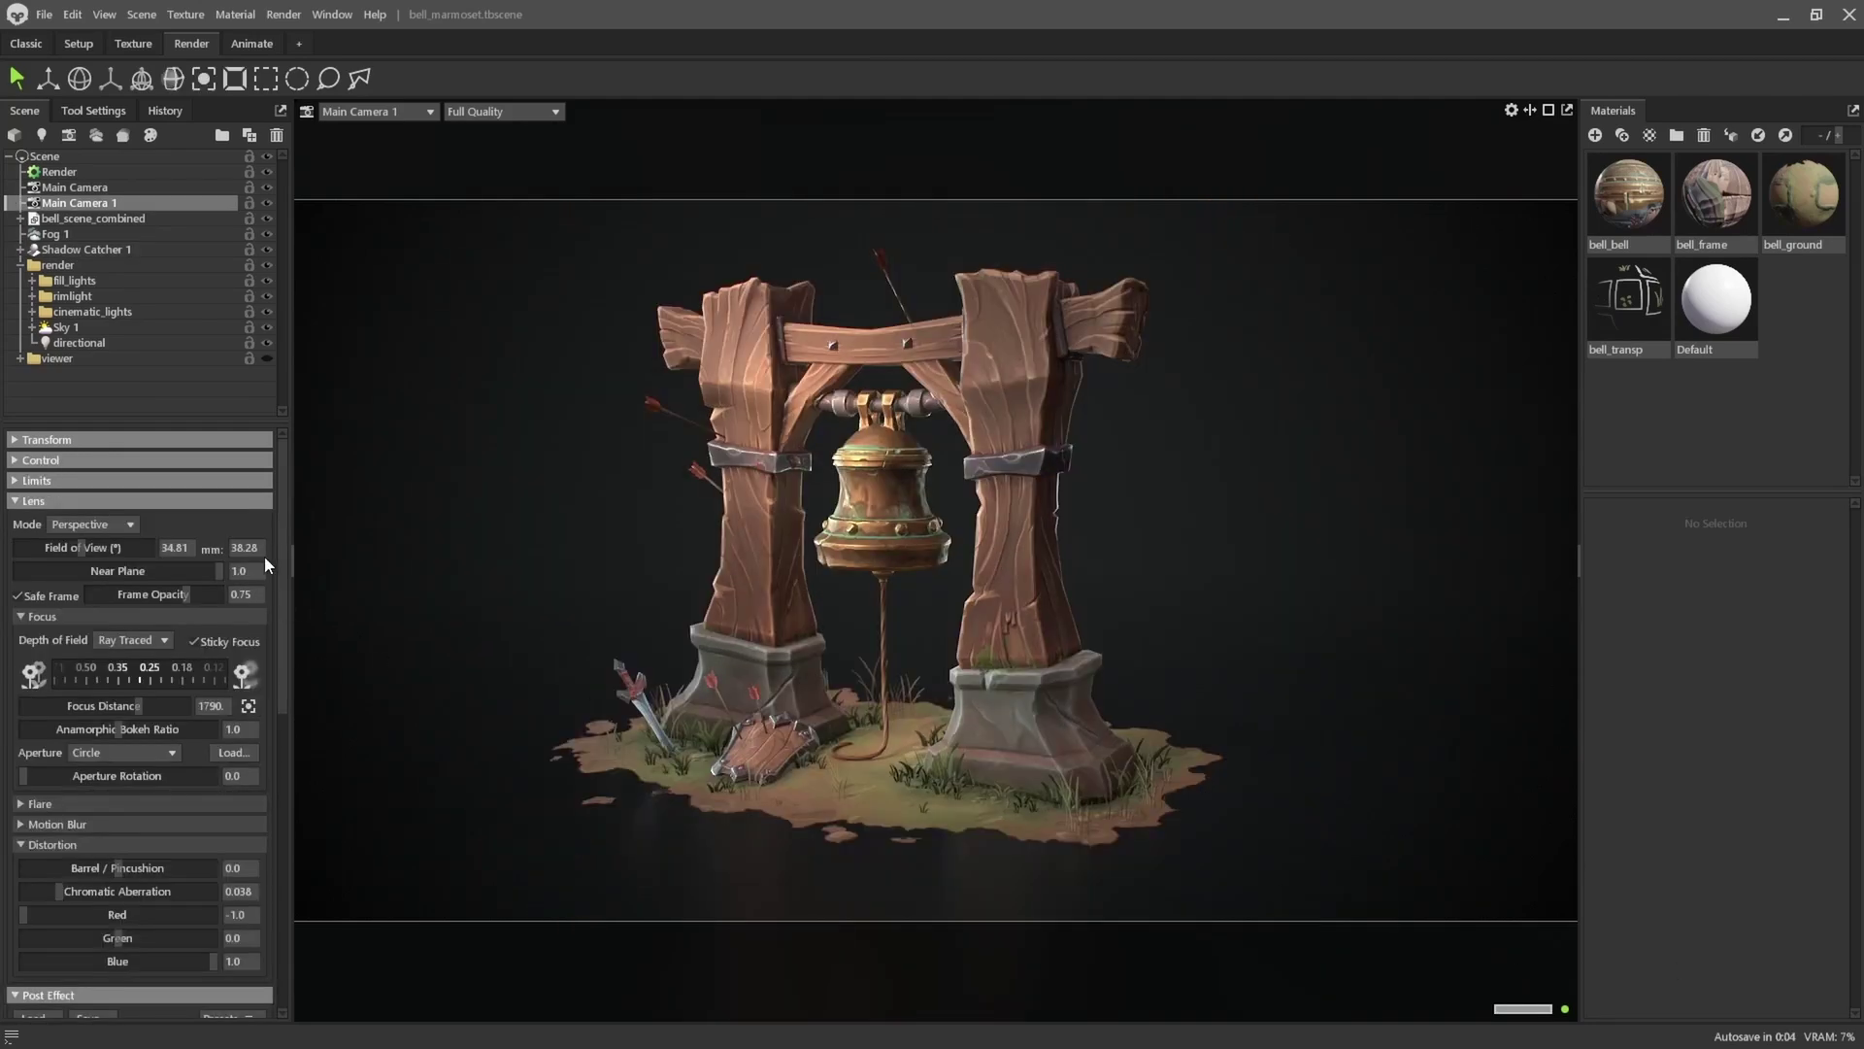
drag(282, 473, 439, 857)
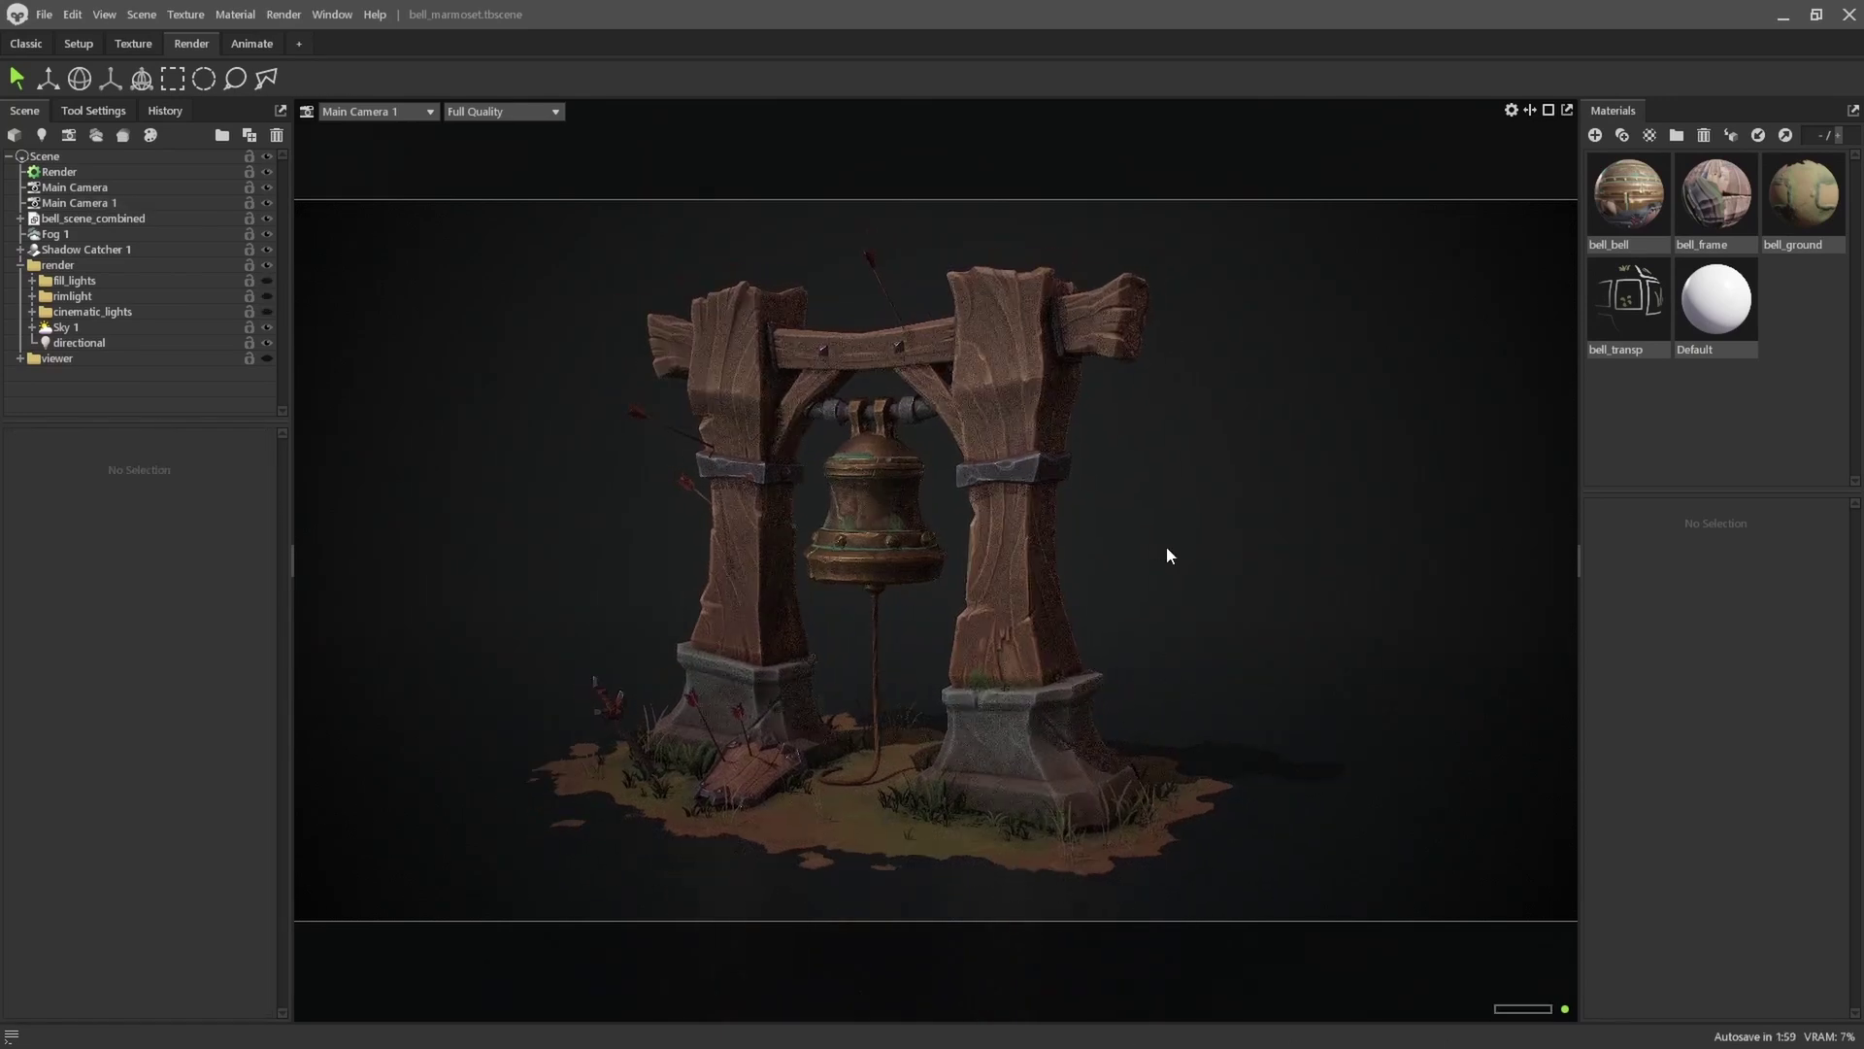
Toggle the Sky 1 light off and on to compare its base lighting on the bell scene
middle_drag(1168, 546, 1165, 530)
drag(1165, 530, 1181, 571)
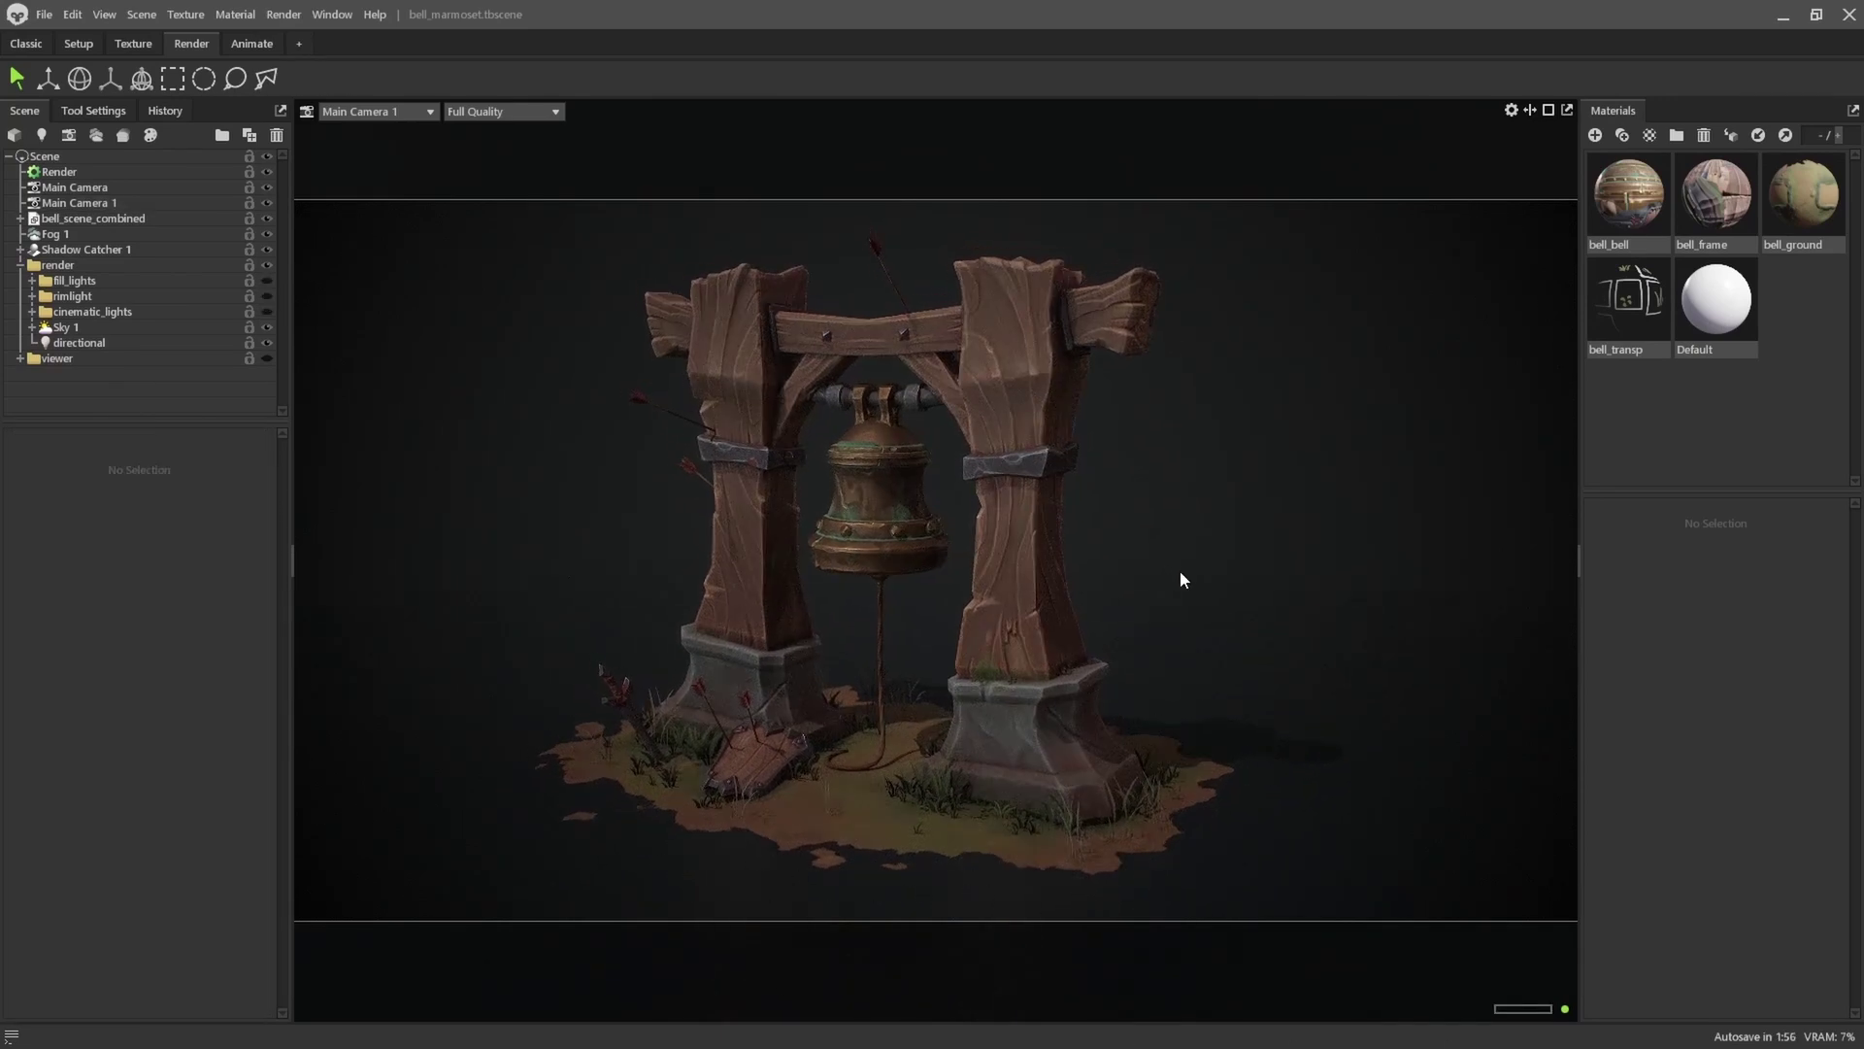
click(267, 327)
click(267, 328)
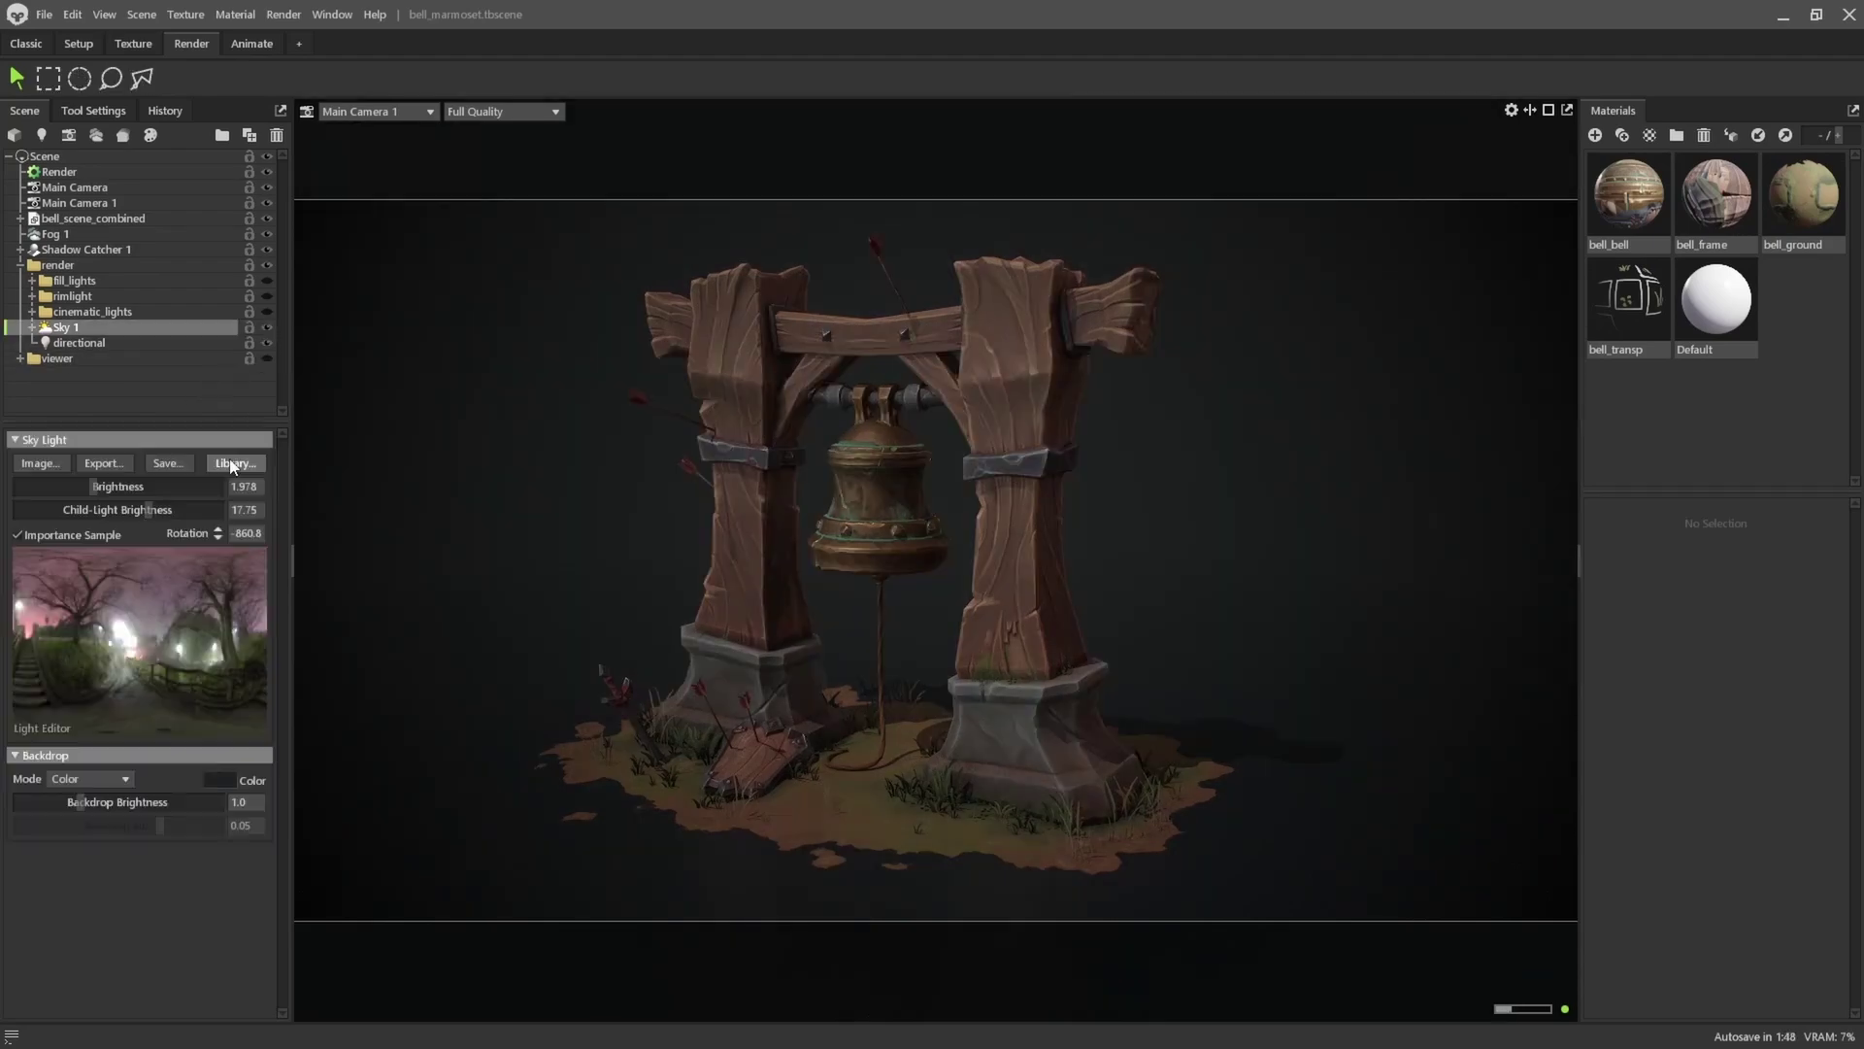
Browse the sky presets in the library for Sky 1 and close the library without choosing one
click(233, 463)
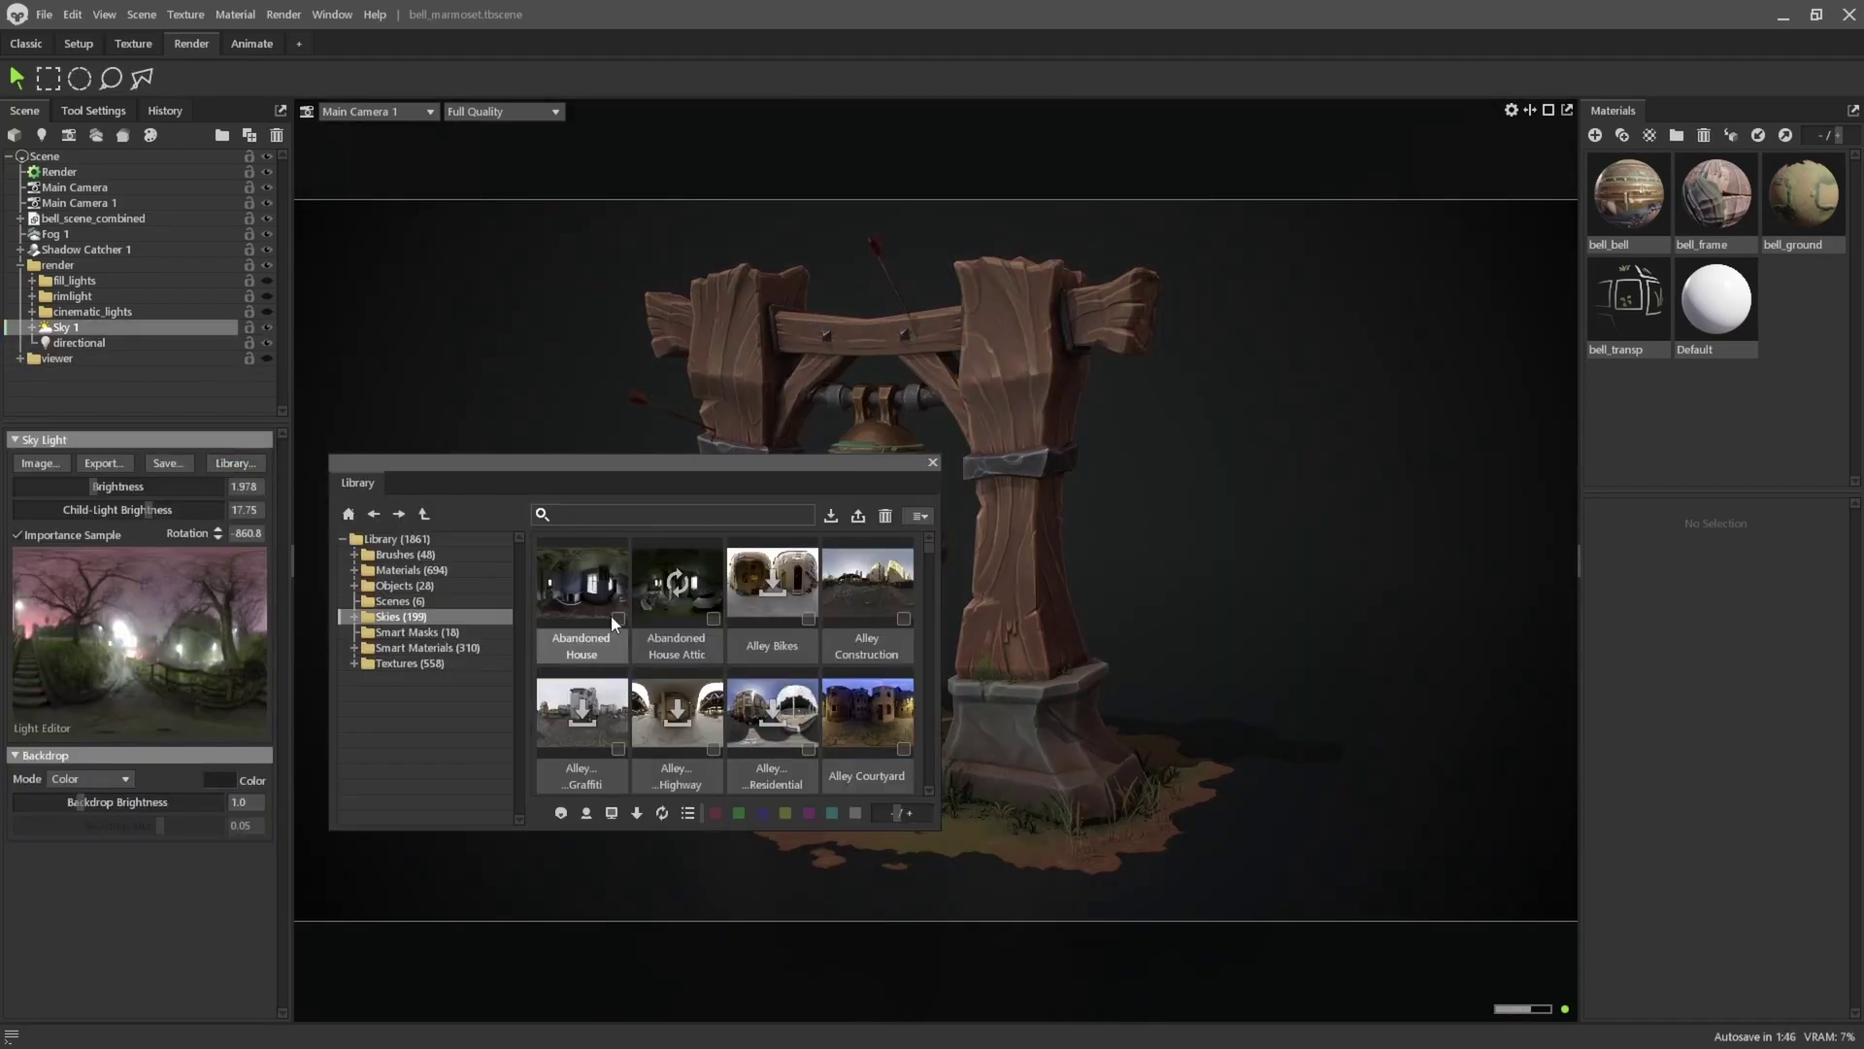
scroll(631, 619, down, 3)
scroll(767, 678, up, 3)
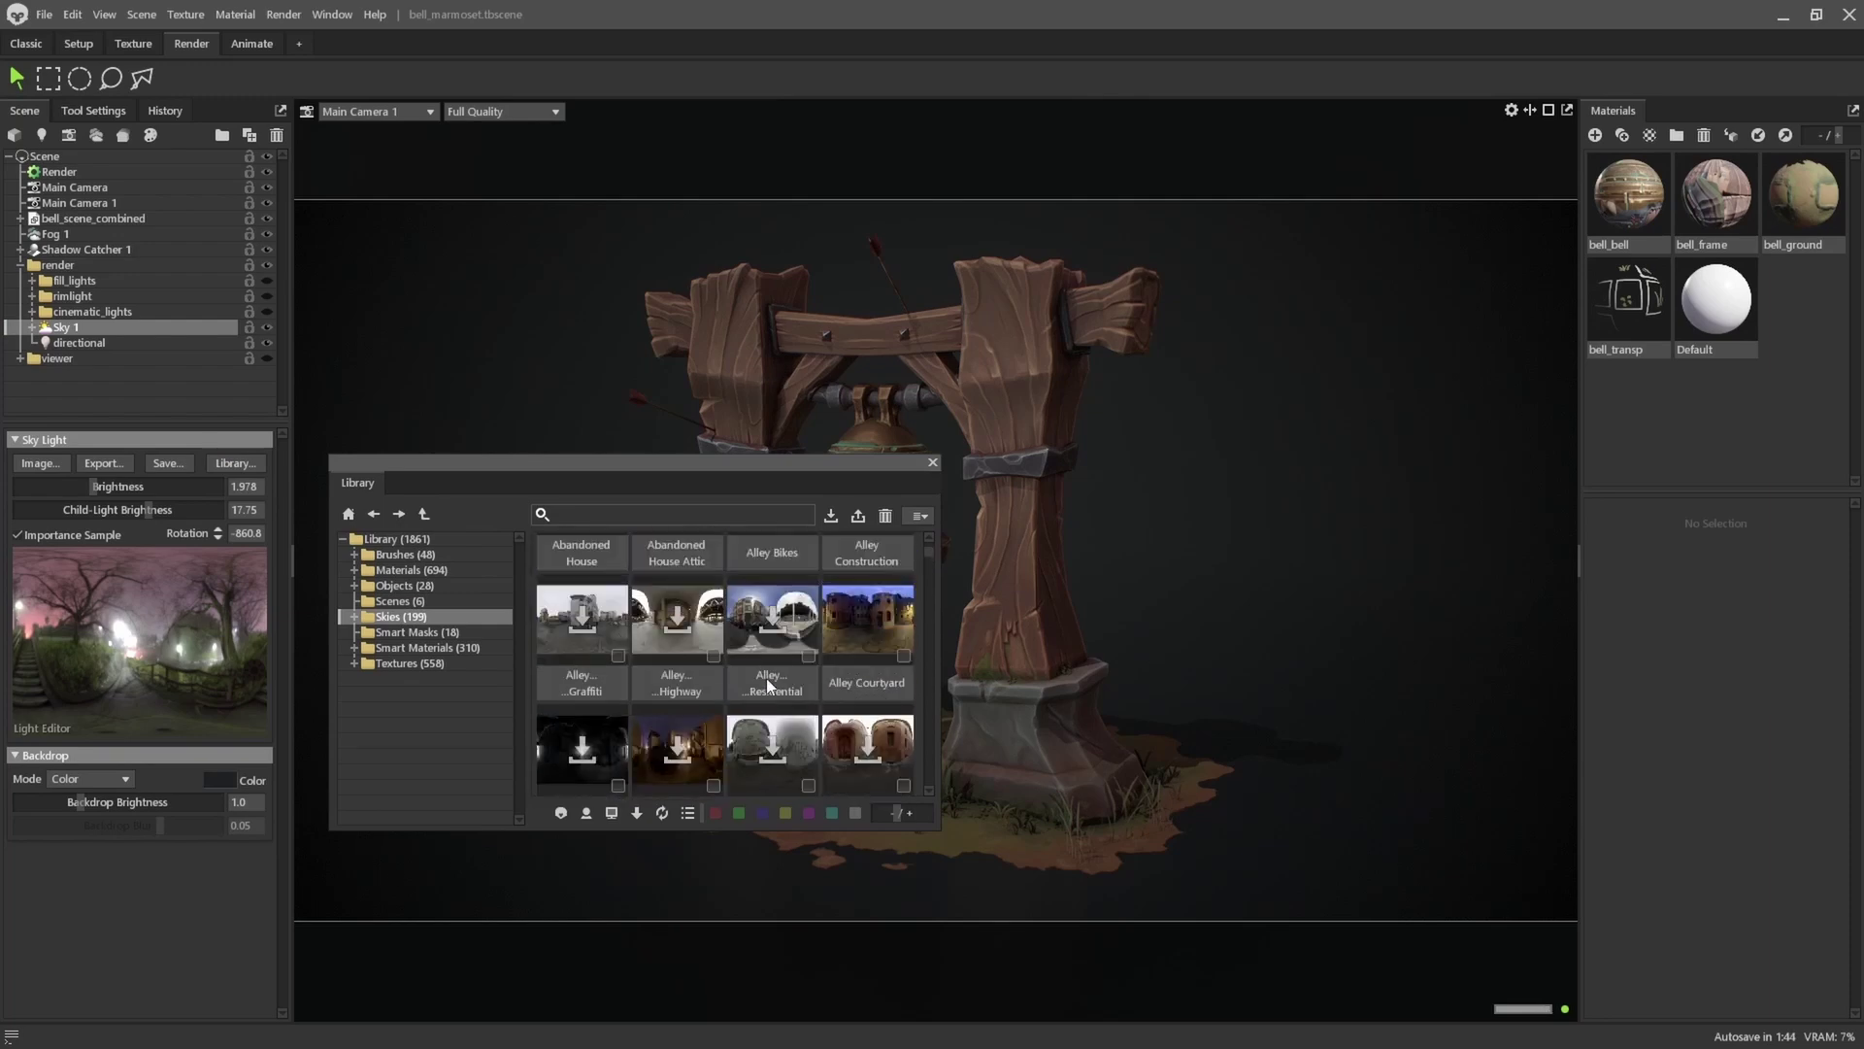
click(932, 463)
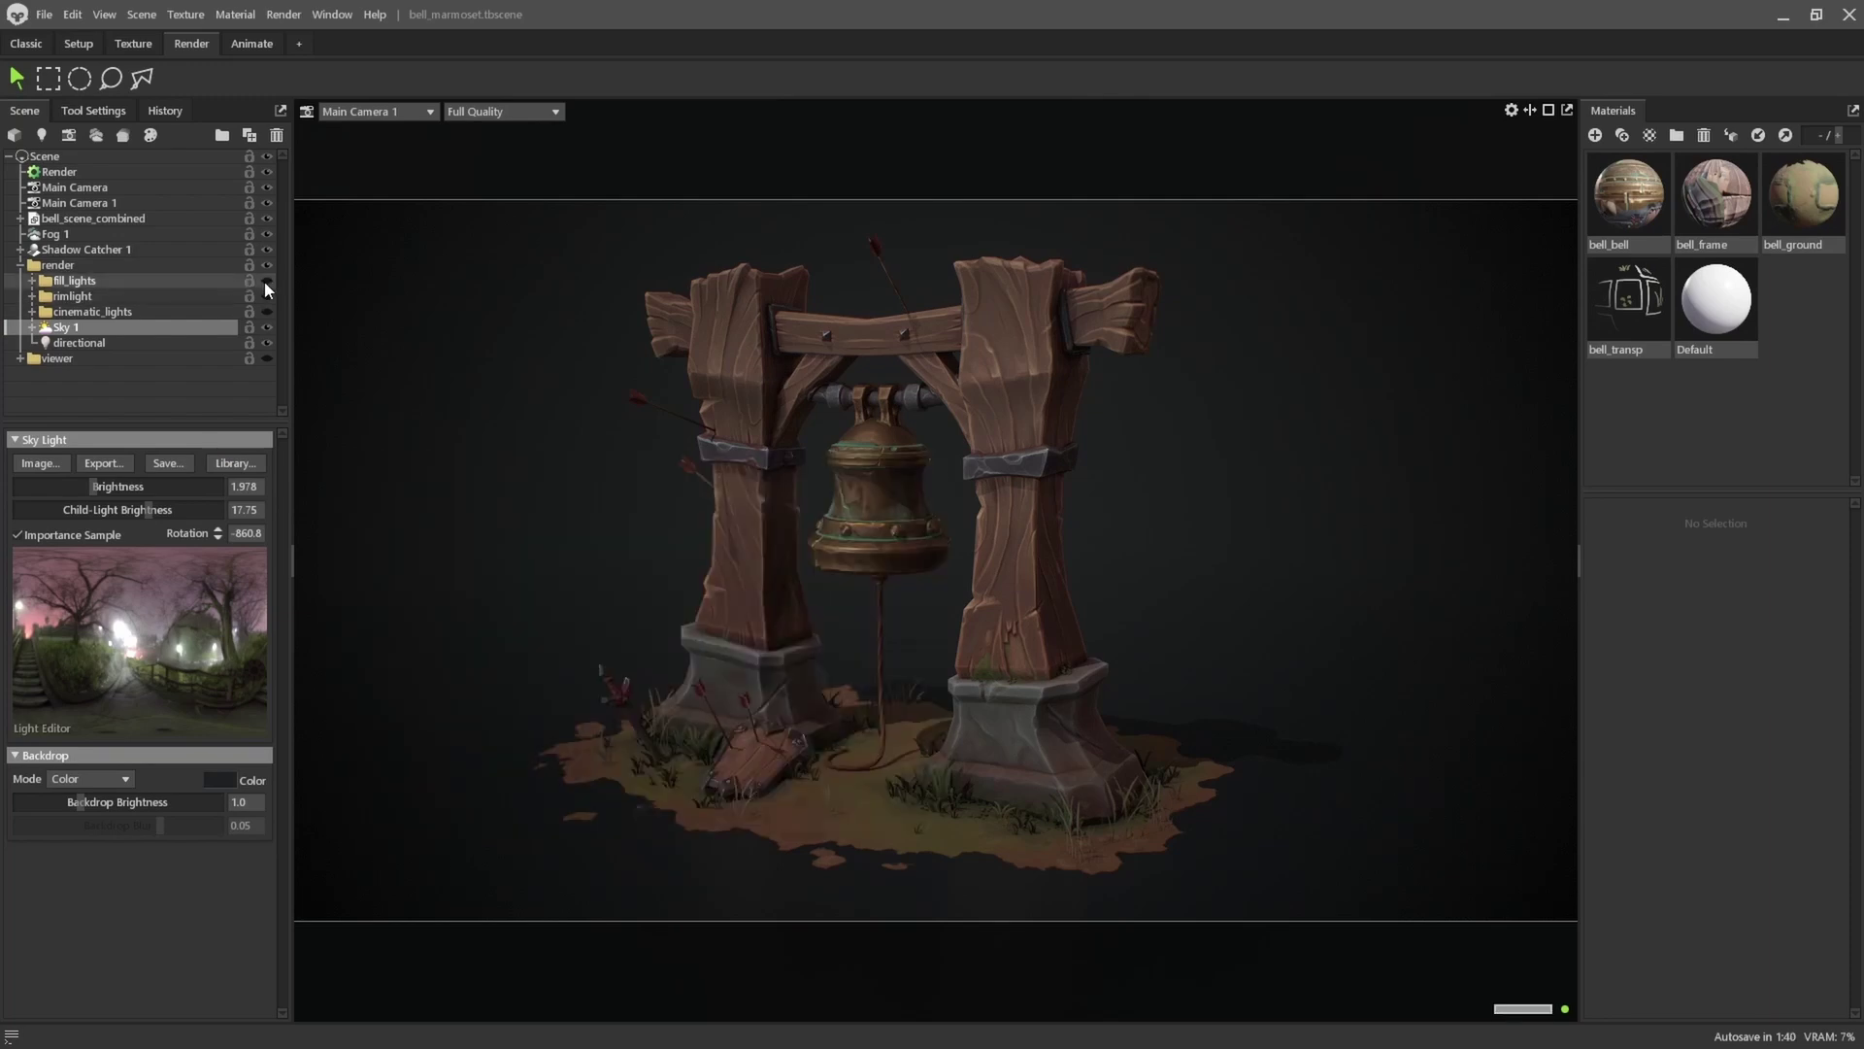
Show the fill_lights and rimlight groups, toggling the rimlight group to compare its effect on the scene
click(266, 280)
click(266, 295)
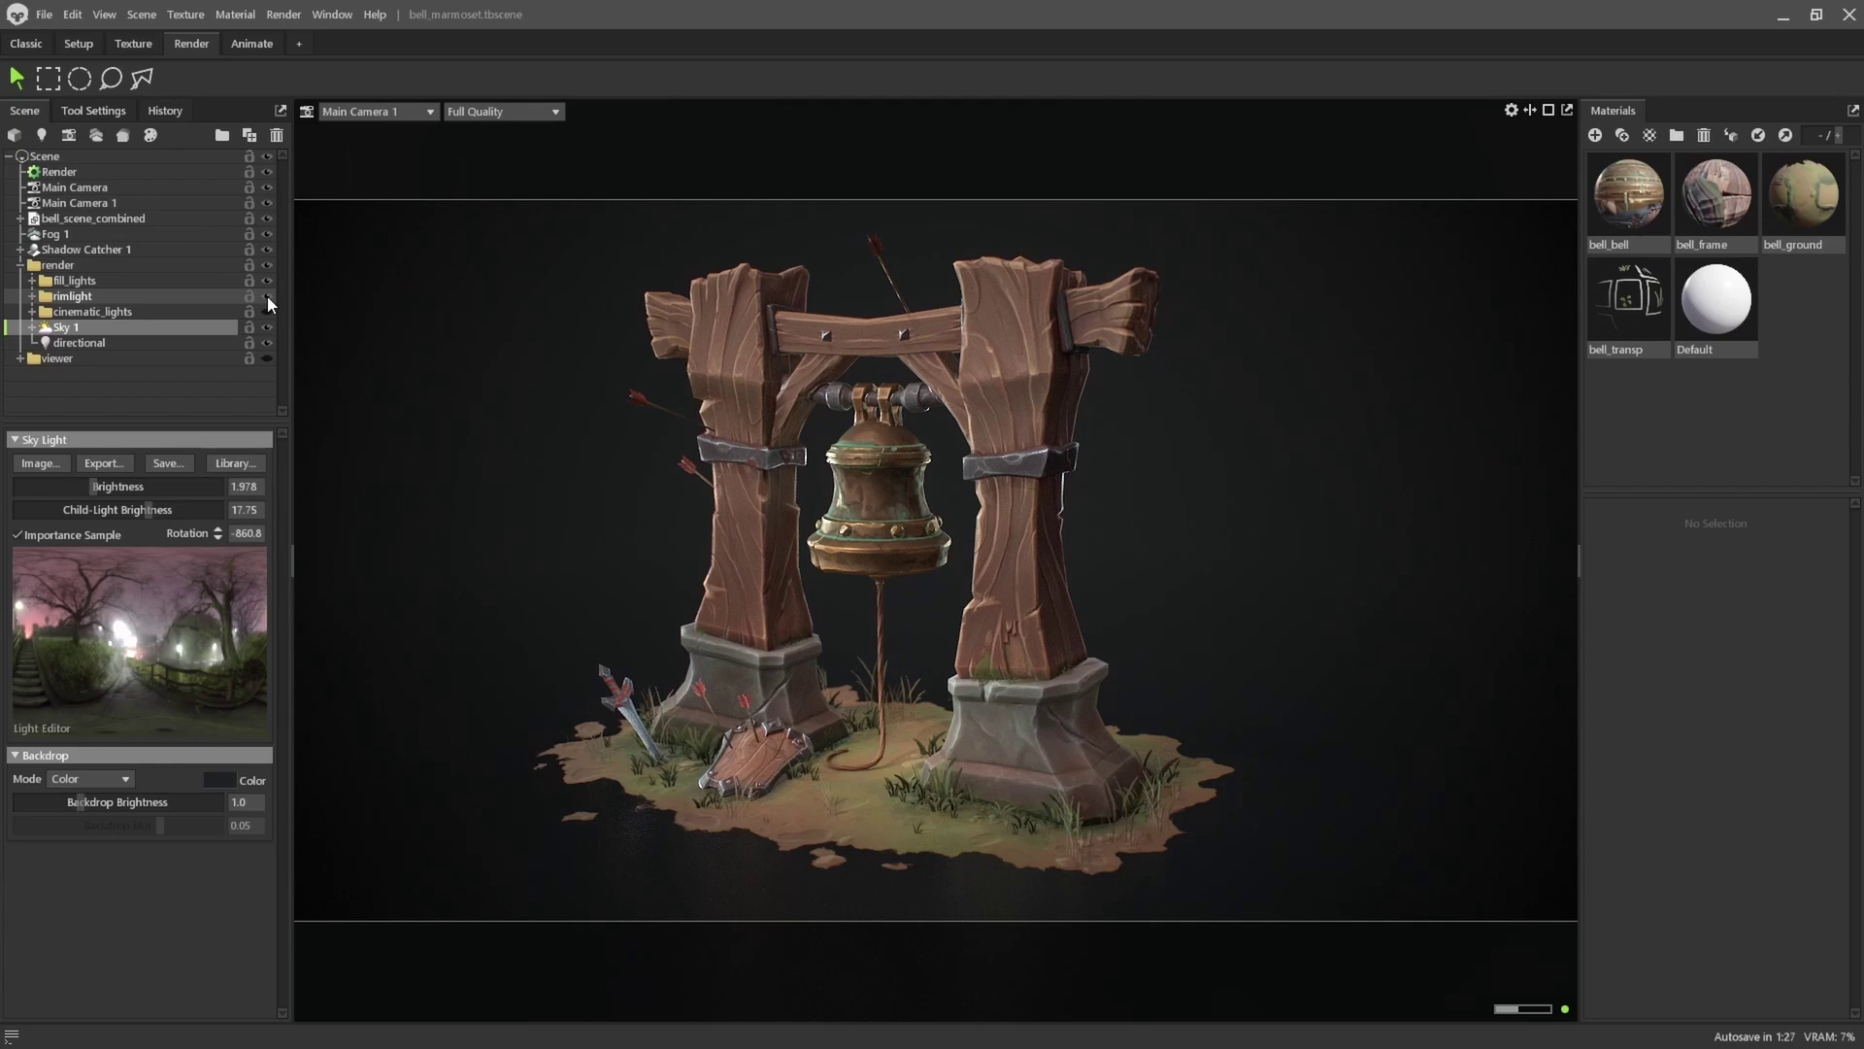
click(267, 296)
click(266, 295)
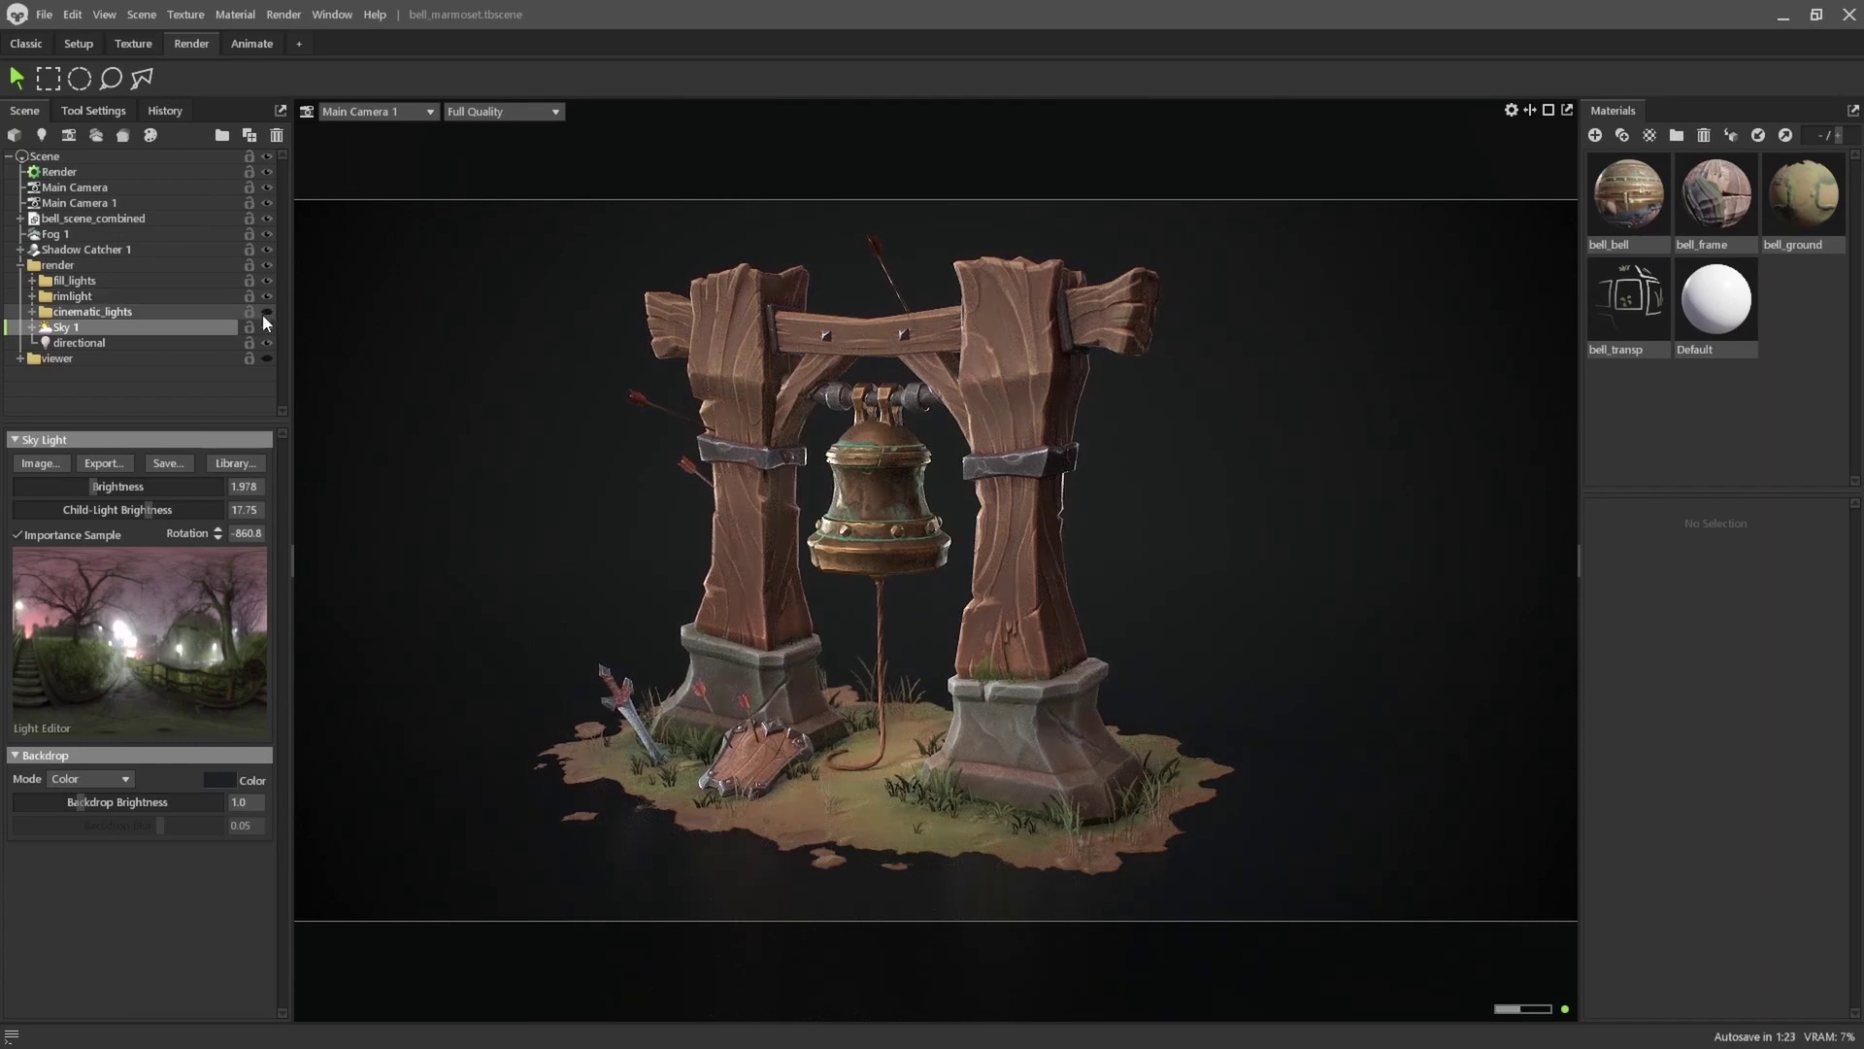
Show the cinematic_lights group, toggling it off and on to compare its effect on the bell scene
click(267, 312)
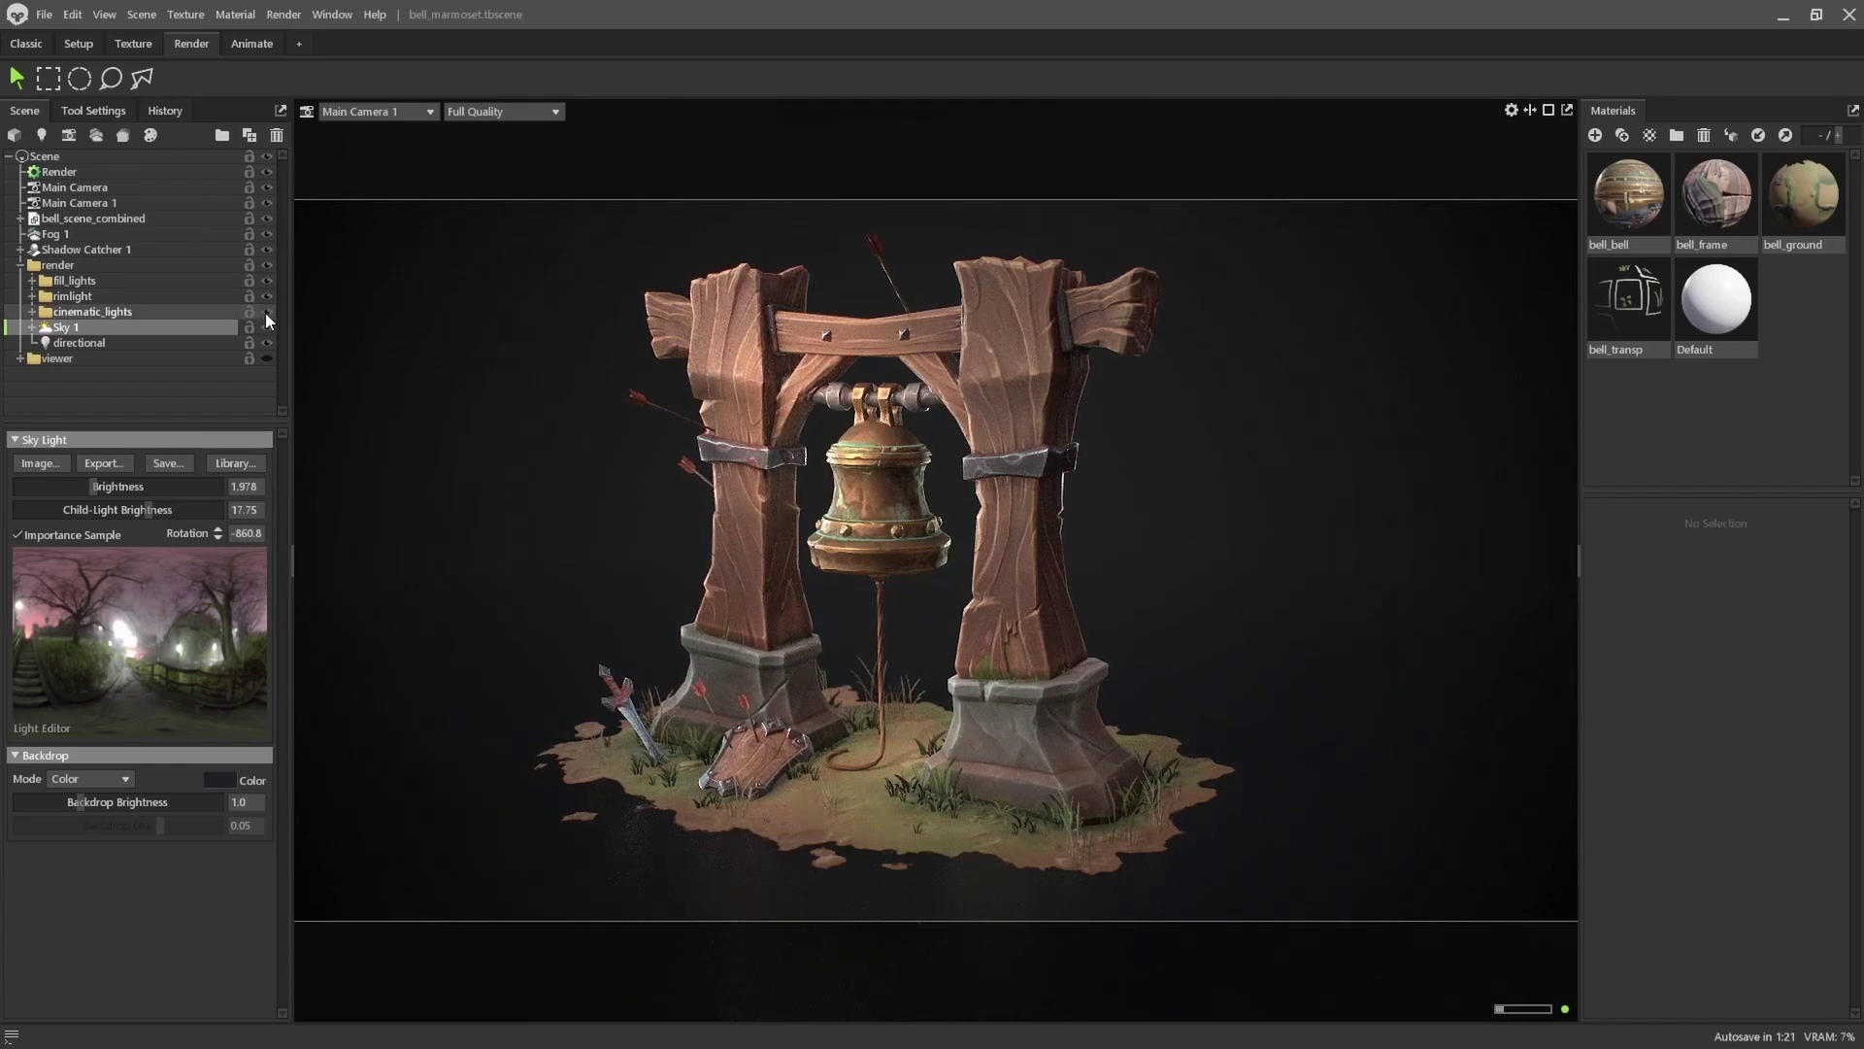
click(267, 311)
click(267, 311)
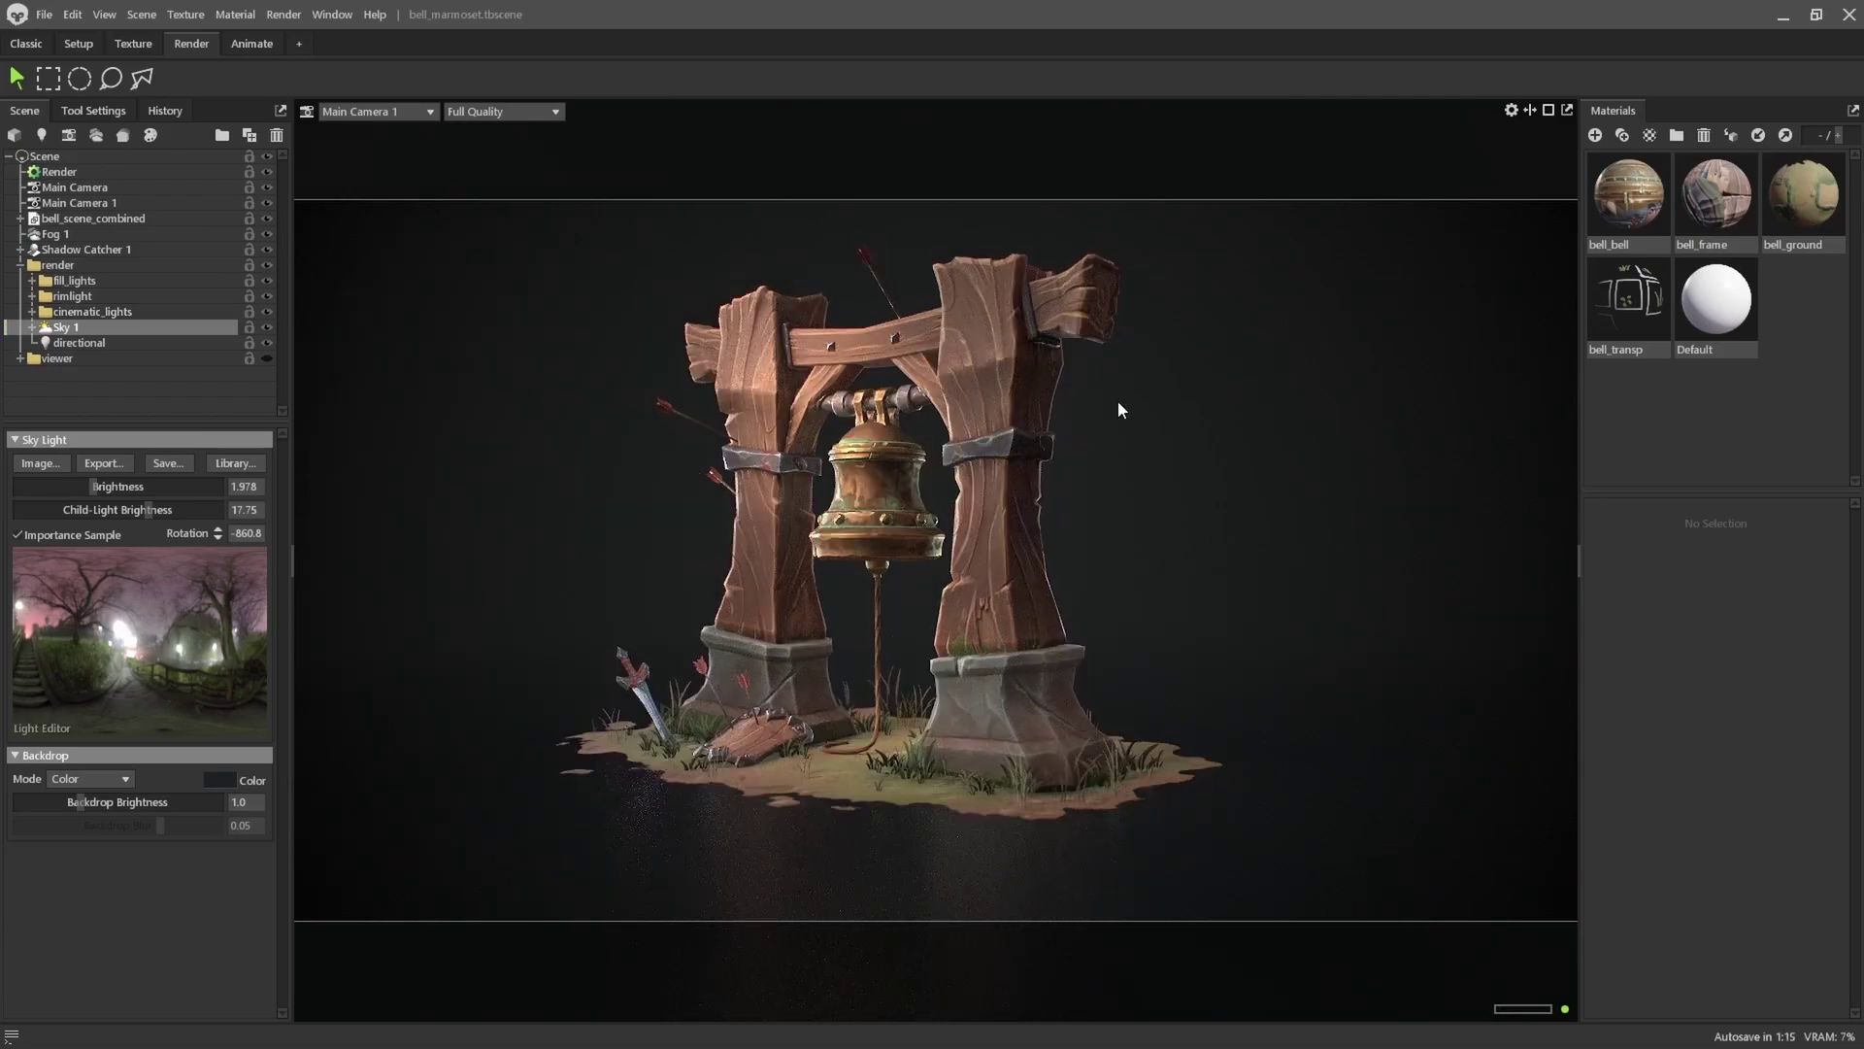